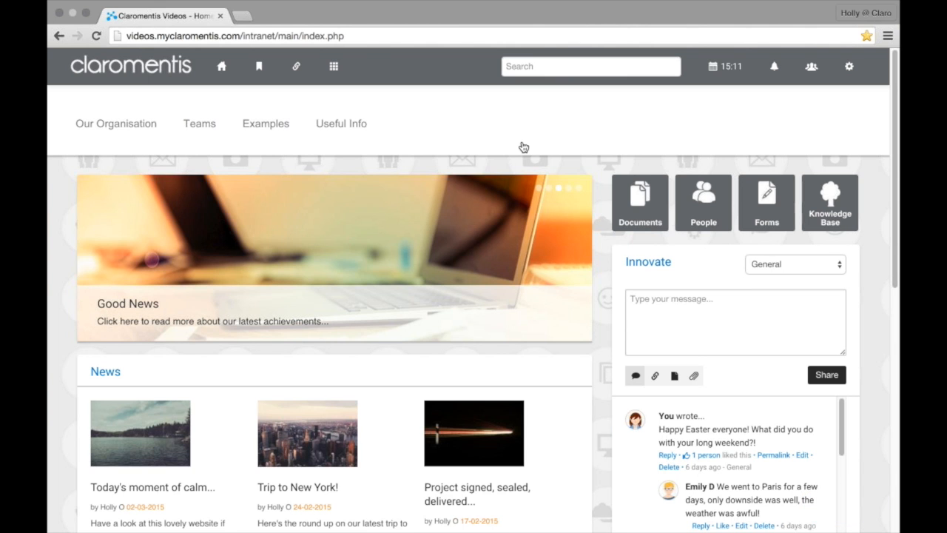
pyautogui.click(87, 16)
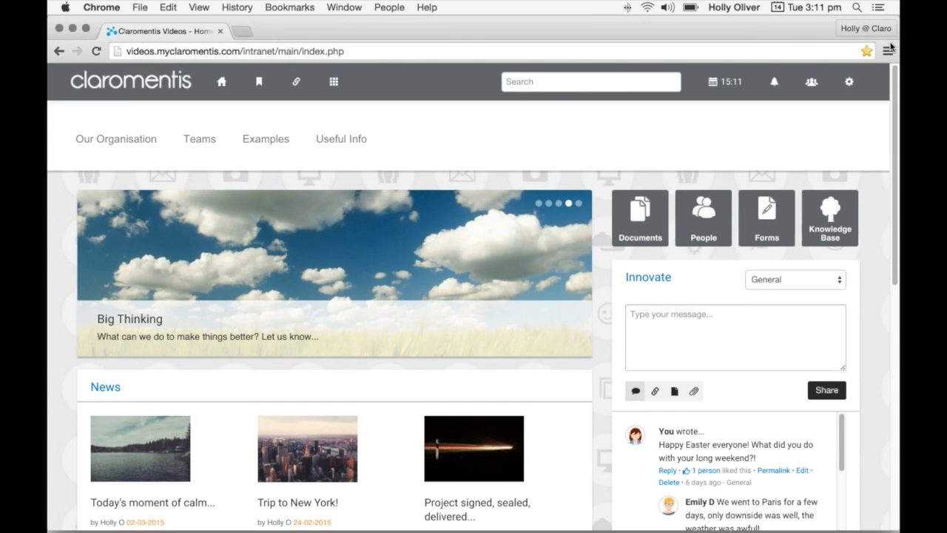
pyautogui.click(884, 90)
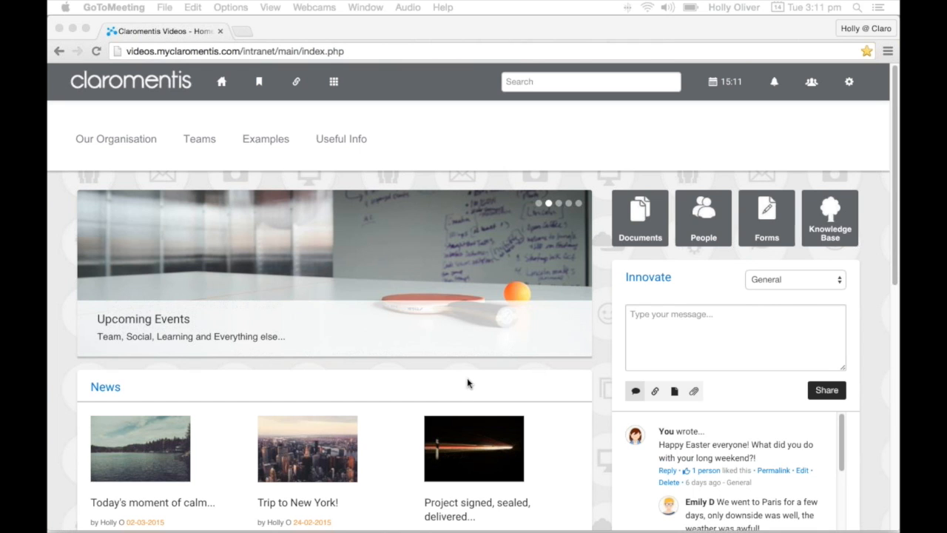
pyautogui.click(113, 26)
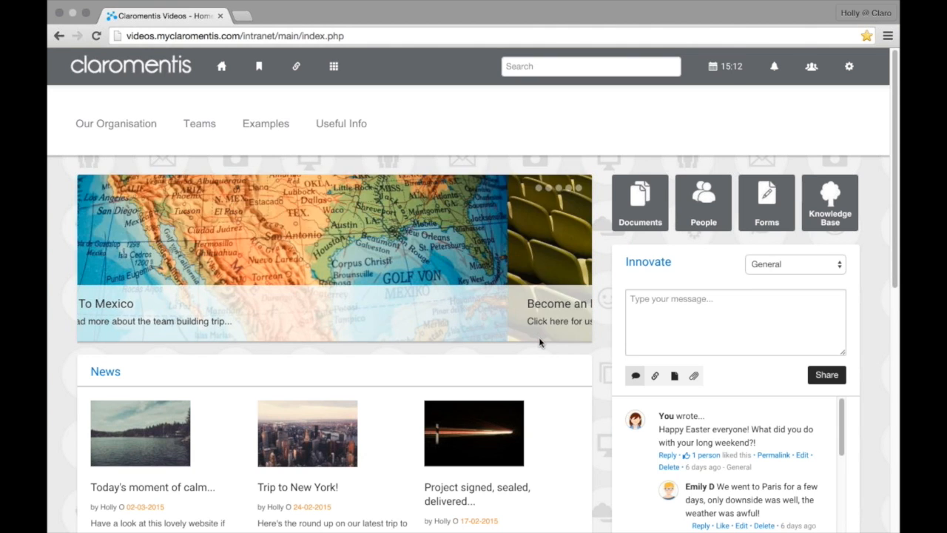
pyautogui.press('XF86AudioRaiseVolume')
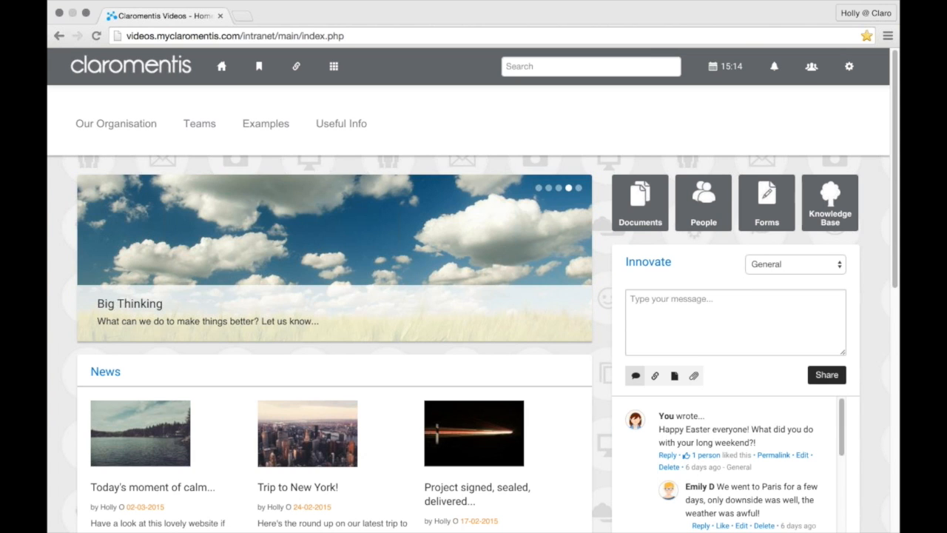
pyautogui.press('XF86AudioRaiseVolume')
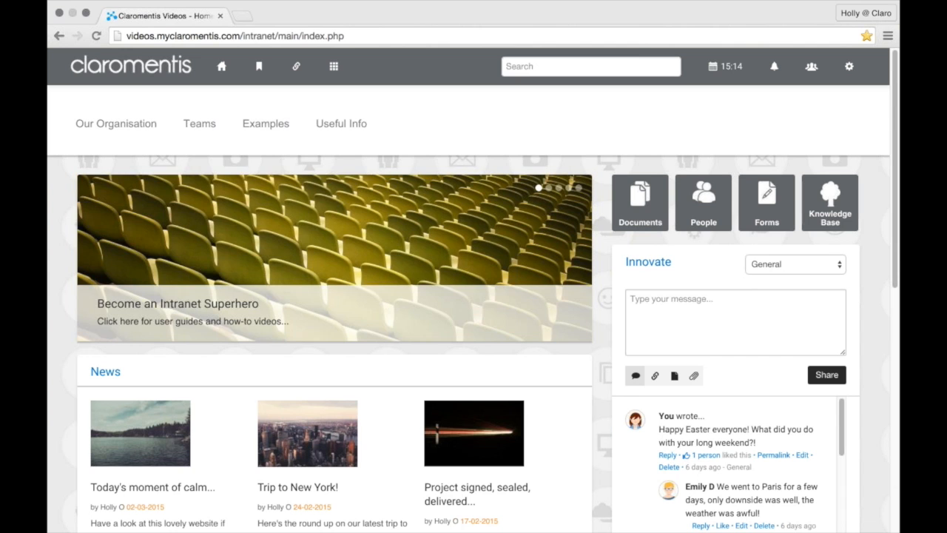
pyautogui.press('XF86AudioRaiseVolume')
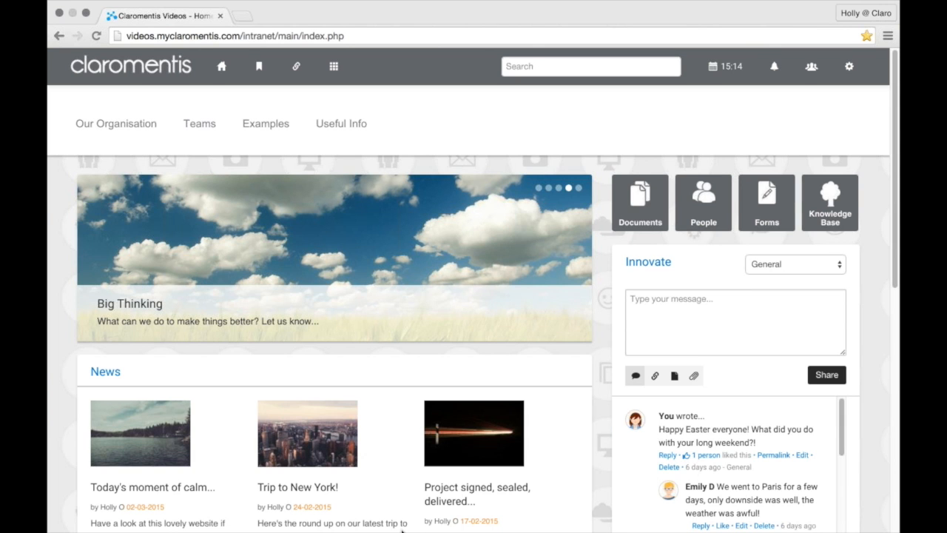
# Step: Open the Extranets panel in the intranet's administration area
pyautogui.click(331, 71)
pyautogui.click(372, 326)
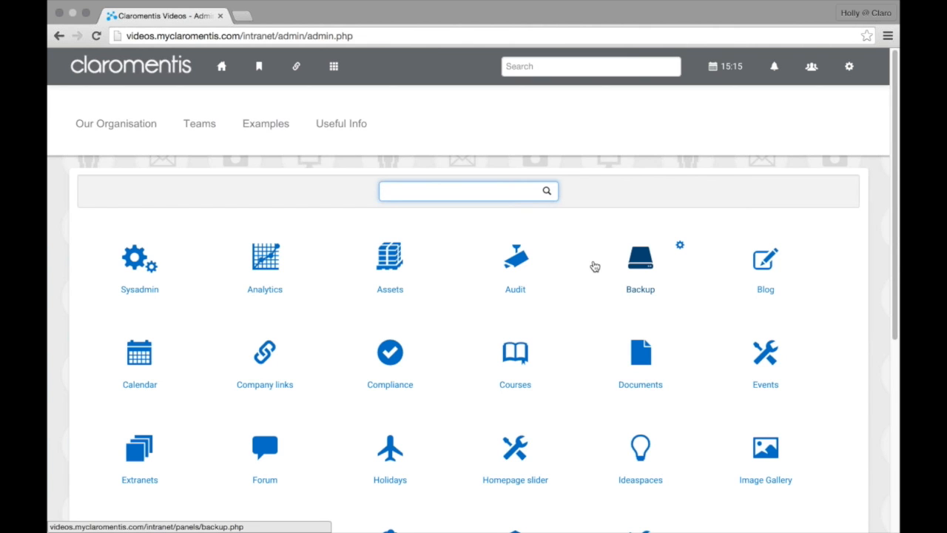
pyautogui.scroll(-3, 594, 266)
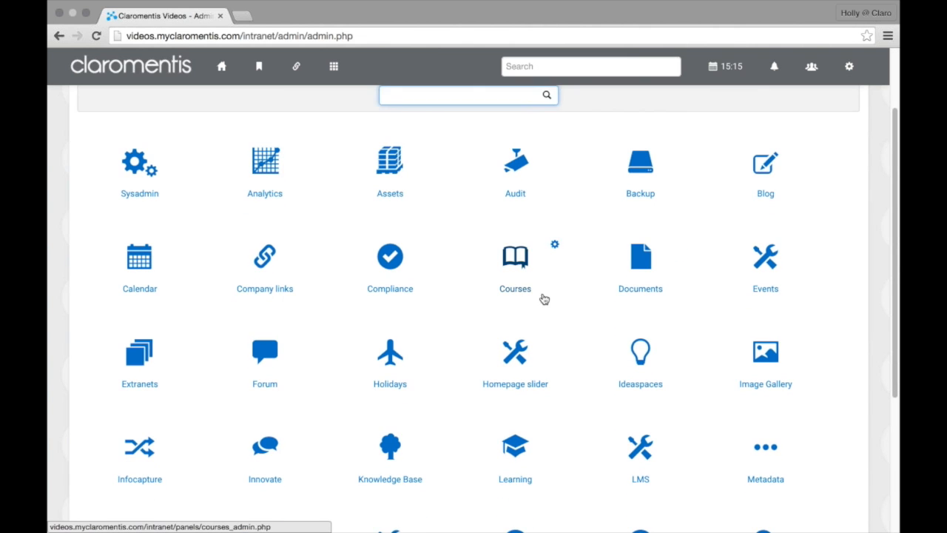
pyautogui.click(145, 358)
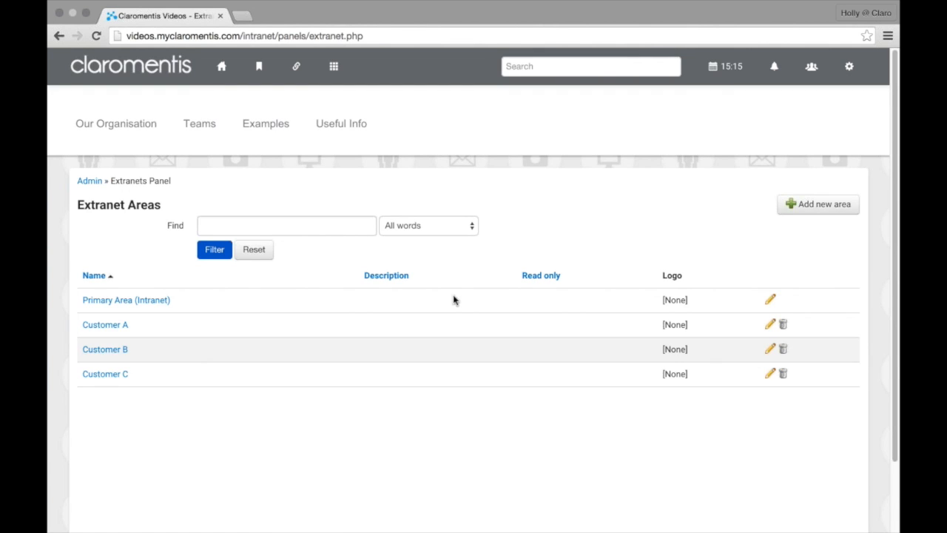
# Step: Delete the Customer A, Customer B and Customer C extranet areas together with all users in them
pyautogui.click(783, 326)
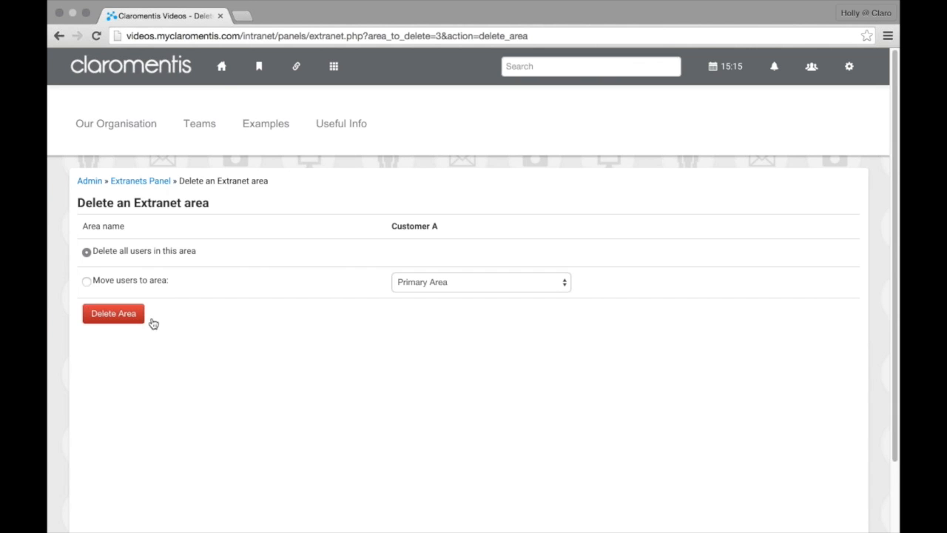
pyautogui.click(137, 318)
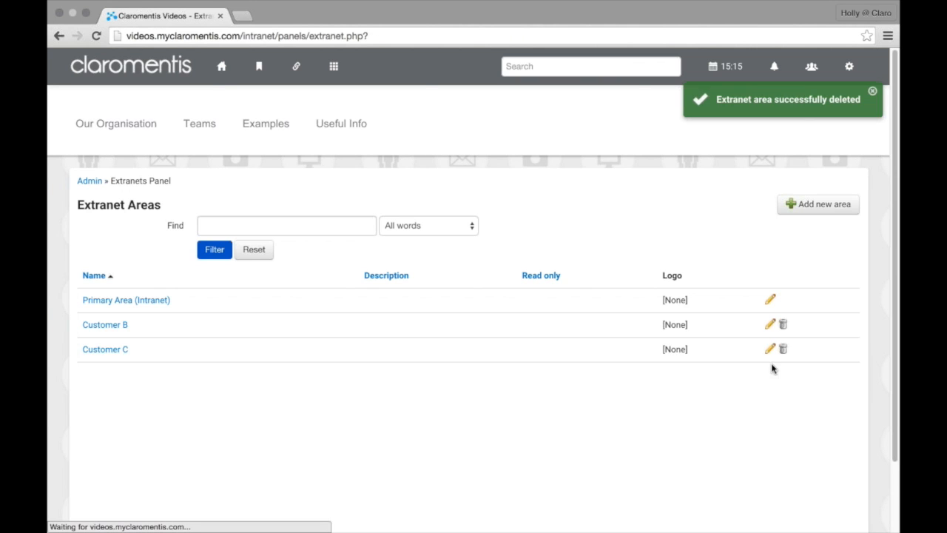
pyautogui.click(783, 323)
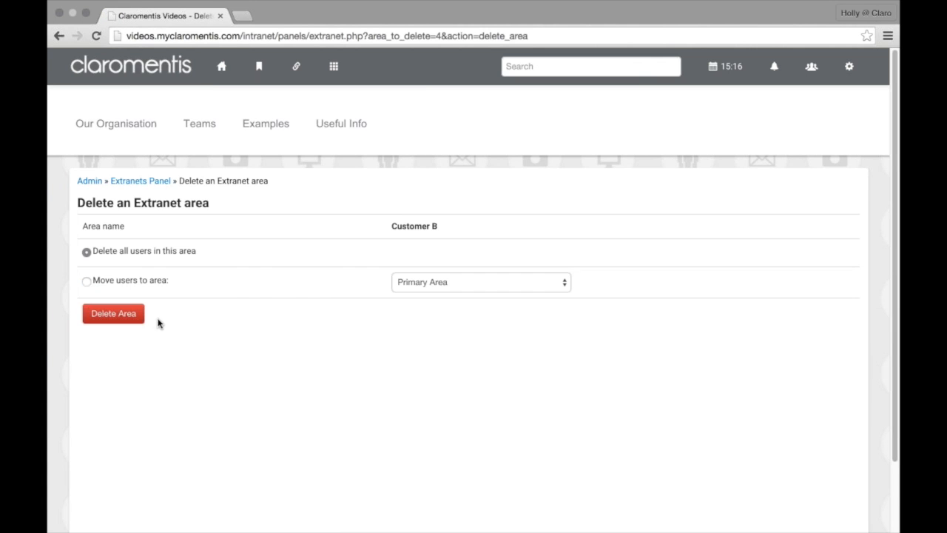
pyautogui.click(142, 319)
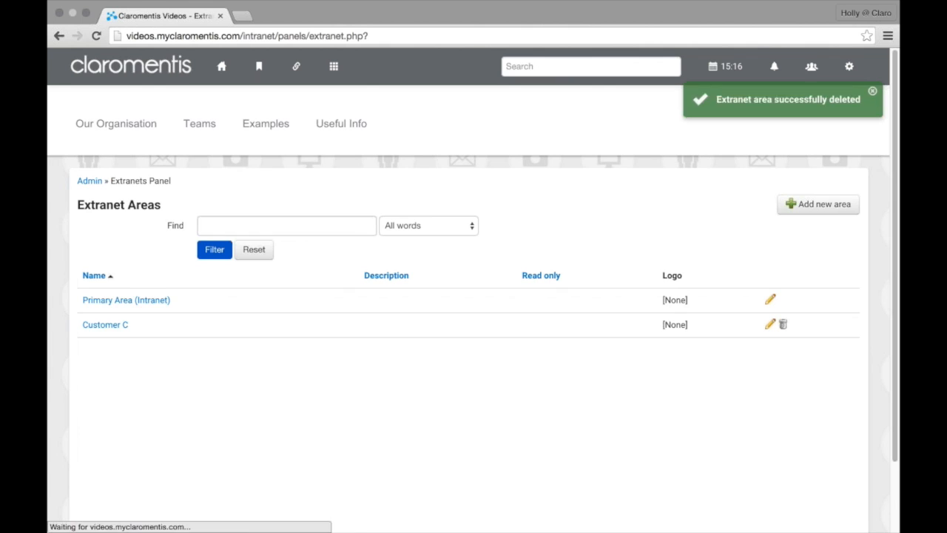
pyautogui.click(783, 325)
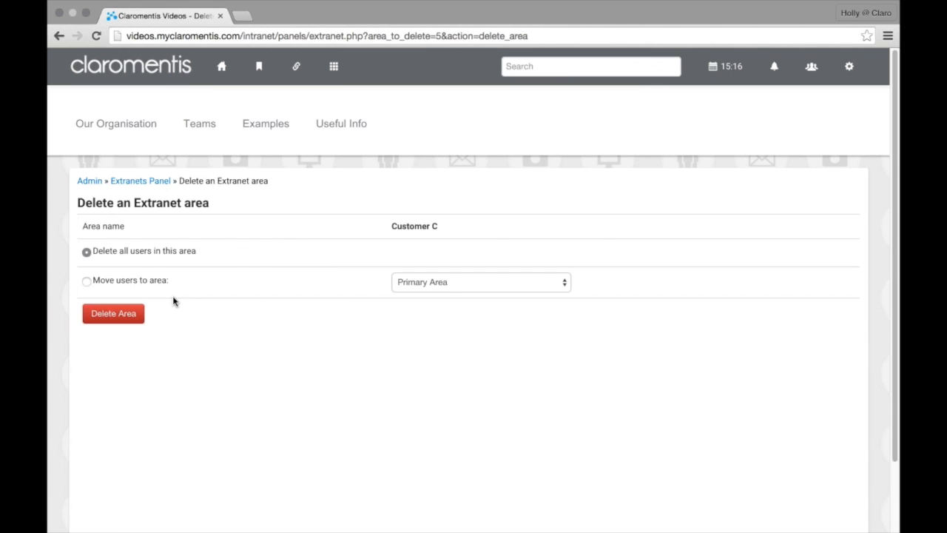
pyautogui.click(144, 309)
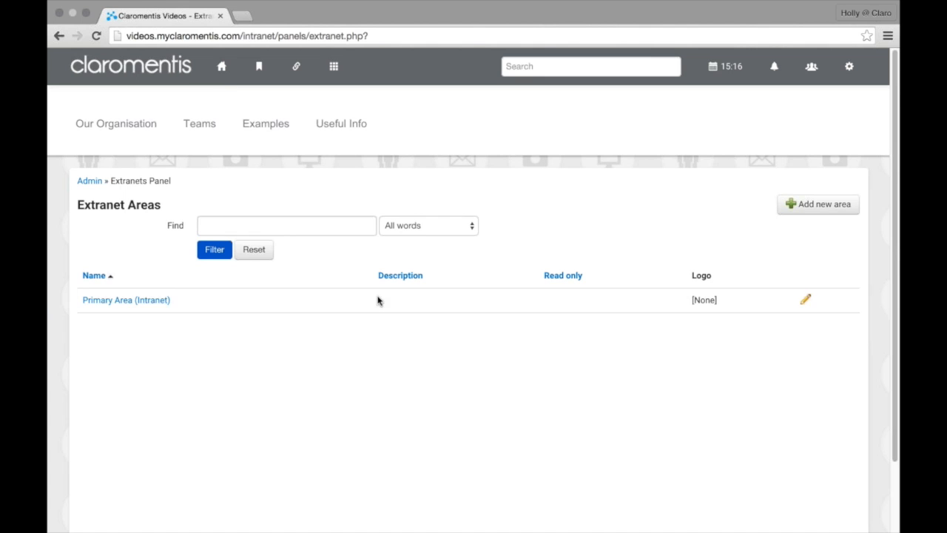
# Step: Open the intranet home page in a new browser tab and switch to it
pyautogui.rightClick(229, 78)
pyautogui.click(249, 86)
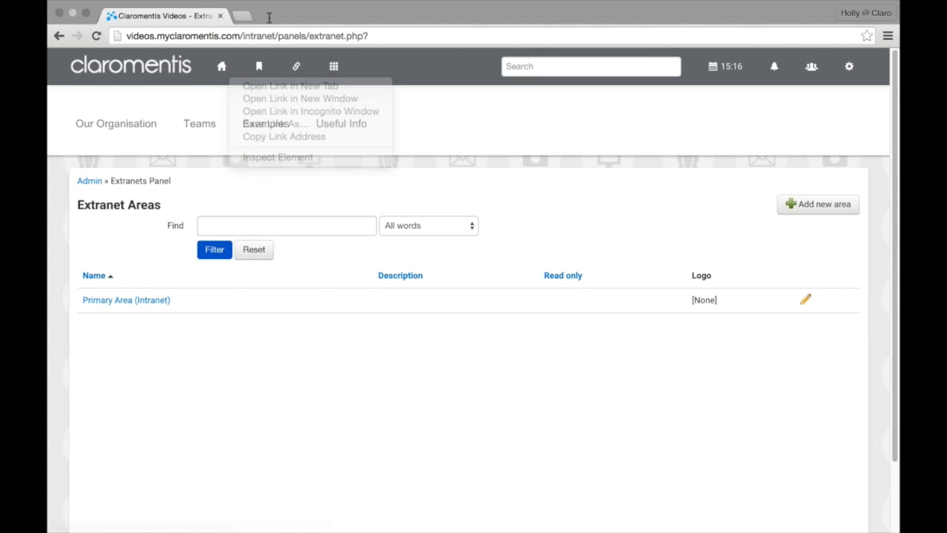
pyautogui.moveTo(262, 35); pyautogui.dragTo(291, 16)
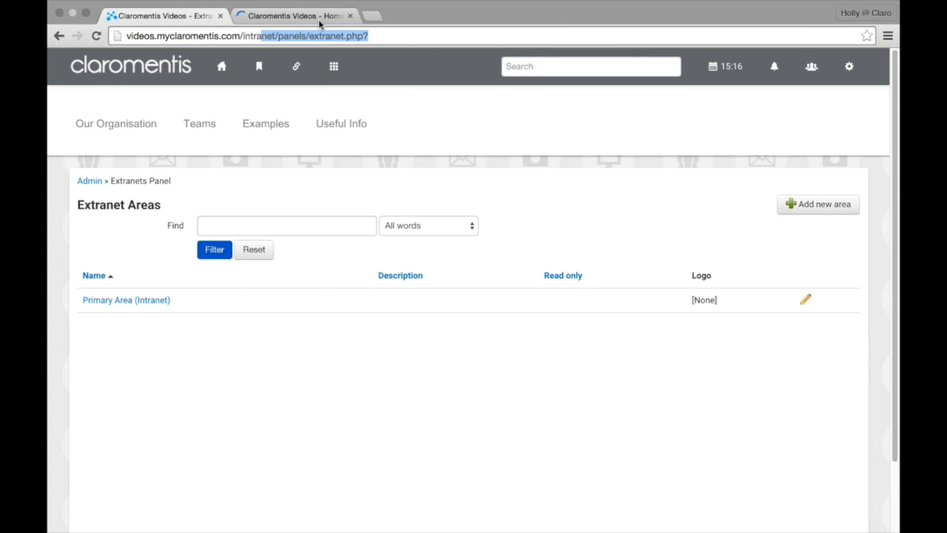
pyautogui.click(319, 16)
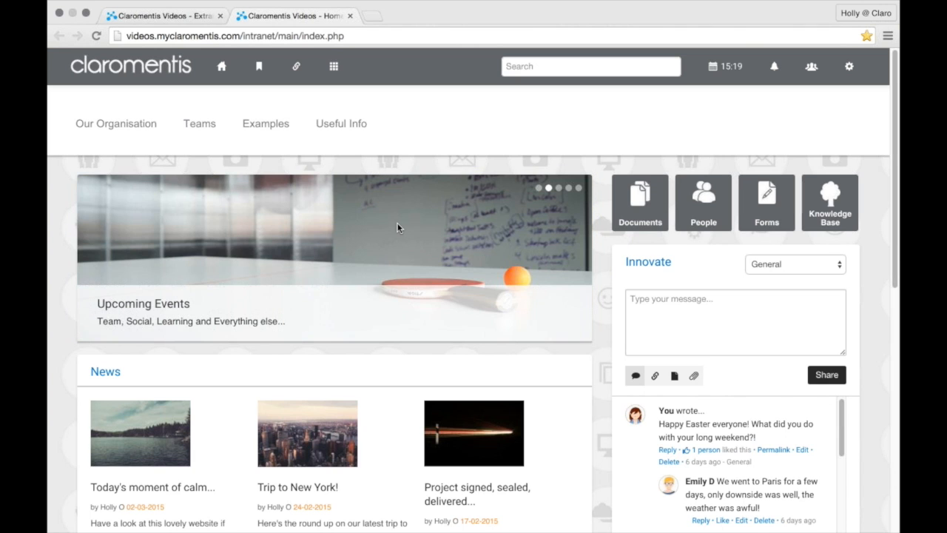
# Step: Return to the Extranets panel and add a new extranet area named New Starters
pyautogui.click(183, 19)
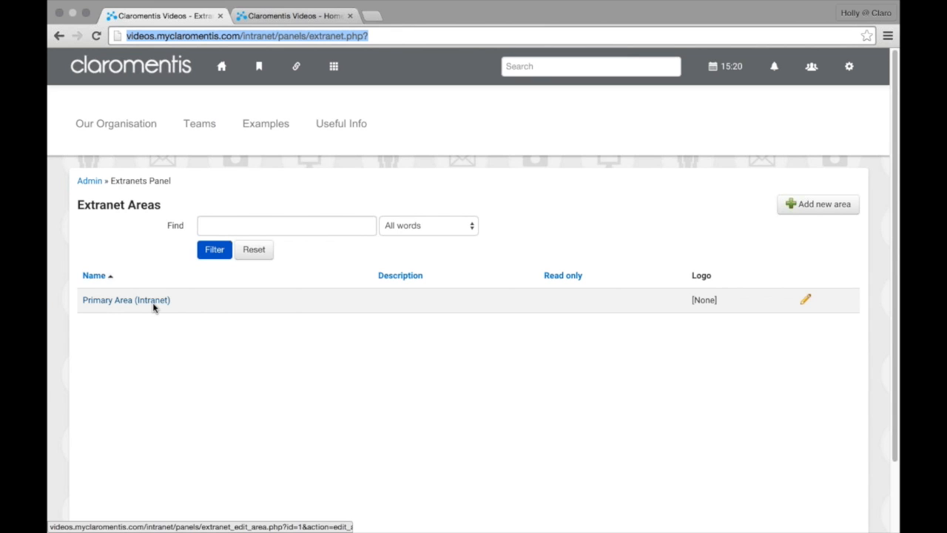
pyautogui.click(814, 215)
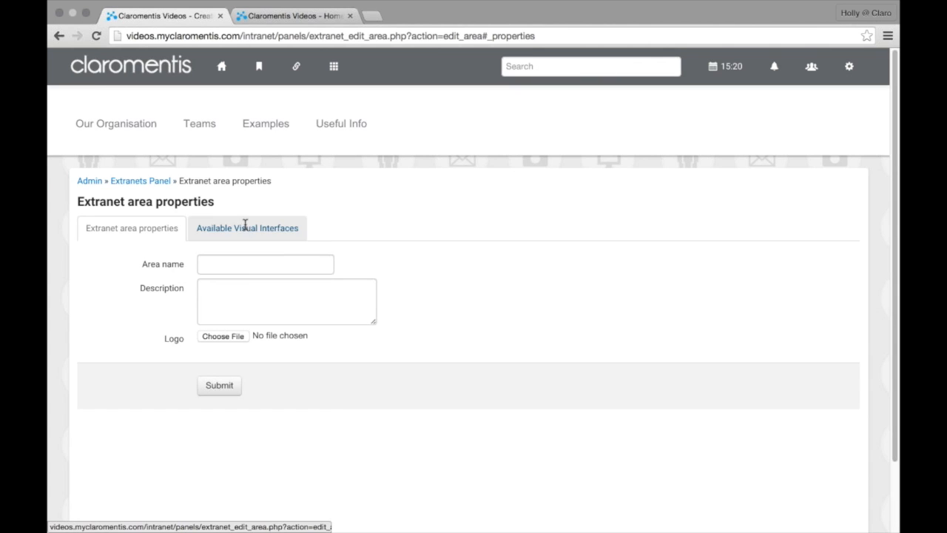
pyautogui.click(251, 264)
pyautogui.write('New St')
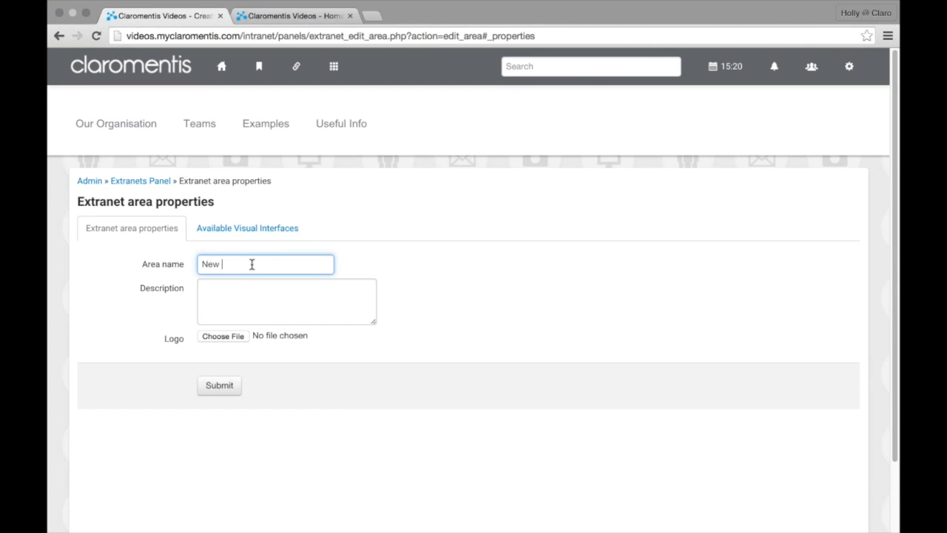
pyautogui.write('arters')
pyautogui.click(207, 392)
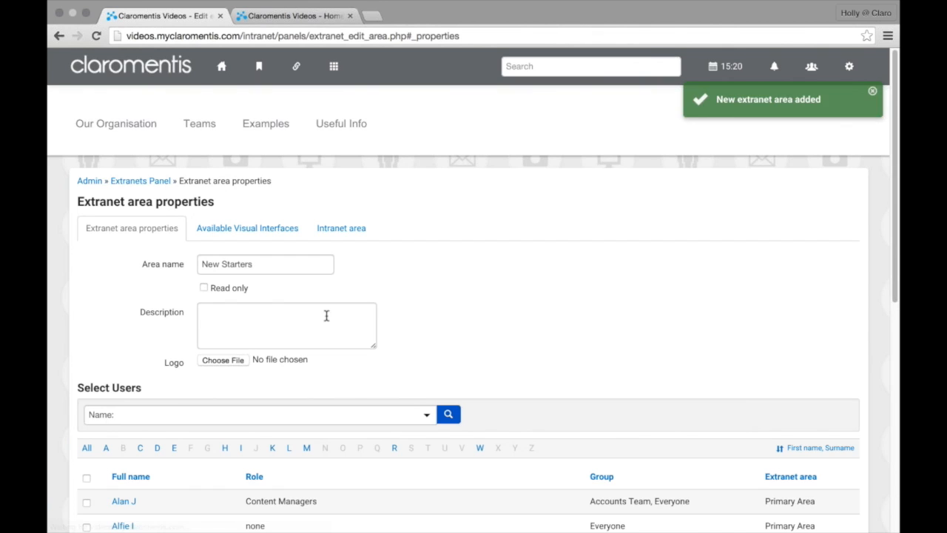
# Step: Review the New Starters area's visual interface options, intranet area settings and general properties
pyautogui.scroll(-1, 323, 281)
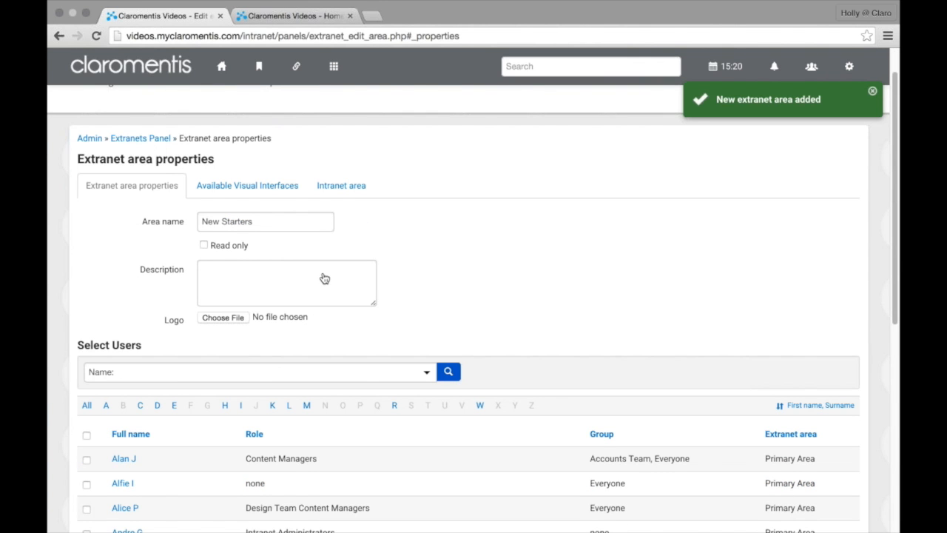
pyautogui.click(246, 196)
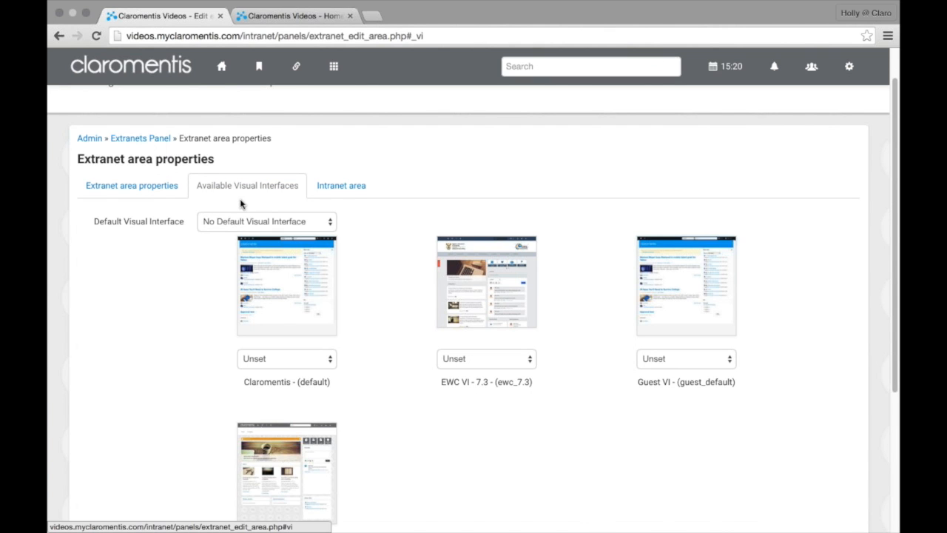
pyautogui.click(339, 190)
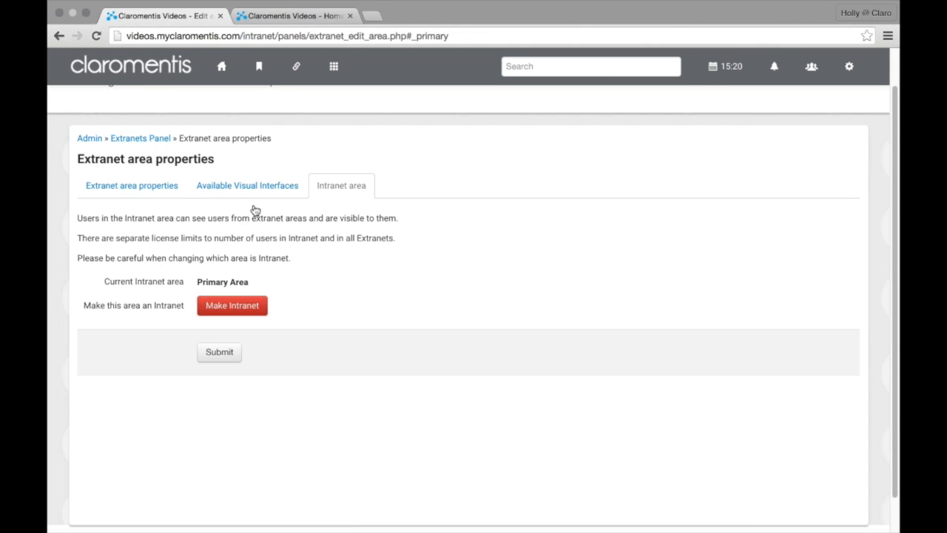
pyautogui.click(138, 186)
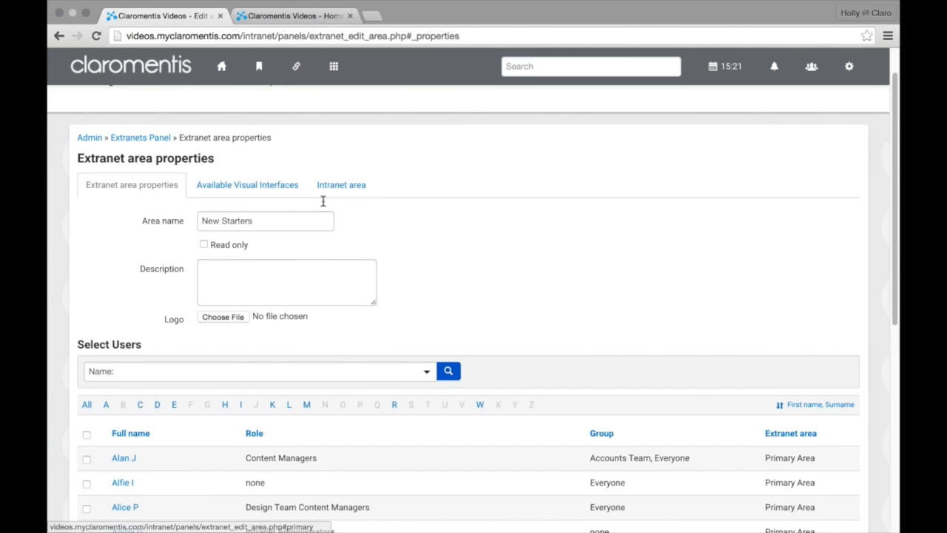
pyautogui.scroll(-1, 323, 201)
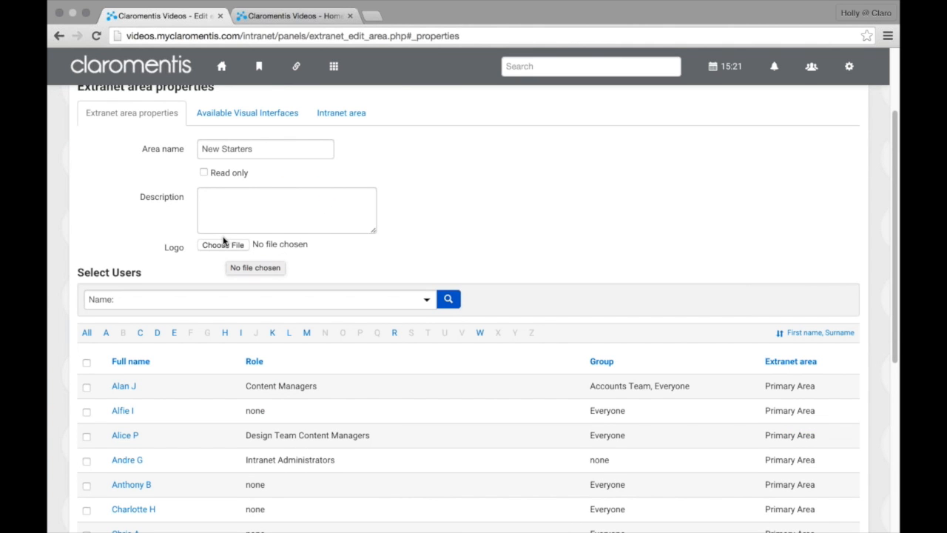
pyautogui.scroll(1, 224, 241)
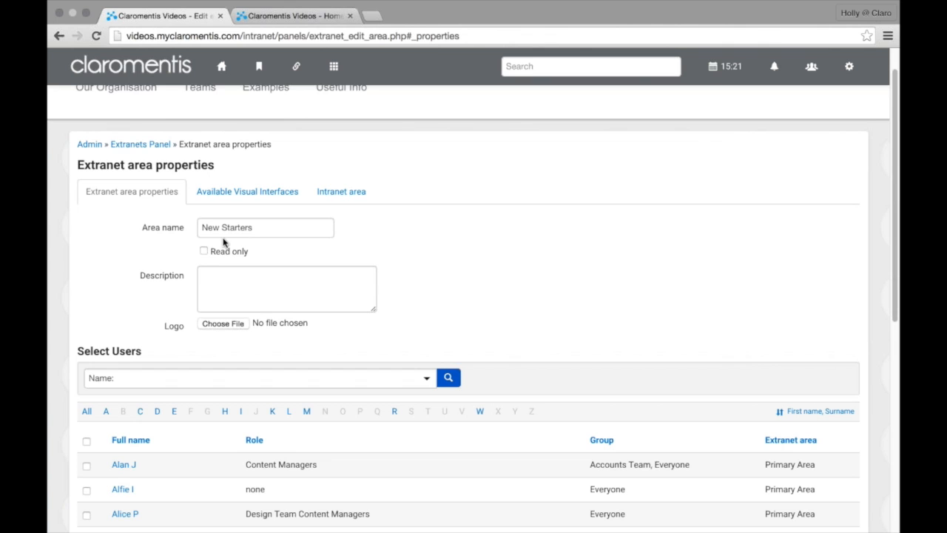
pyautogui.scroll(1, 223, 242)
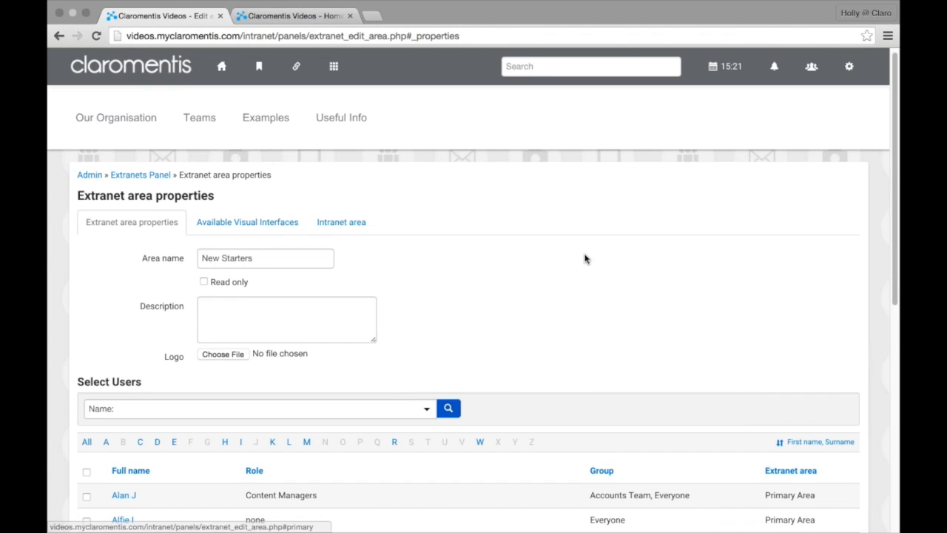
# Step: Assign the first three users in the list to the New Starters extranet area and save the change
pyautogui.scroll(-5, 585, 259)
pyautogui.scroll(-1, 584, 258)
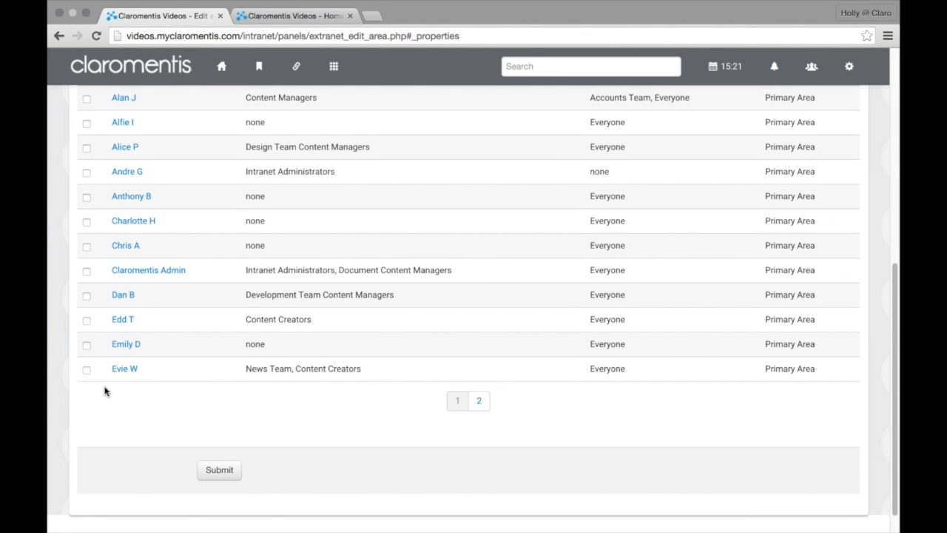
pyautogui.scroll(-1, 105, 390)
pyautogui.scroll(4, 106, 390)
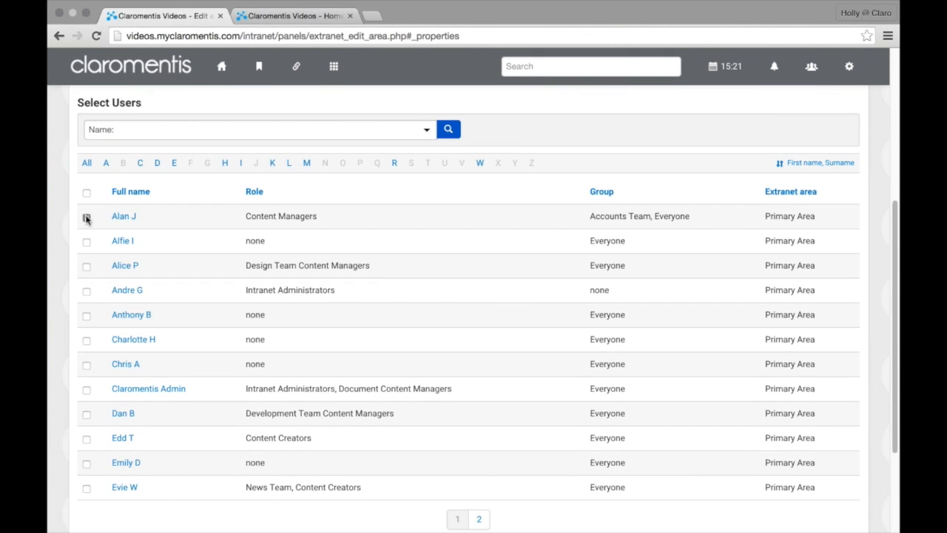
pyautogui.click(86, 217)
pyautogui.click(86, 242)
pyautogui.click(86, 267)
pyautogui.scroll(-4, 237, 327)
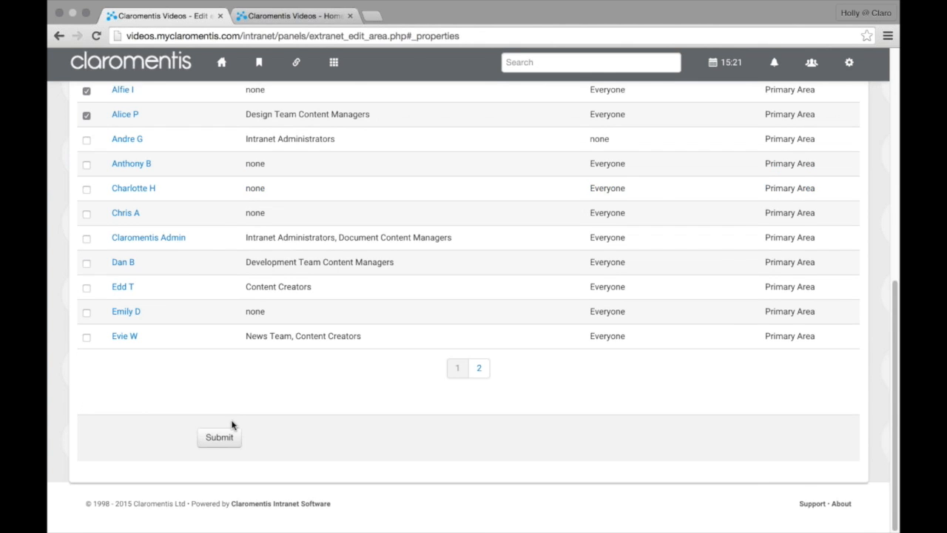
pyautogui.click(232, 429)
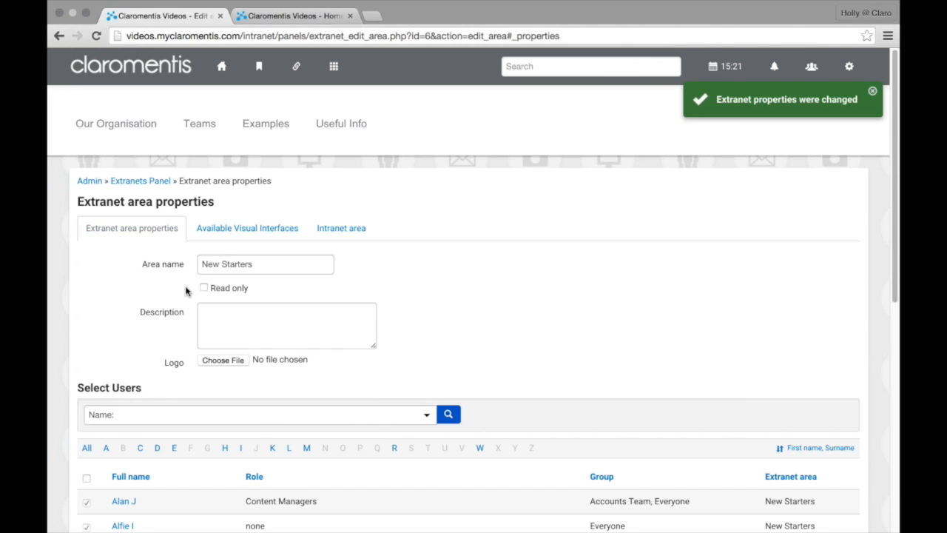
# Step: Return to the Extranets panel and add a new extranet area named Customers
pyautogui.click(154, 189)
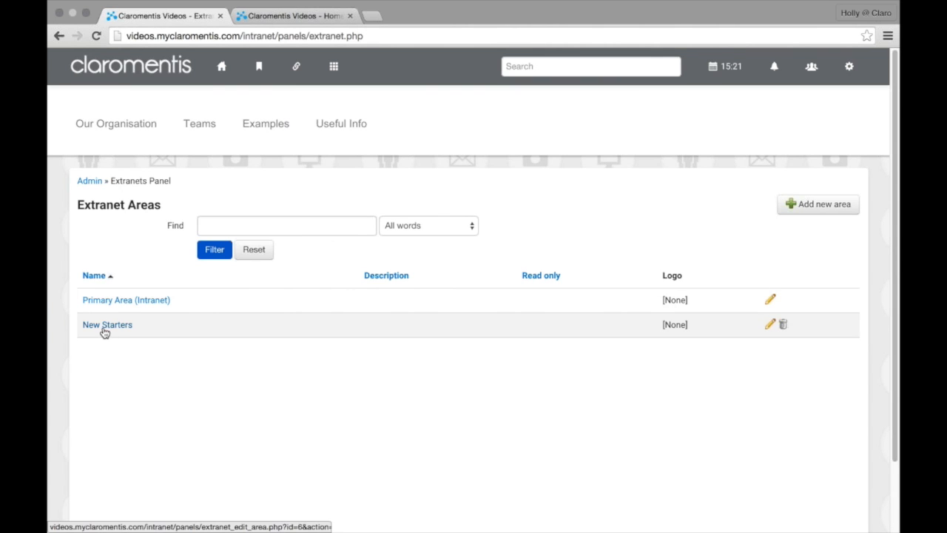
pyautogui.click(830, 211)
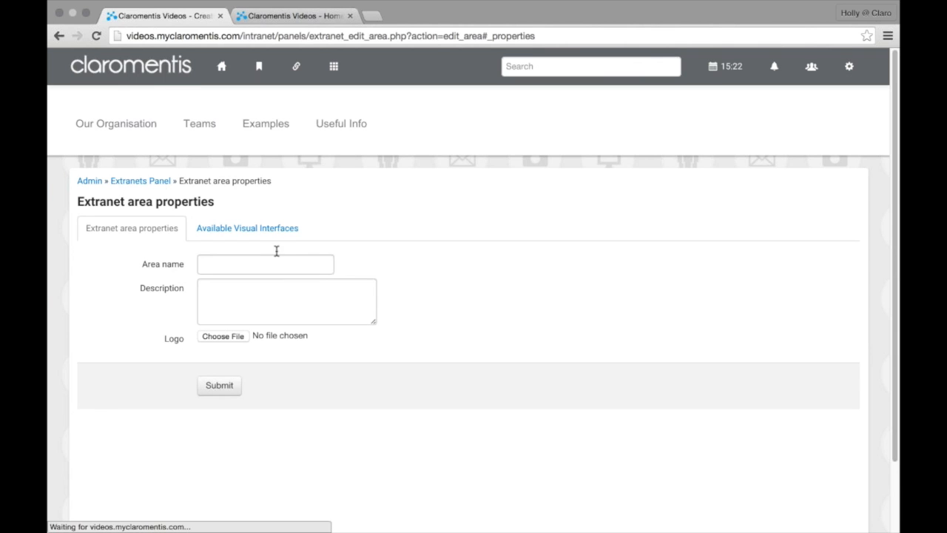
pyautogui.click(256, 263)
pyautogui.write('Customers')
pyautogui.click(211, 388)
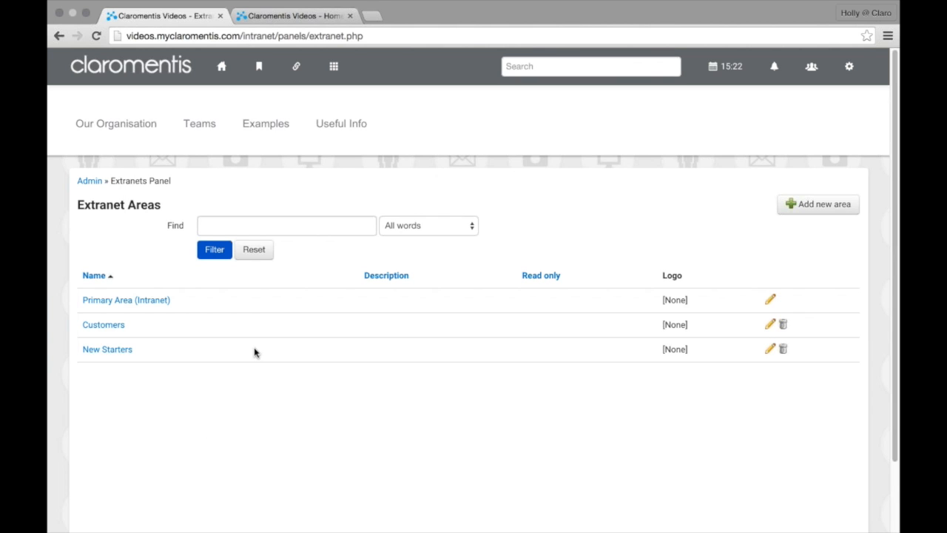
# Step: Switch to the browser tab with the intranet home page and open the Homepage slider administration from there
pyautogui.click(303, 15)
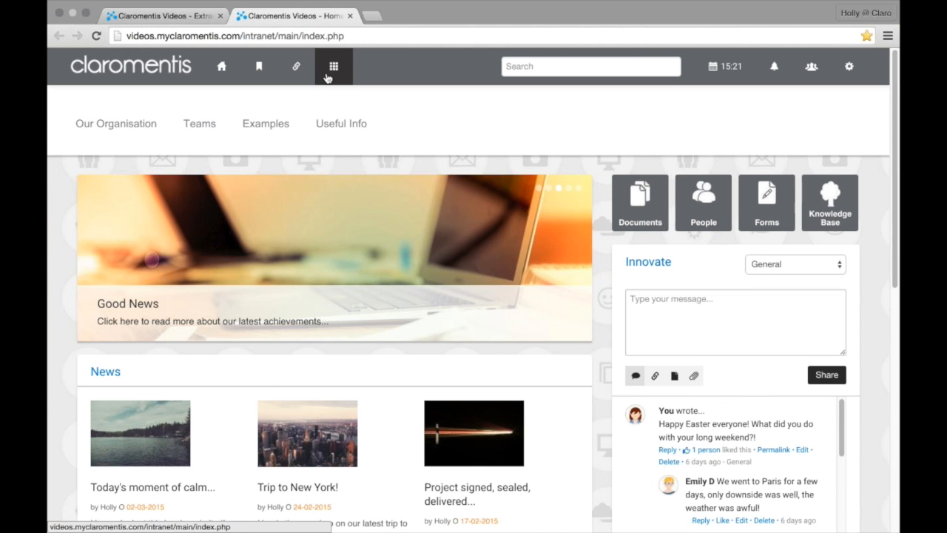
pyautogui.click(328, 78)
pyautogui.click(339, 326)
pyautogui.scroll(-3, 296, 355)
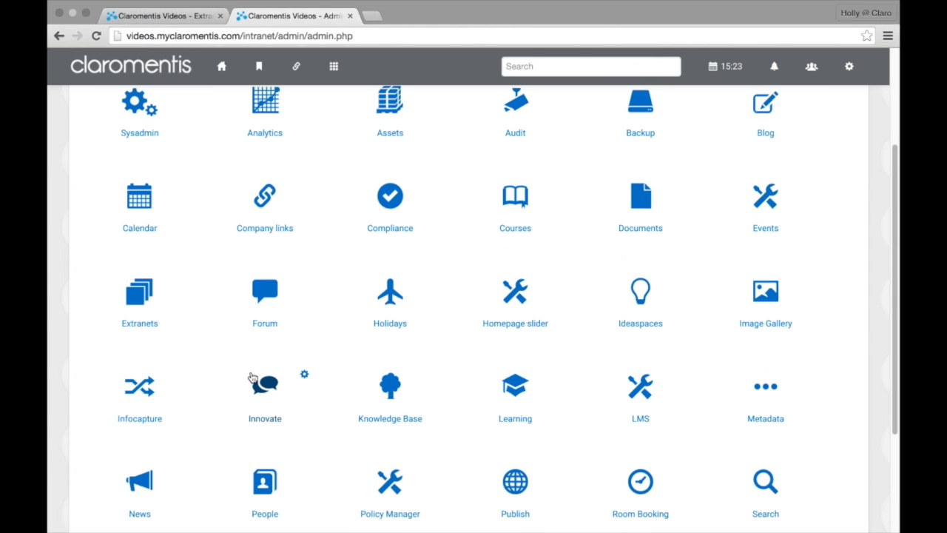
pyautogui.scroll(-2, 330, 381)
pyautogui.click(521, 197)
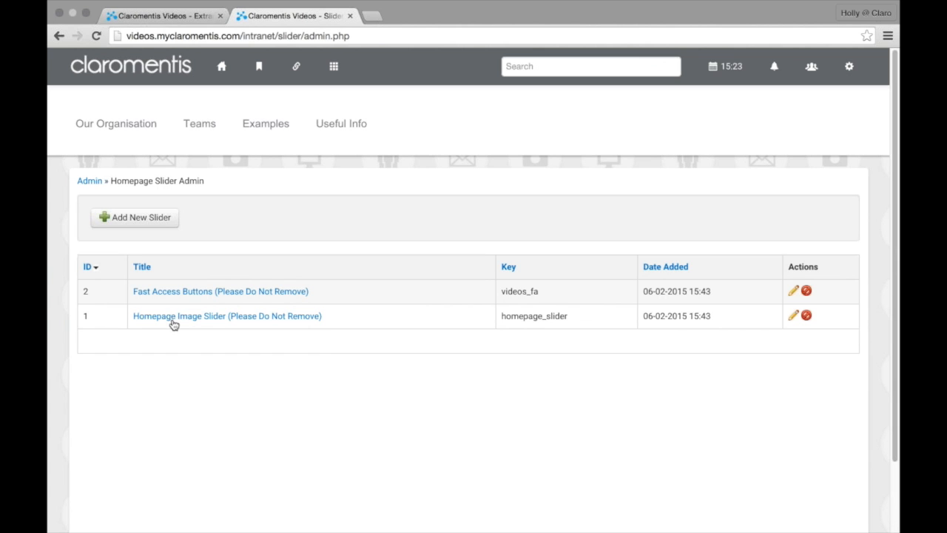
# Step: Start adding a new slide to the Homepage Image Slider
pyautogui.click(174, 324)
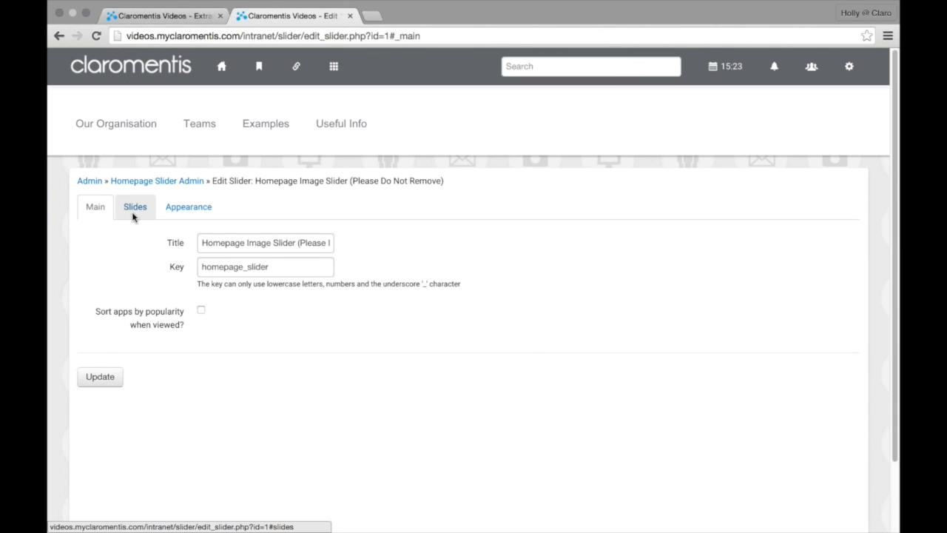
pyautogui.click(131, 212)
pyautogui.click(134, 260)
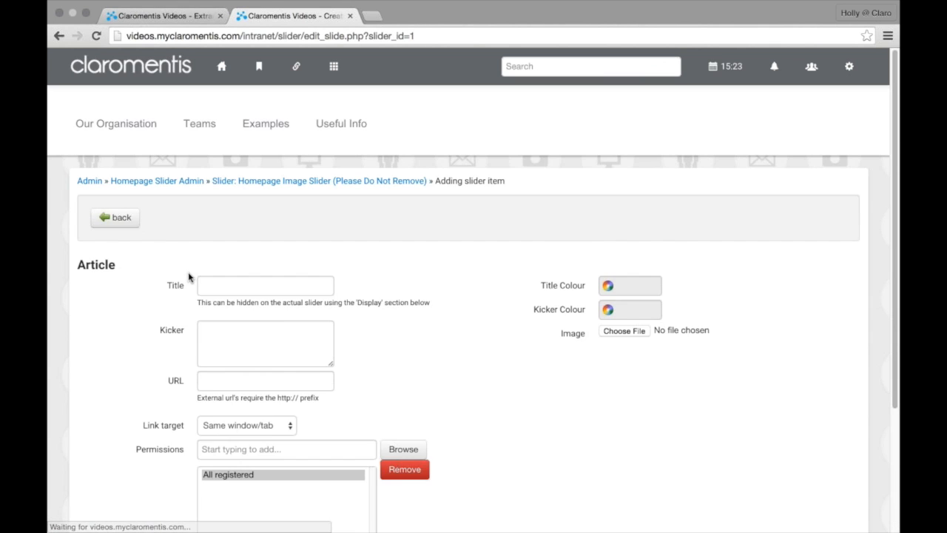
# Step: Remove the All registered entry from the new slide's permissions
pyautogui.scroll(-3, 188, 274)
pyautogui.click(228, 377)
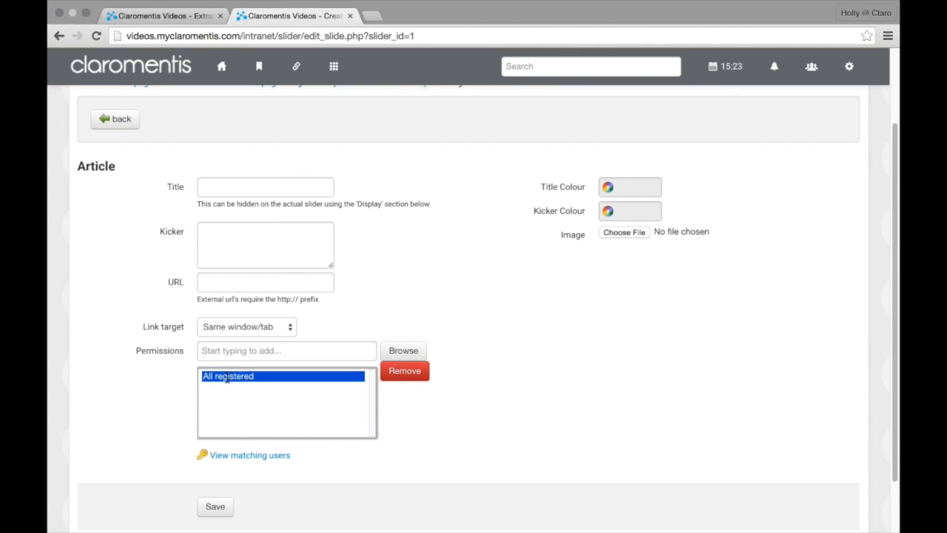
pyautogui.click(236, 355)
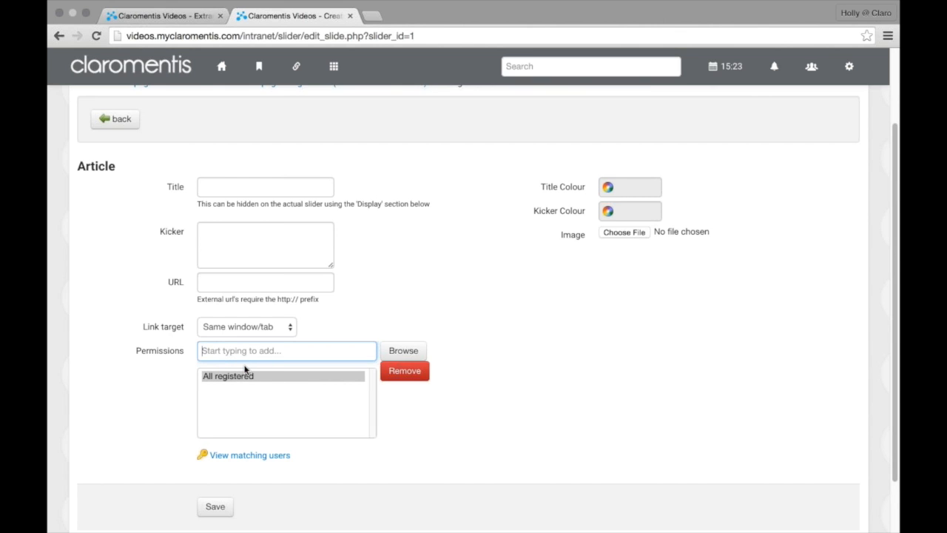
pyautogui.click(403, 370)
# Step: Look up the Primary Area, new starters and Customers extranet areas in the slide's permissions search
pyautogui.click(297, 352)
pyautogui.write('prim')
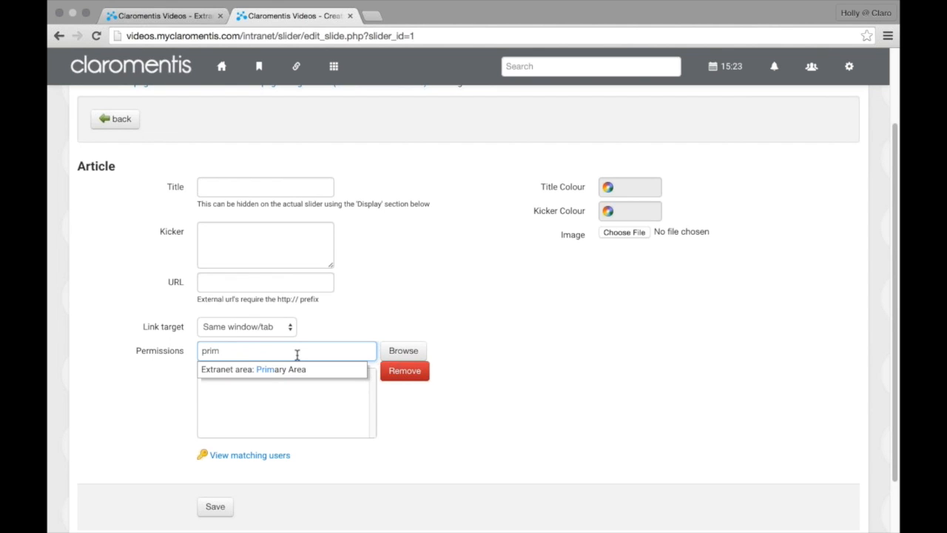
pyautogui.press('BackSpace')
pyautogui.press('BackSpace')
pyautogui.press('BackSpace')
pyautogui.press('BackSpace')
pyautogui.write('new')
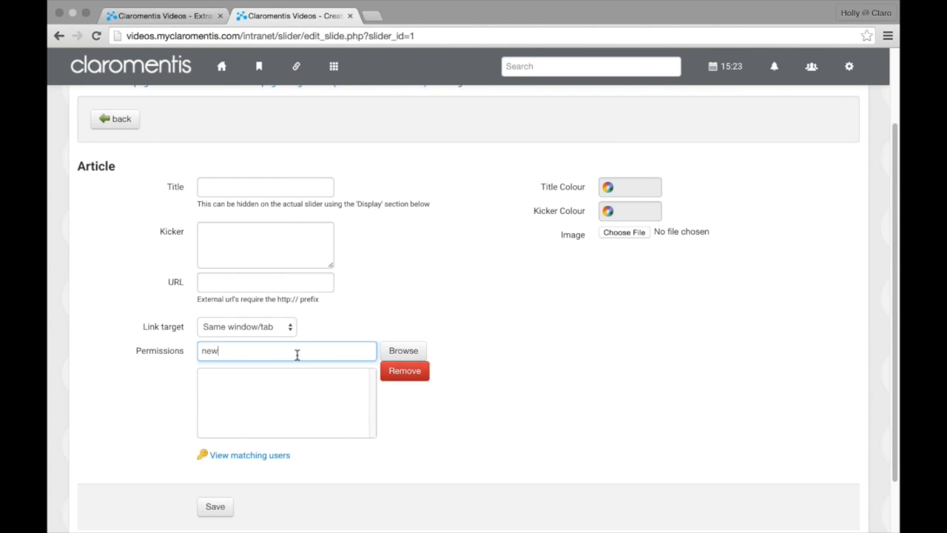
pyautogui.doubleClick(220, 353)
pyautogui.write('customer')
pyautogui.press('Down')
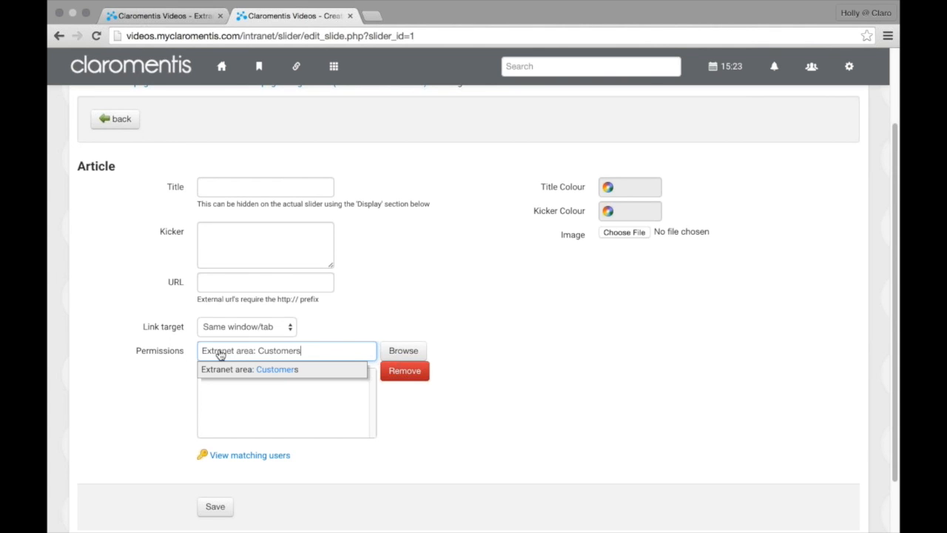
pyautogui.click(252, 406)
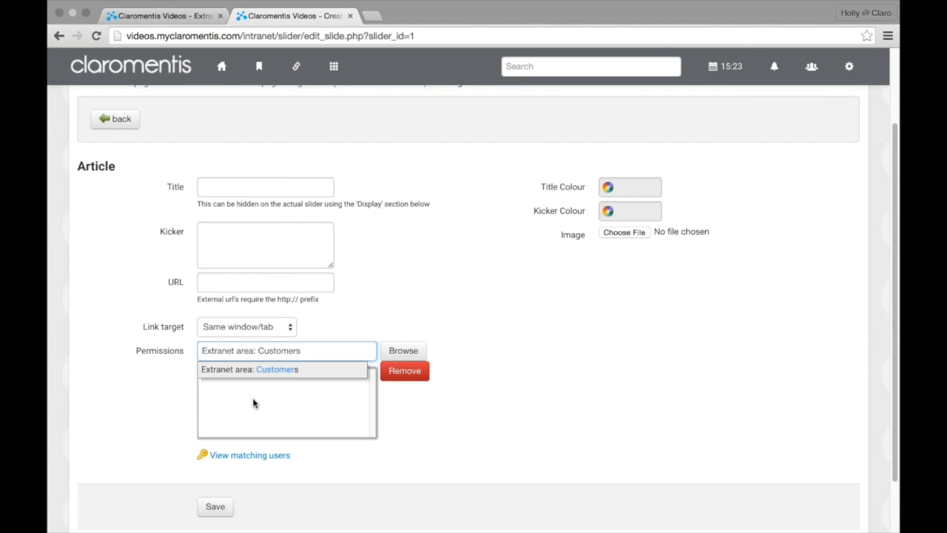
# Step: Add the Primary Area extranet area to the slide's permissions and remove it again
pyautogui.click(325, 356)
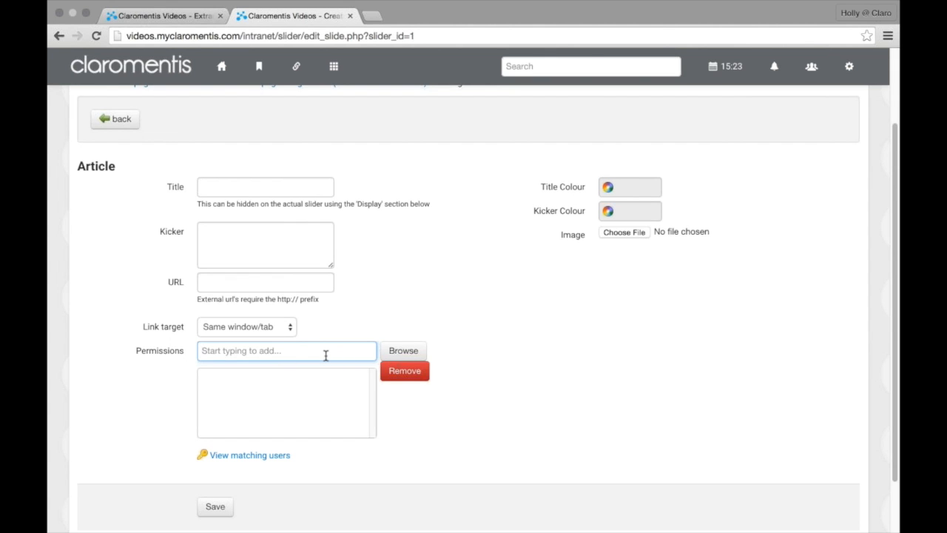
pyautogui.write('PRima')
pyautogui.press('BackSpace')
pyautogui.press('BackSpace')
pyautogui.press('BackSpace')
pyautogui.press('BackSpace')
pyautogui.write('rim')
pyautogui.click(222, 369)
pyautogui.click(240, 405)
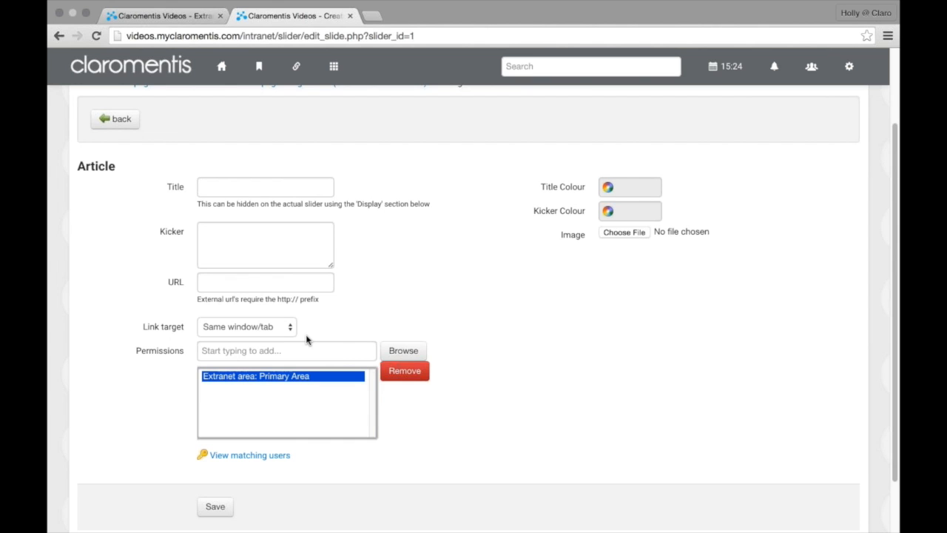
pyautogui.click(403, 376)
# Step: Title the slide "Welcome New Starters!" and set its URL to /#
pyautogui.click(219, 189)
pyautogui.write('Welcome New Starters!')
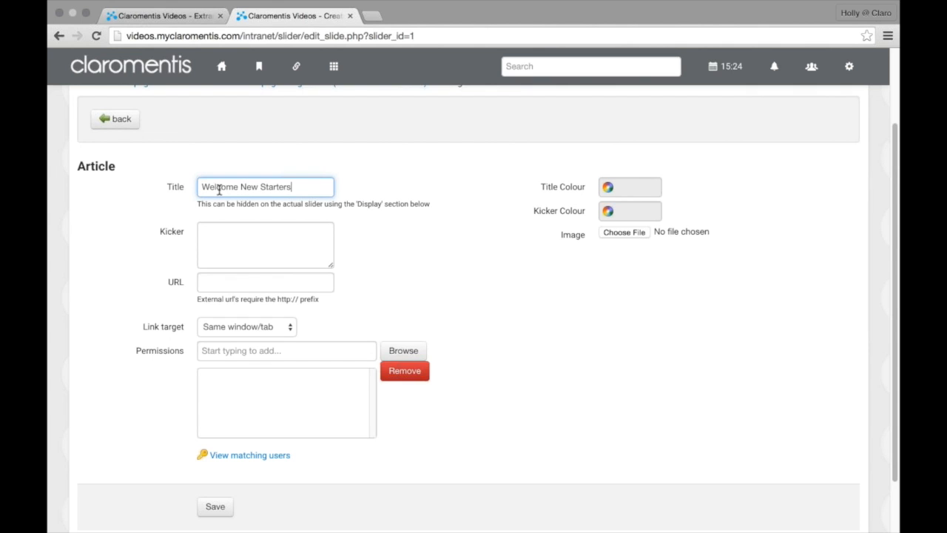
pyautogui.click(231, 234)
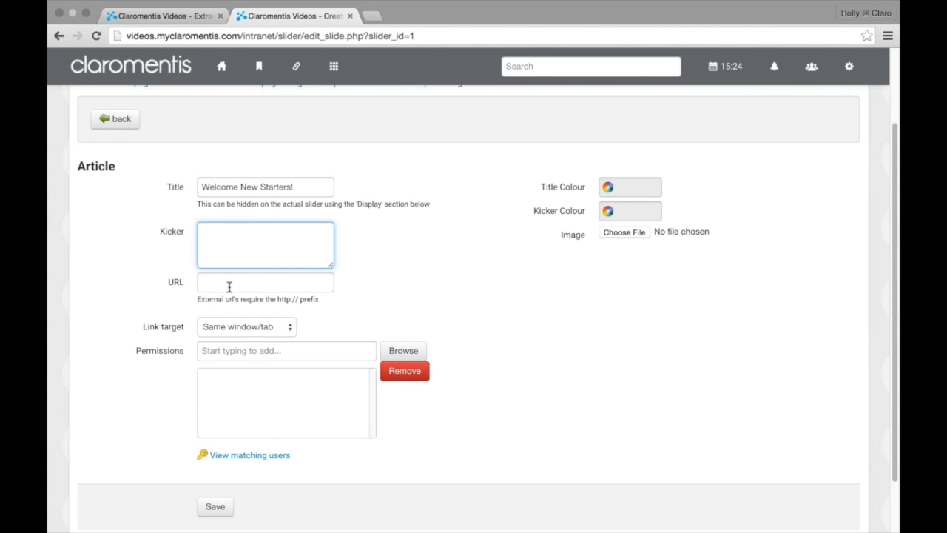
pyautogui.click(229, 285)
pyautogui.write('/')
pyautogui.press('Down')
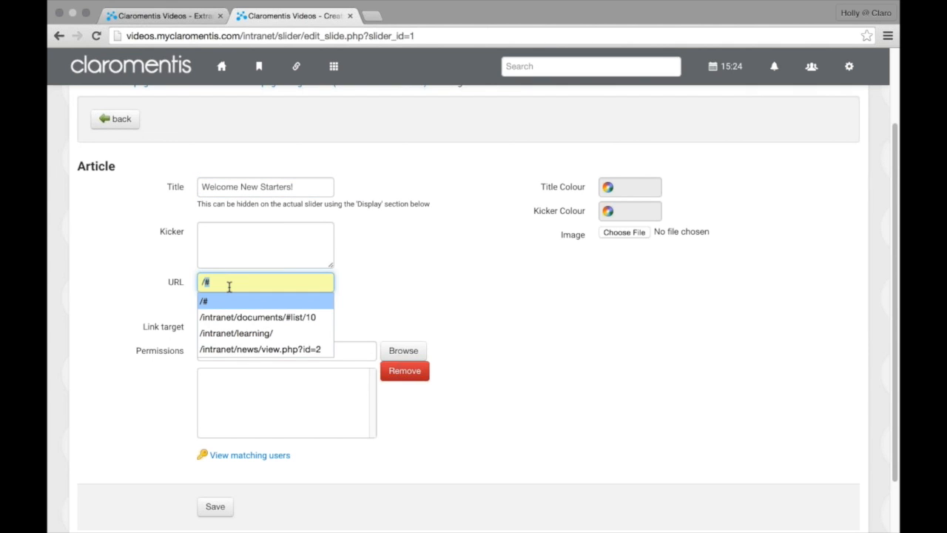
pyautogui.press('Return')
# Step: Grant permission for the slide to the New Starters extranet area
pyautogui.scroll(-1, 285, 334)
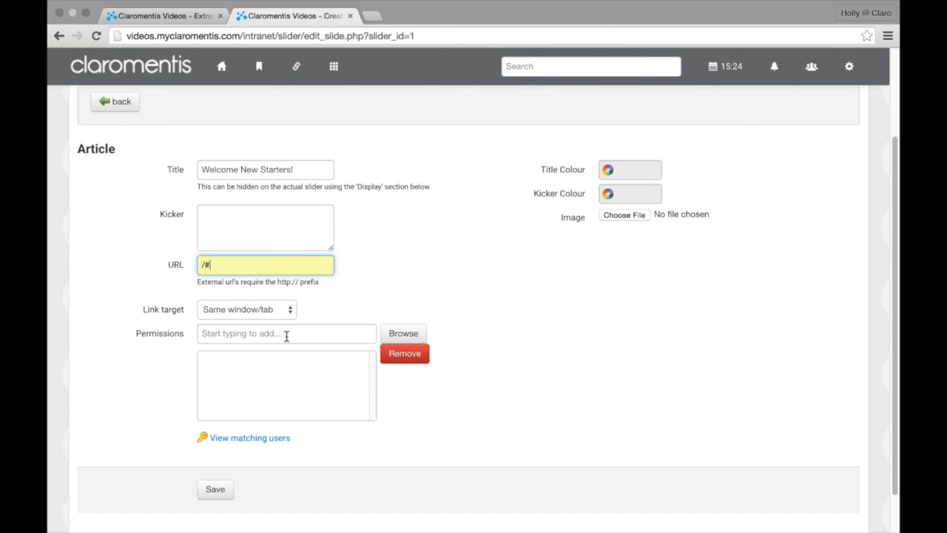
pyautogui.click(282, 333)
pyautogui.write('new starters')
pyautogui.click(280, 346)
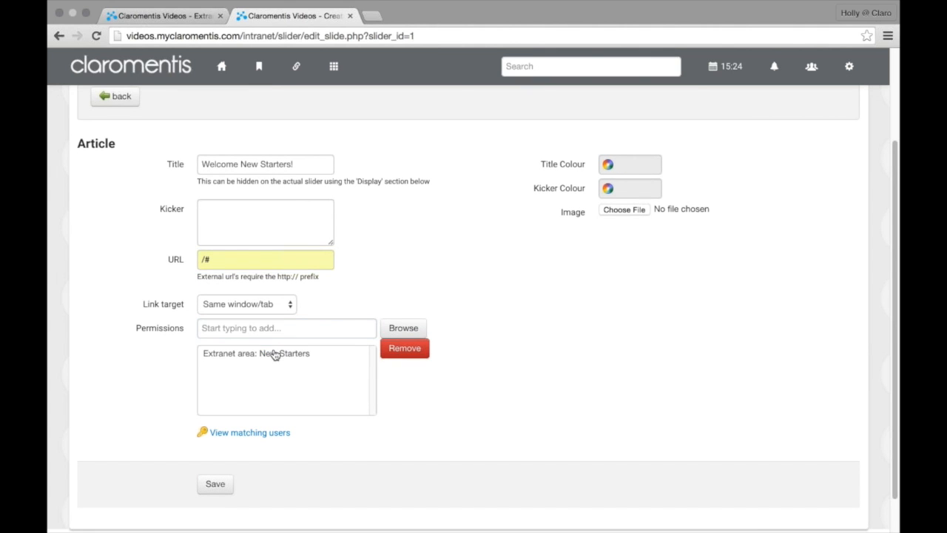
pyautogui.click(273, 353)
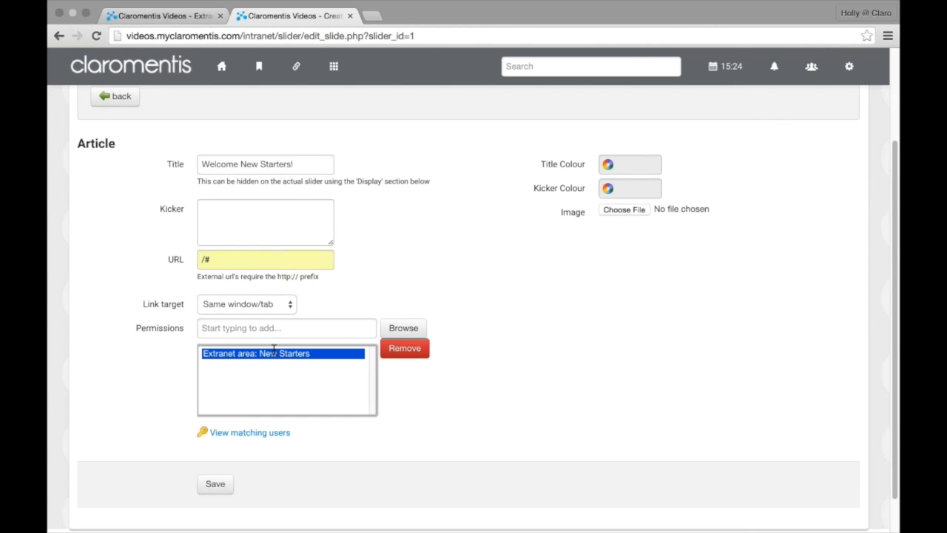
# Step: Attach forest.jpg from the Homepage Image Slider folder inside the desktop's Training folder as the slide's image and save the slide
pyautogui.click(625, 210)
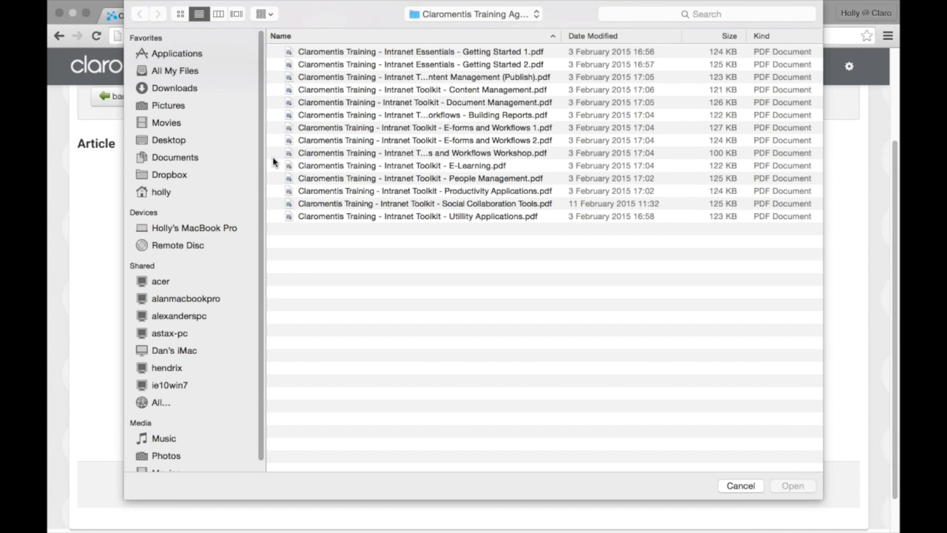
pyautogui.click(186, 137)
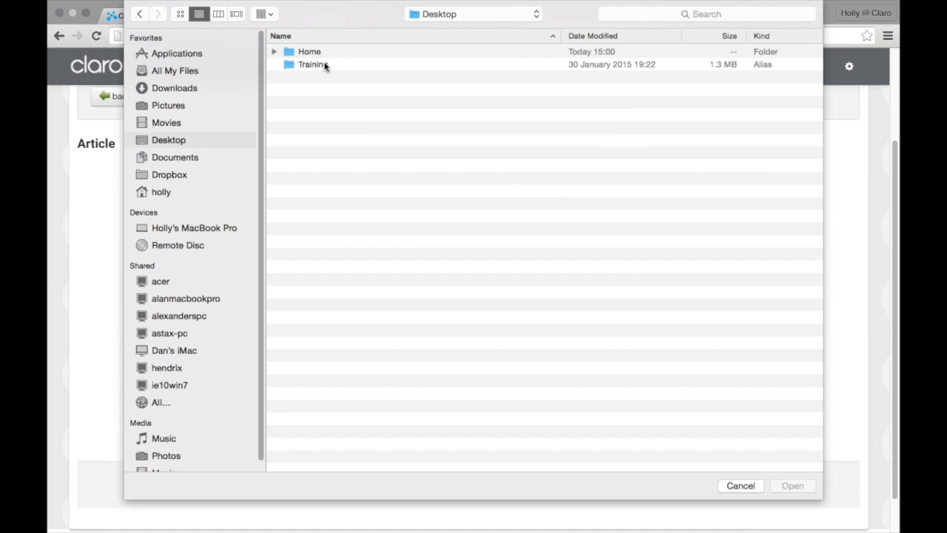
pyautogui.doubleClick(325, 65)
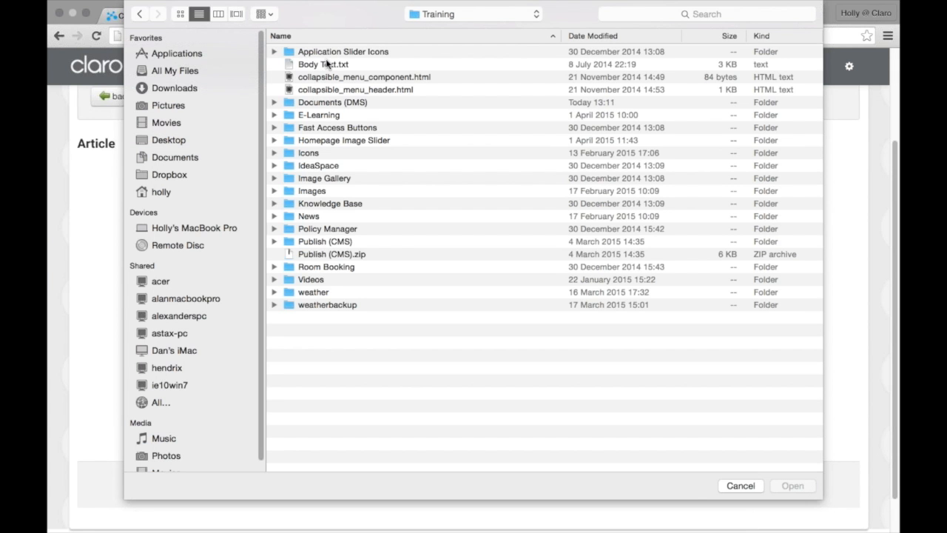
pyautogui.doubleClick(322, 142)
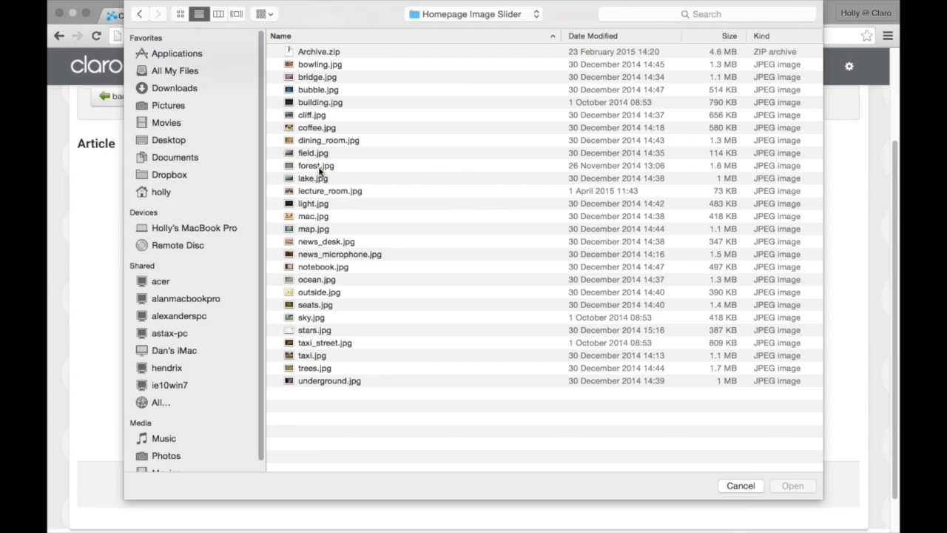
pyautogui.doubleClick(316, 165)
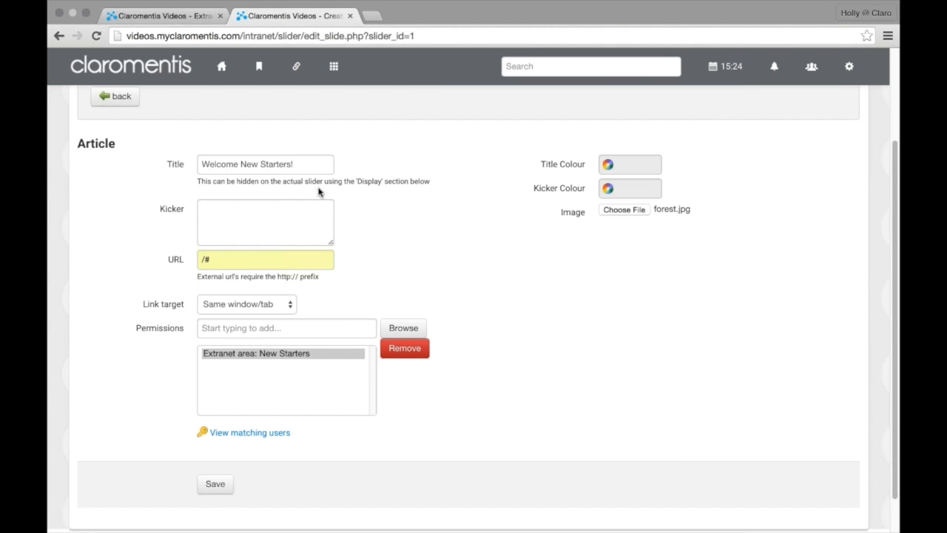
pyautogui.click(215, 484)
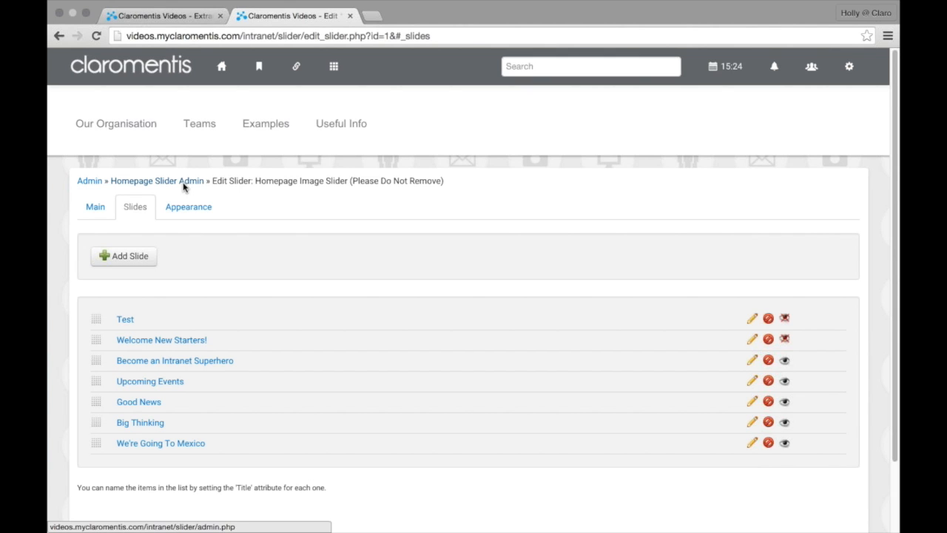
# Step: Return to the intranet home page and look through the slides of the homepage image slider
pyautogui.click(216, 79)
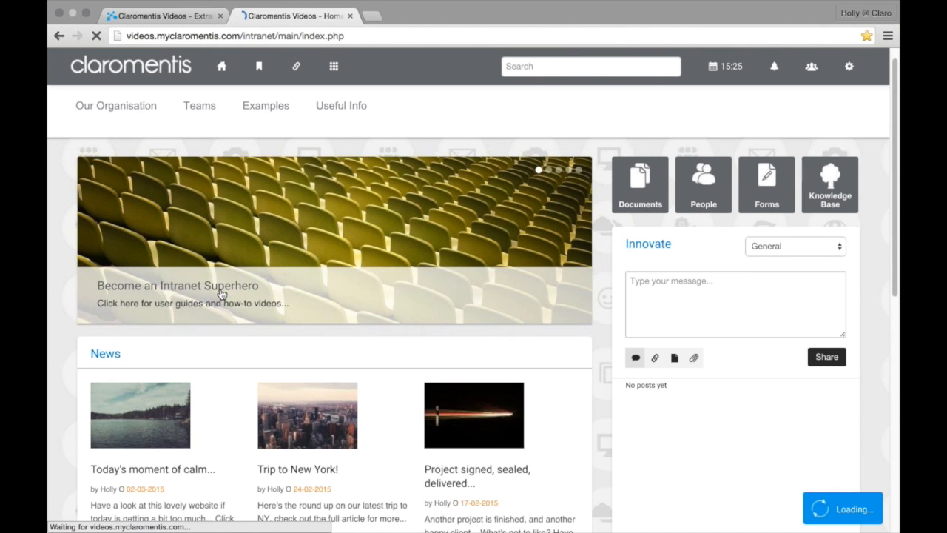
pyautogui.click(559, 170)
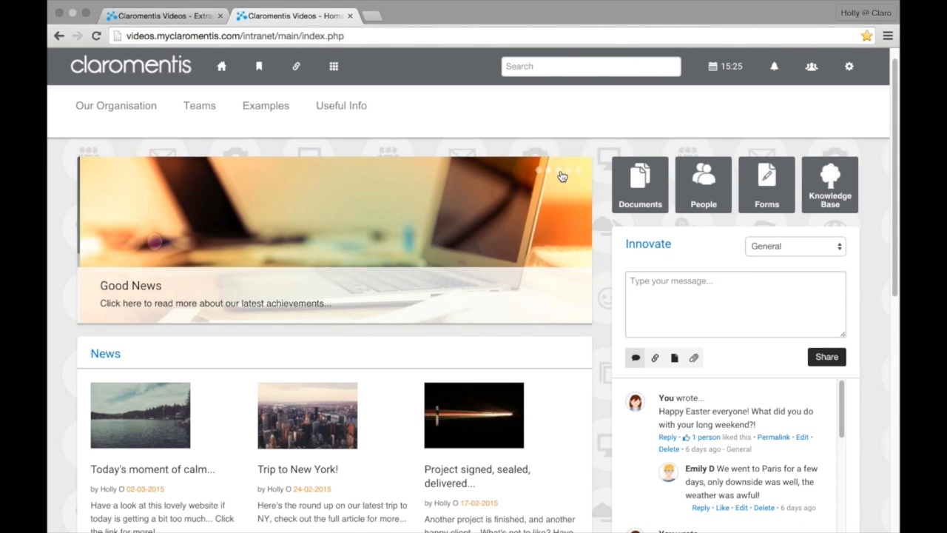
pyautogui.click(567, 170)
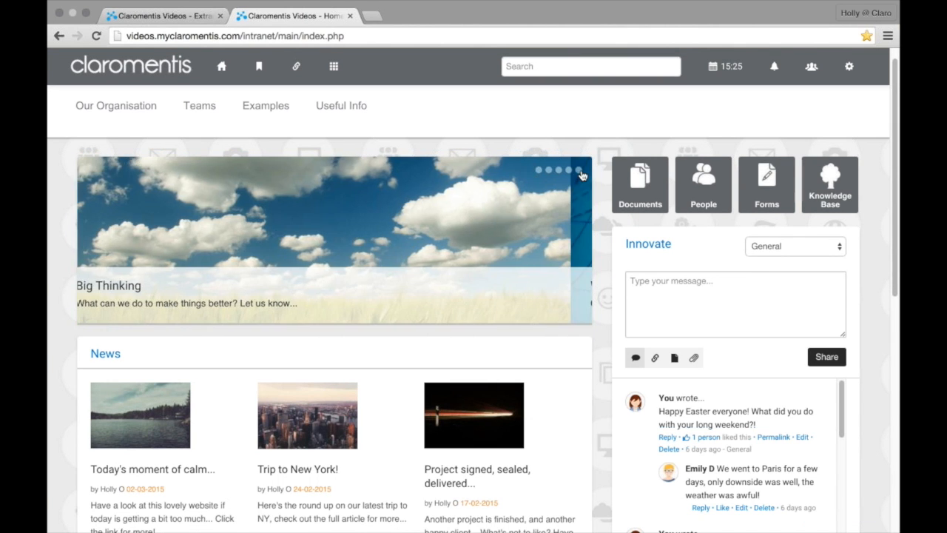
pyautogui.click(579, 170)
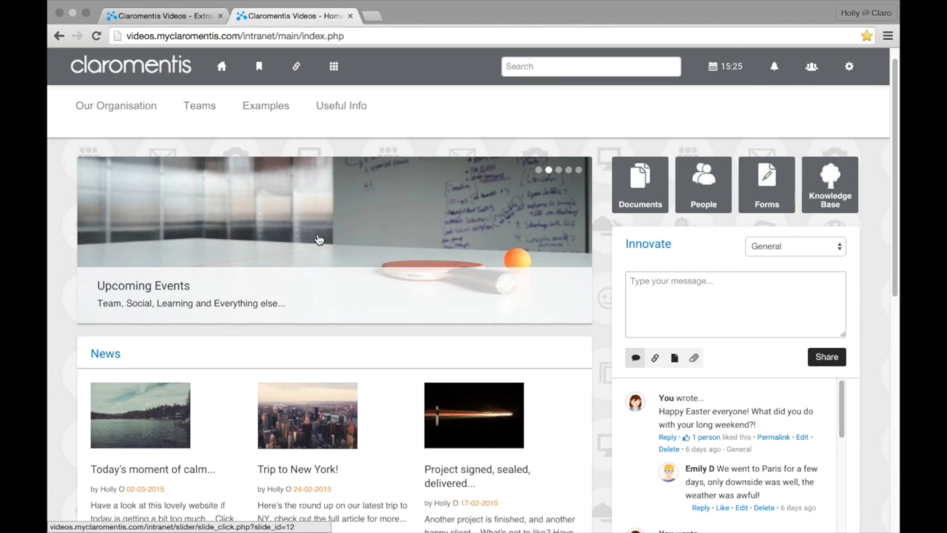
# Step: Switch back to the Extranets panel tab, open the Admin overview and return to the intranet home page
pyautogui.click(166, 20)
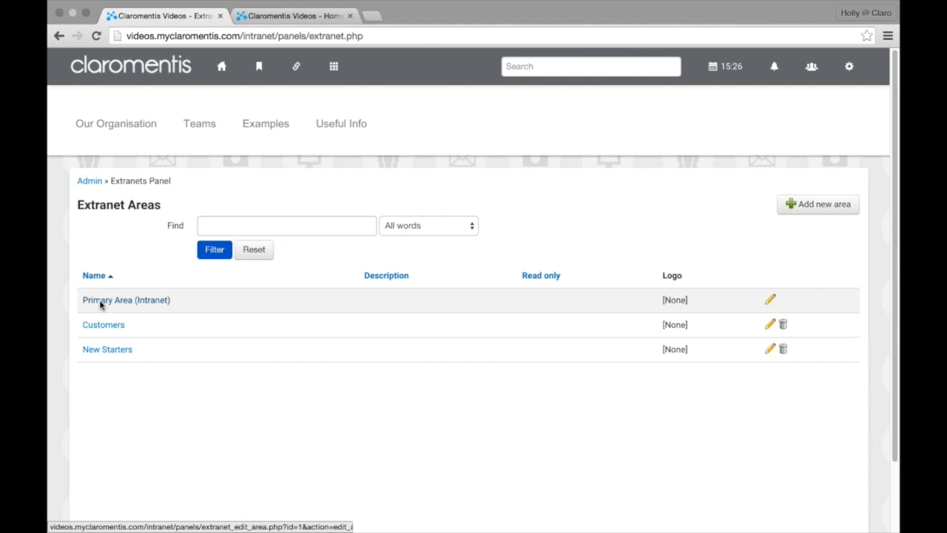
pyautogui.click(145, 252)
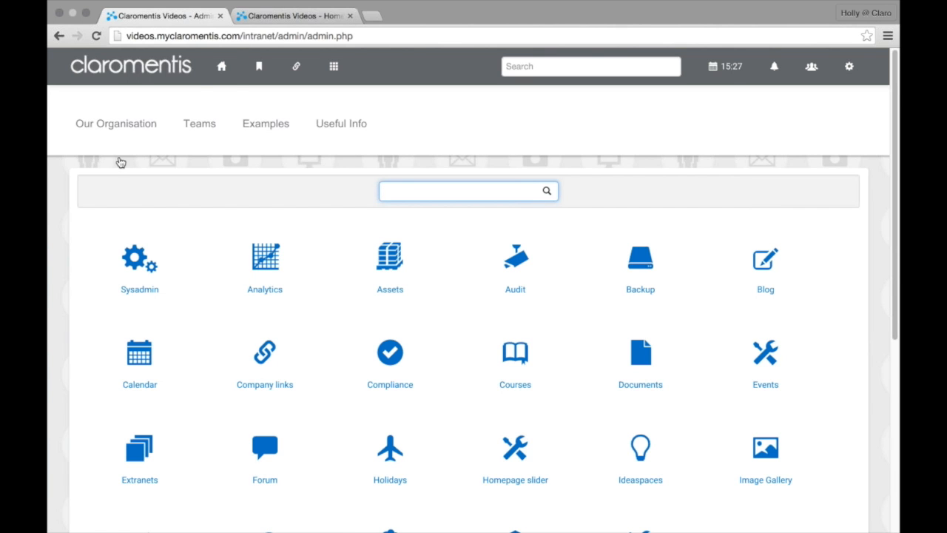
pyautogui.click(220, 67)
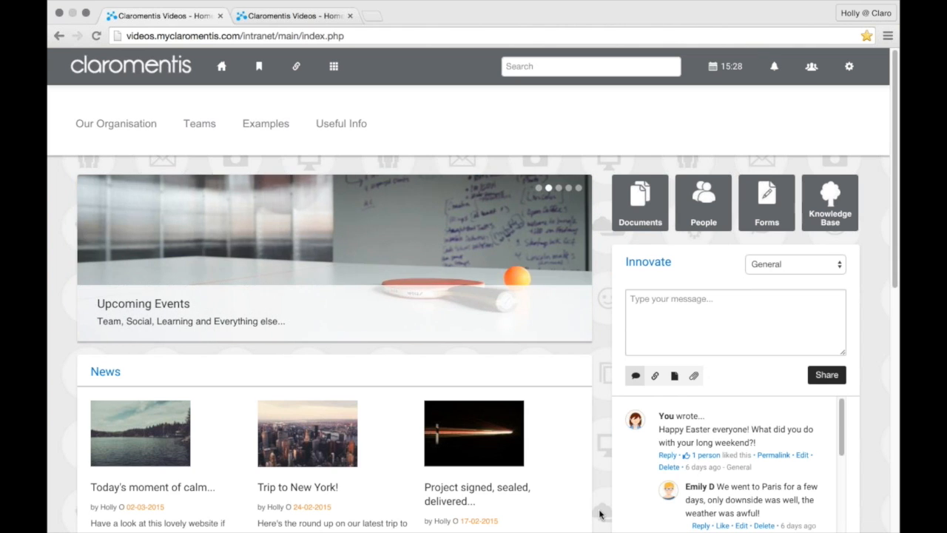
# Step: Close the second browser tab, view the Admin overview and return to the intranet home page
pyautogui.click(350, 16)
pyautogui.click(336, 67)
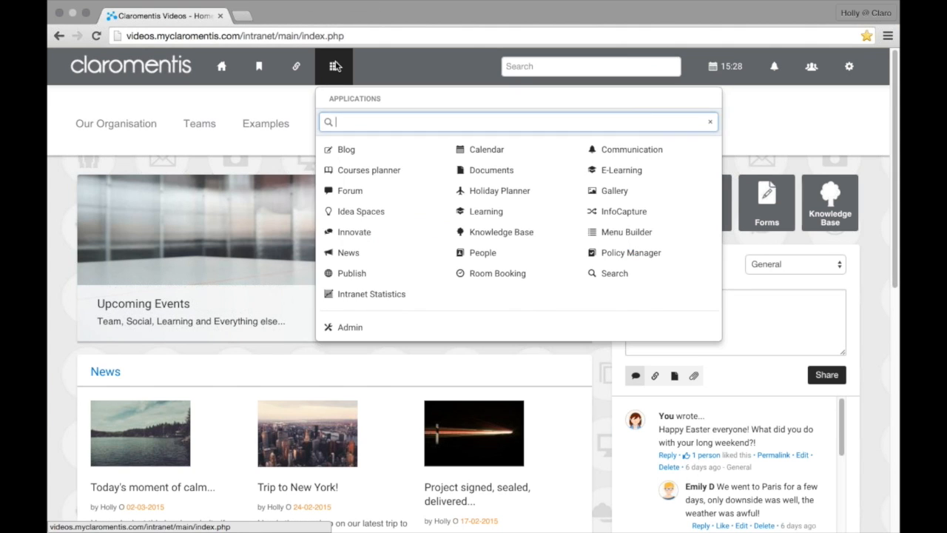
pyautogui.click(350, 327)
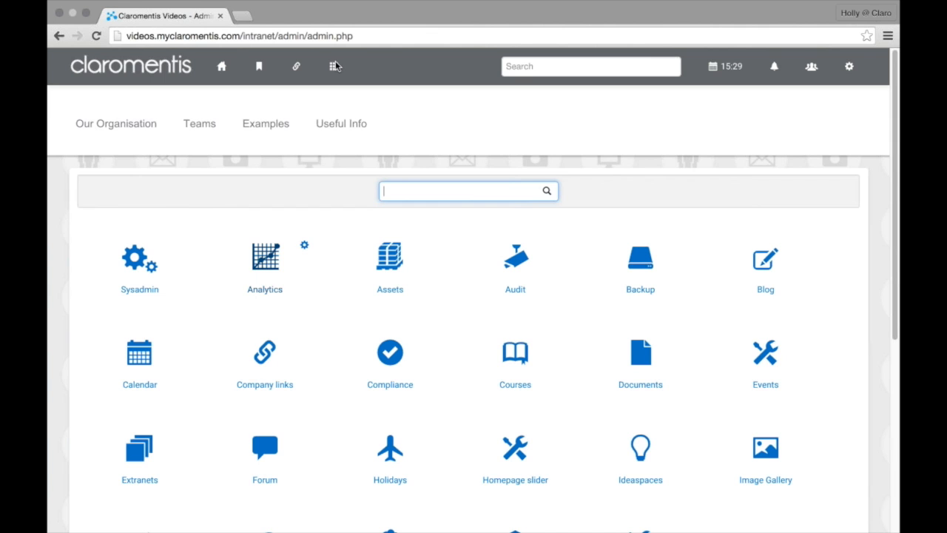
pyautogui.click(234, 69)
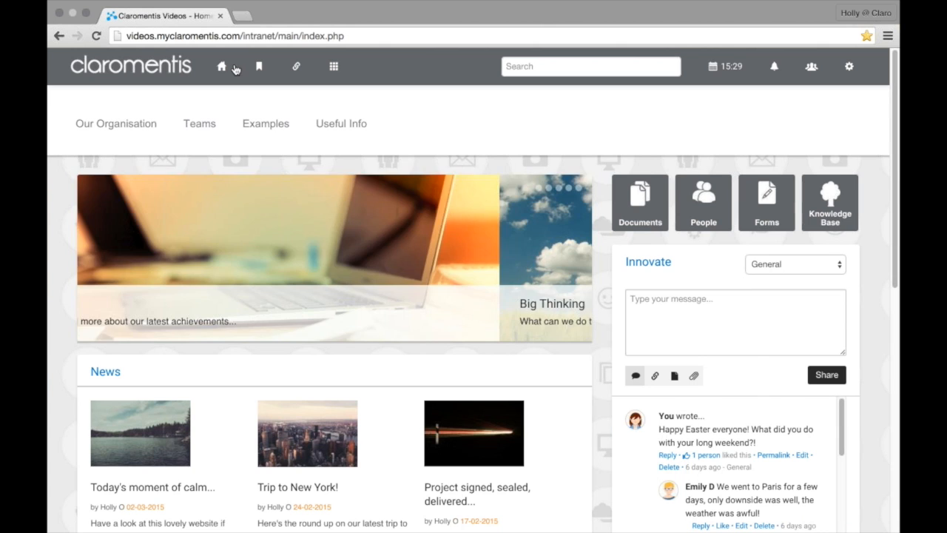
# Step: Open the Admin overview in a new browser tab and switch to that tab
pyautogui.click(332, 67)
pyautogui.press('Down')
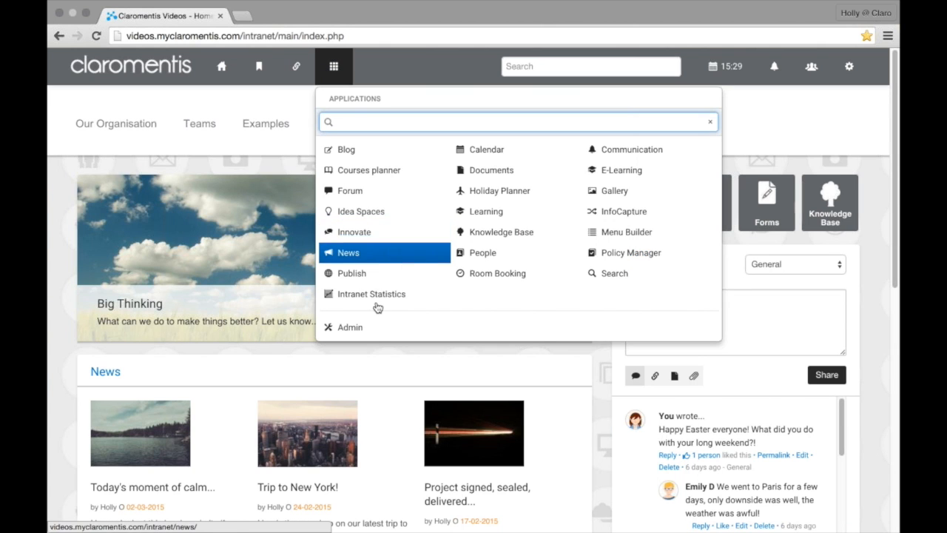
pyautogui.rightClick(377, 328)
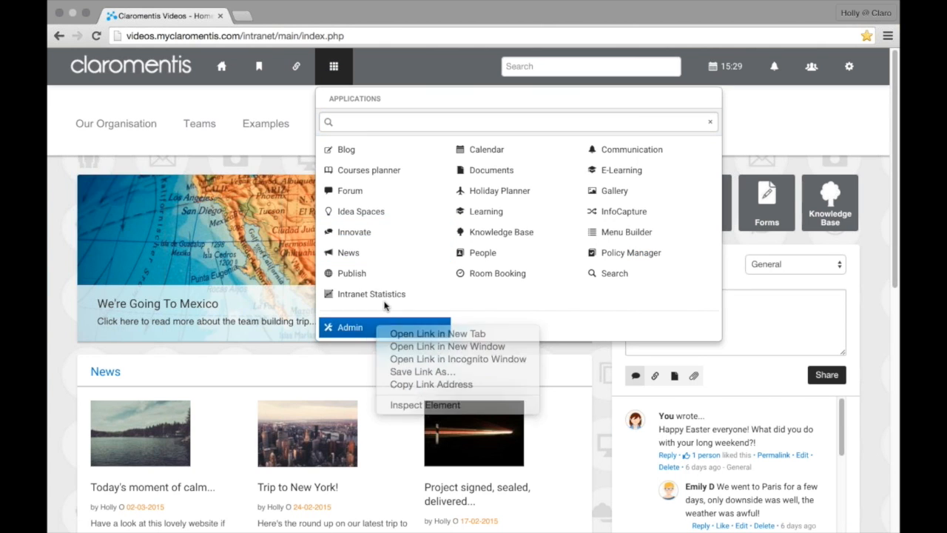
pyautogui.click(437, 333)
pyautogui.click(301, 17)
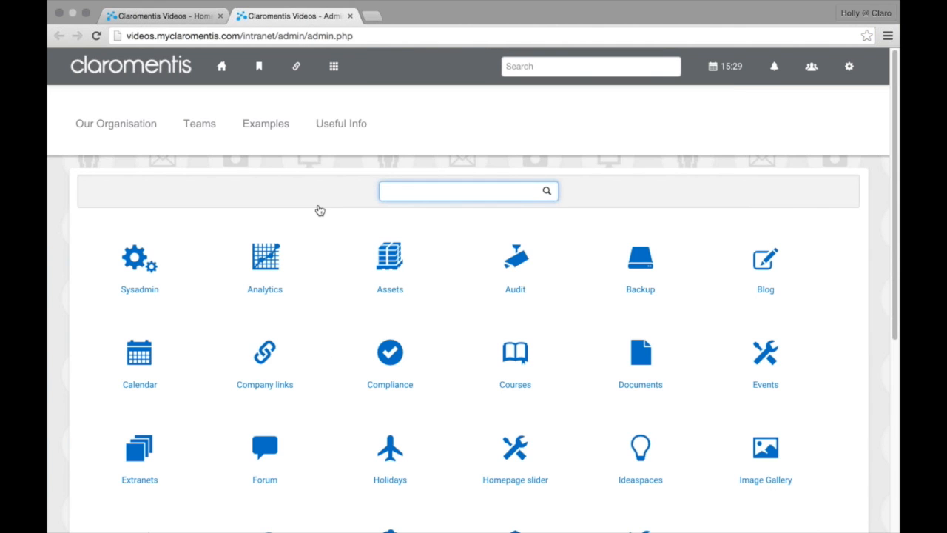
# Step: Open the slides list of the Homepage Image Slider in the Homepage slider administration
pyautogui.scroll(-3, 320, 211)
pyautogui.click(508, 318)
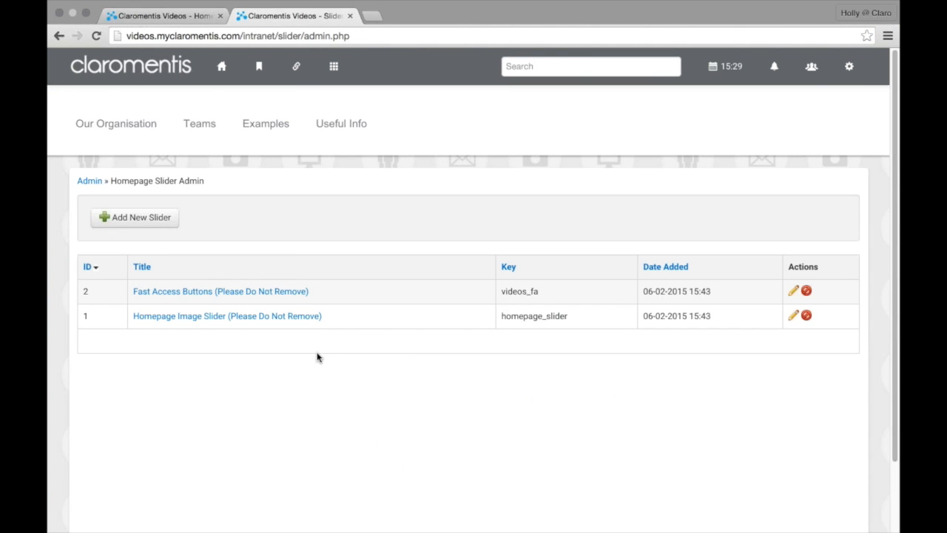
pyautogui.click(212, 319)
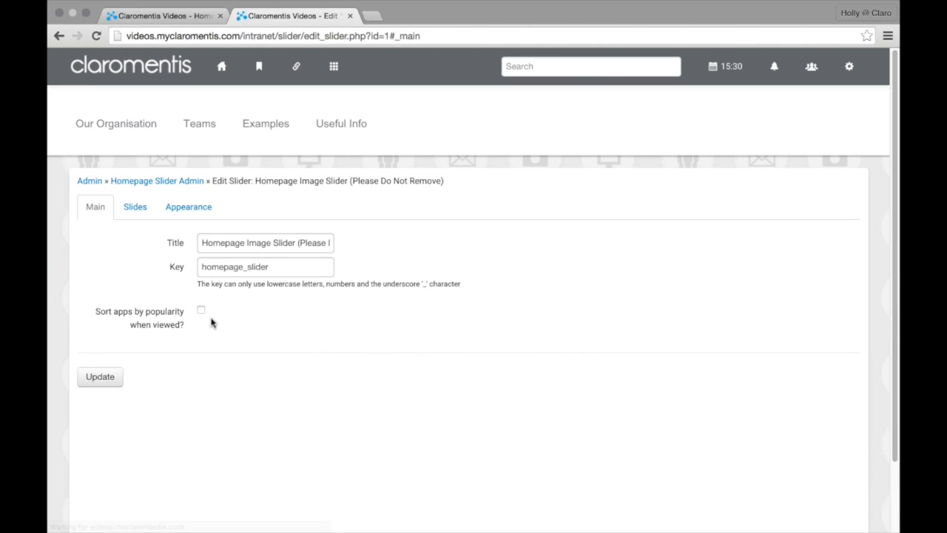
pyautogui.click(136, 208)
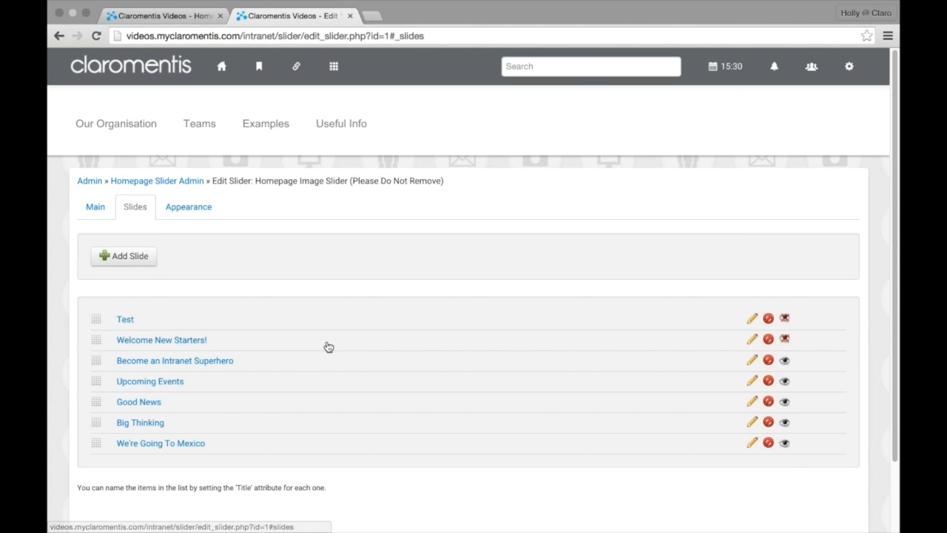
# Step: Delete the Test slide and make the Welcome New Starters! slide visible
pyautogui.scroll(-2, 328, 347)
pyautogui.click(768, 248)
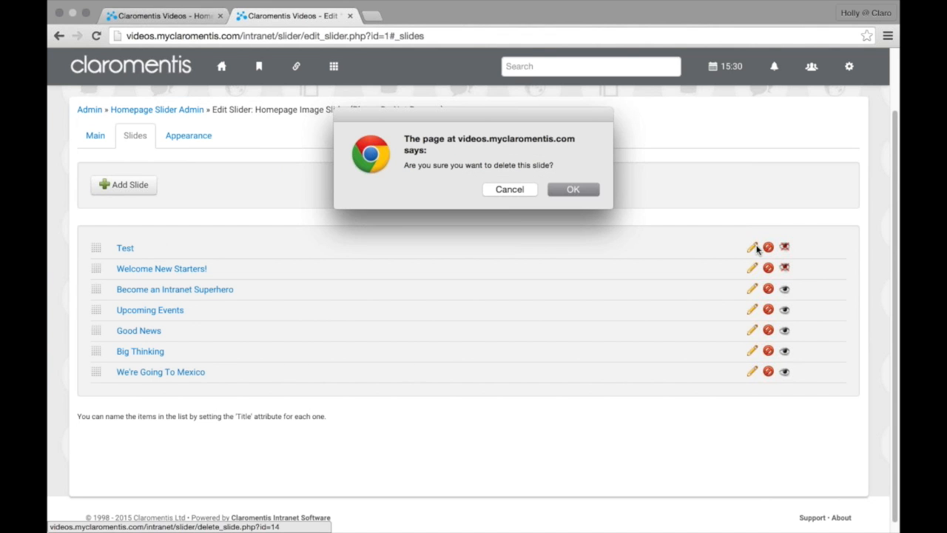
pyautogui.click(571, 189)
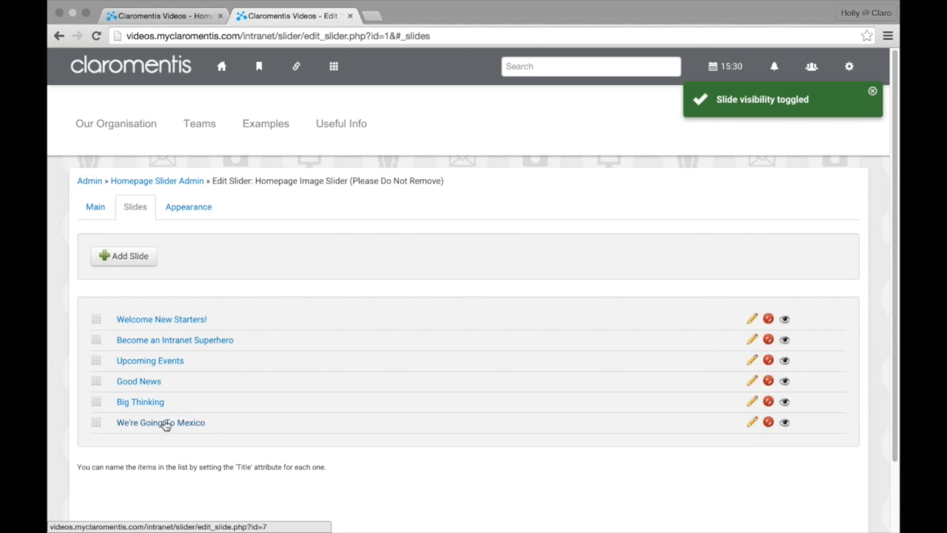
# Step: Reload the intranet home page and look through the image slider's slides for the New Starters slide
pyautogui.click(174, 18)
pyautogui.press('super+r')
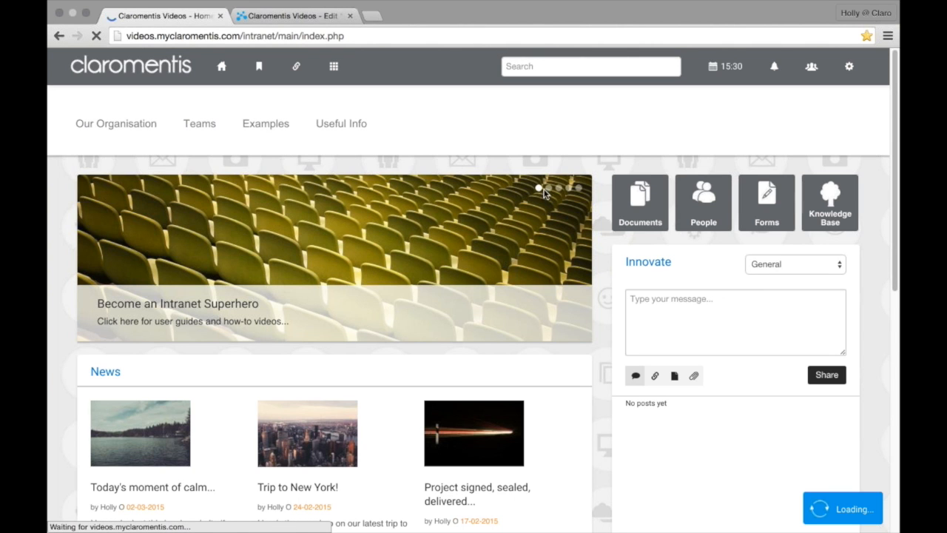
pyautogui.click(568, 190)
pyautogui.click(570, 192)
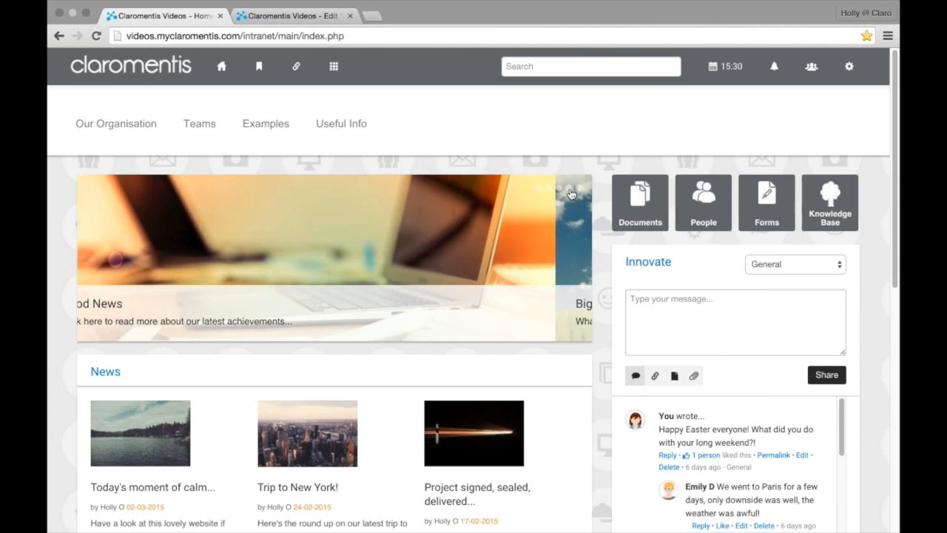
pyautogui.click(579, 190)
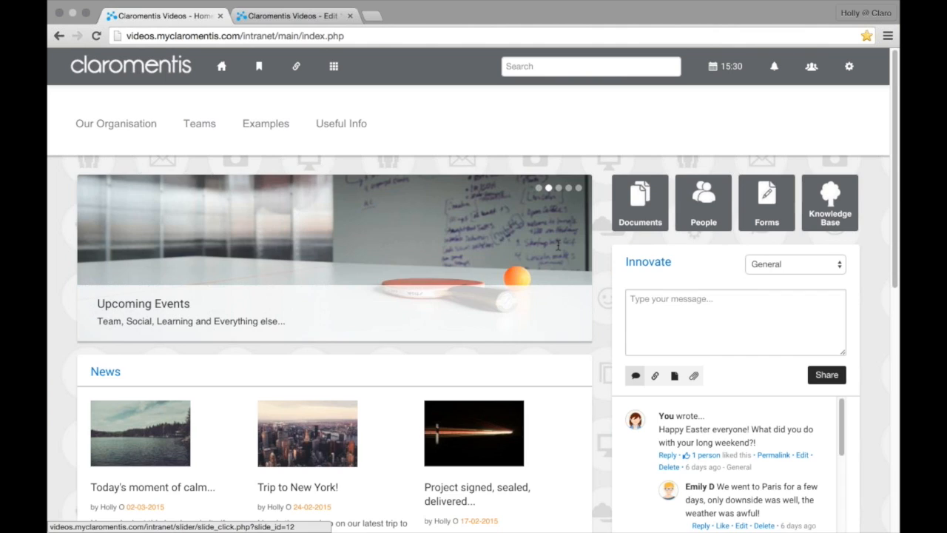
# Step: Switch to the slider administration tab and move the Welcome New Starters! slide to the end of the list
pyautogui.click(304, 16)
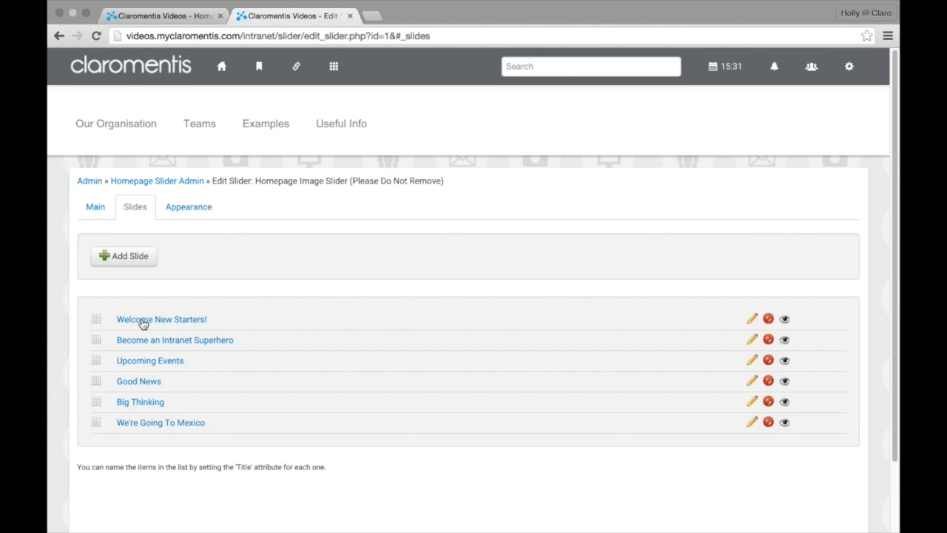
pyautogui.moveTo(142, 323); pyautogui.dragTo(162, 426)
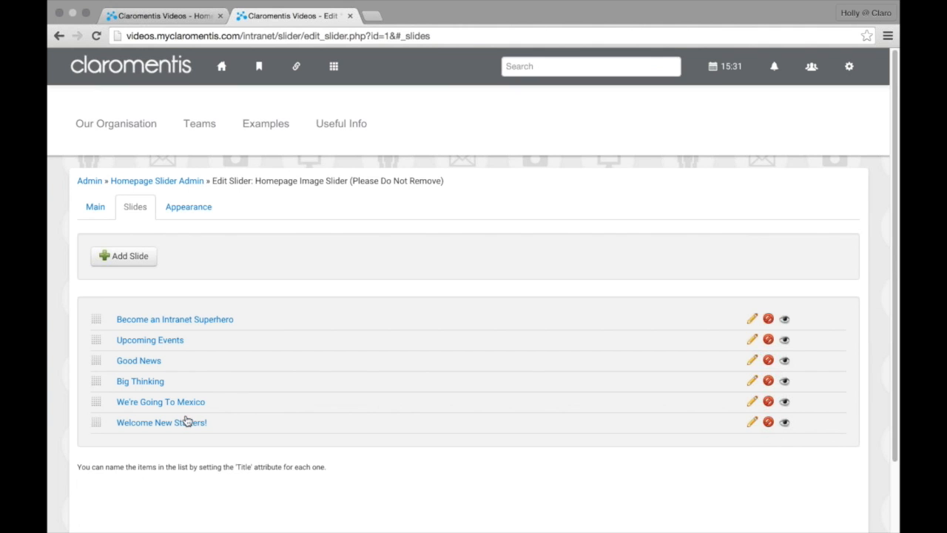
# Step: Replace the New Starters extranet permission on the Welcome New Starters! slide with All registered and save the slide
pyautogui.click(177, 420)
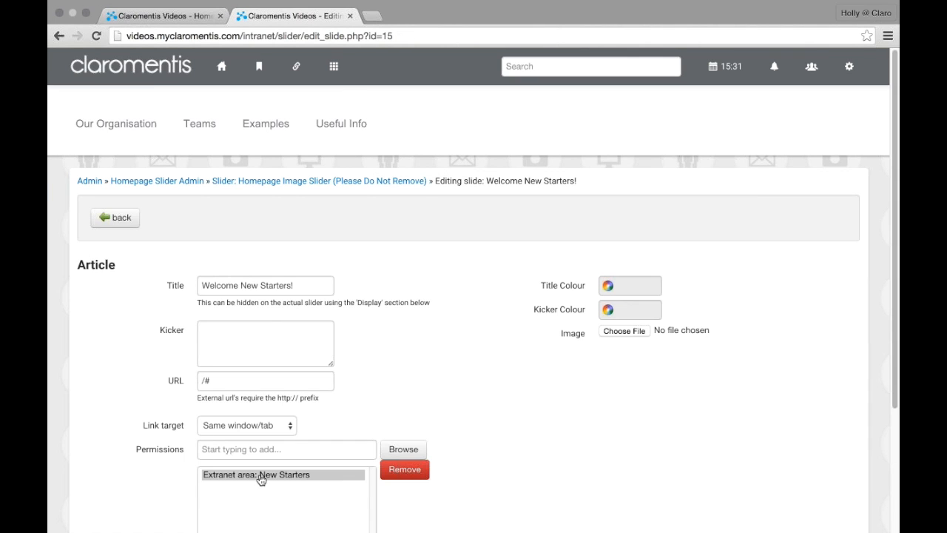
pyautogui.click(260, 475)
pyautogui.click(404, 469)
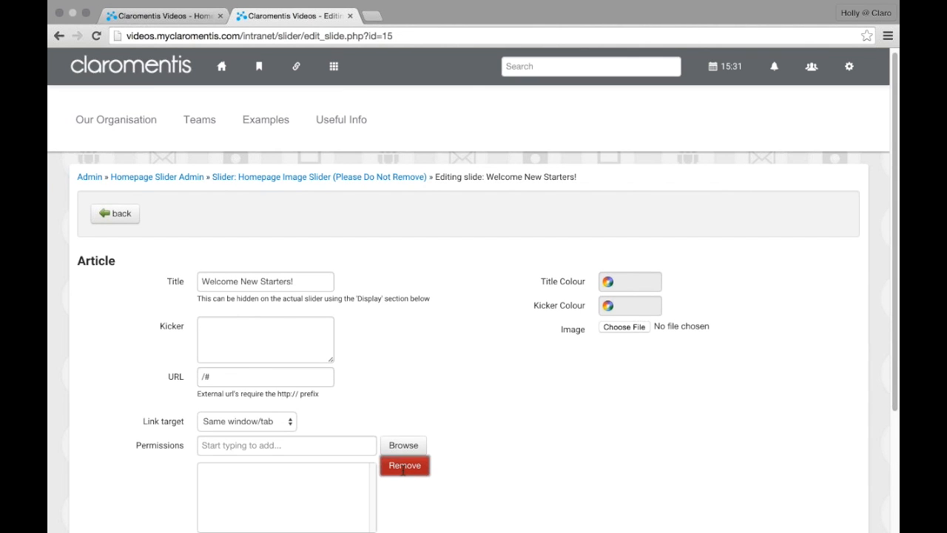
pyautogui.click(269, 447)
pyautogui.write('all')
pyautogui.press('Return')
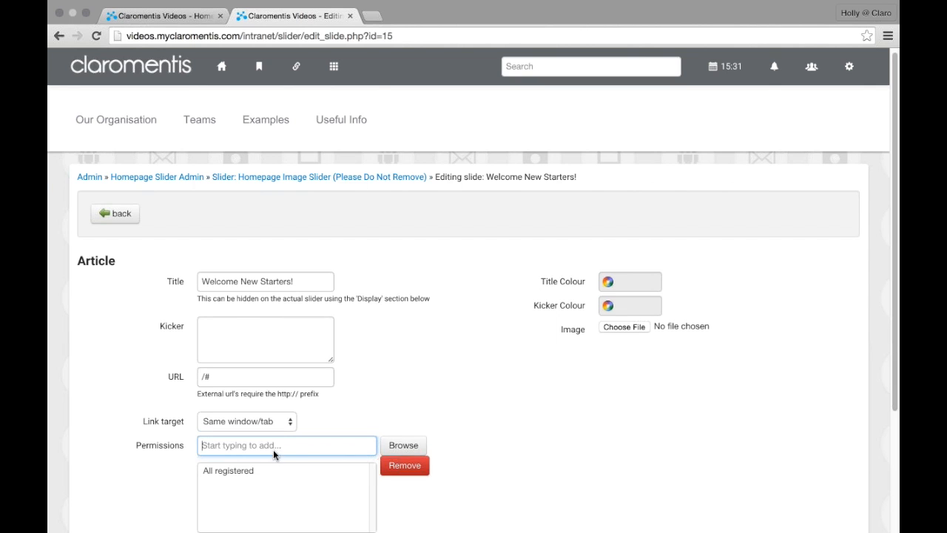
pyautogui.scroll(-3, 239, 422)
pyautogui.click(214, 446)
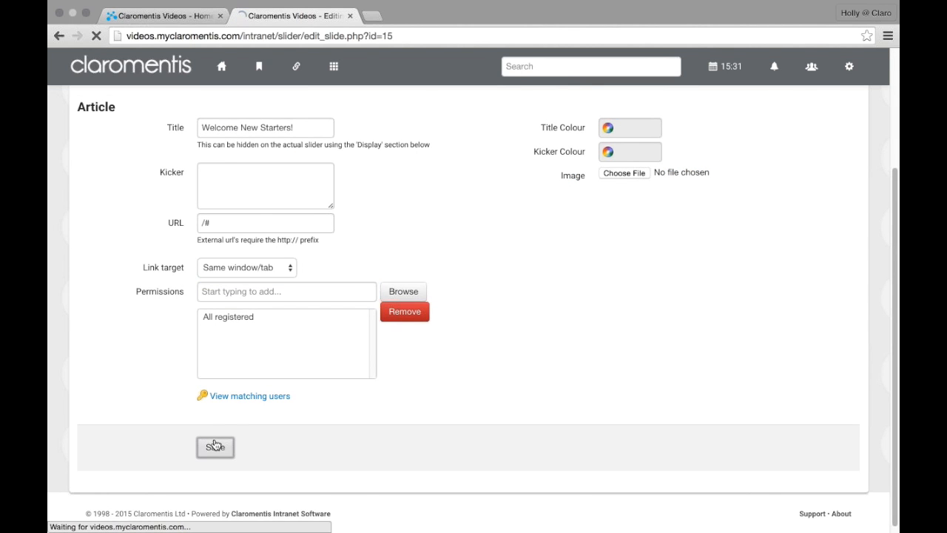
pyautogui.scroll(-1, 304, 404)
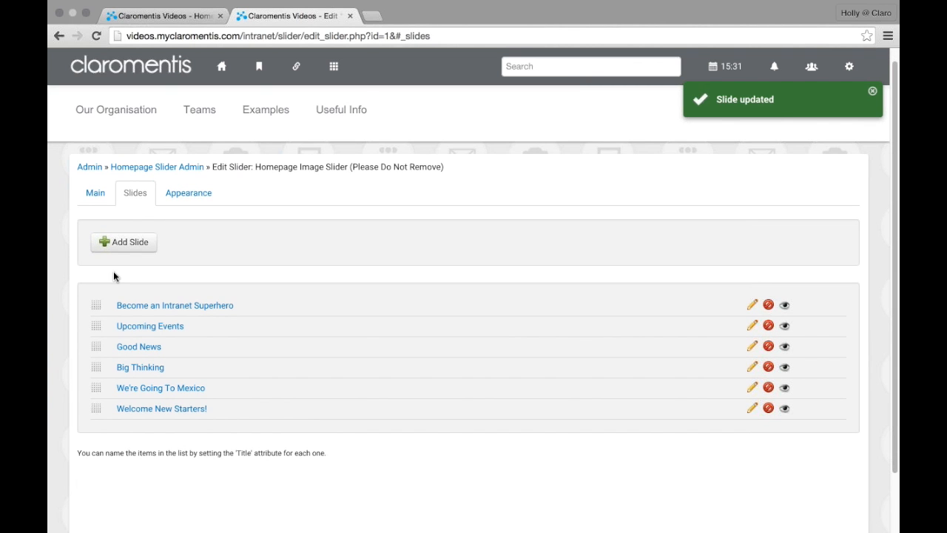
# Step: Check the home page slider, return to the slides list and move the Welcome New Starters! slide to first place
pyautogui.click(190, 16)
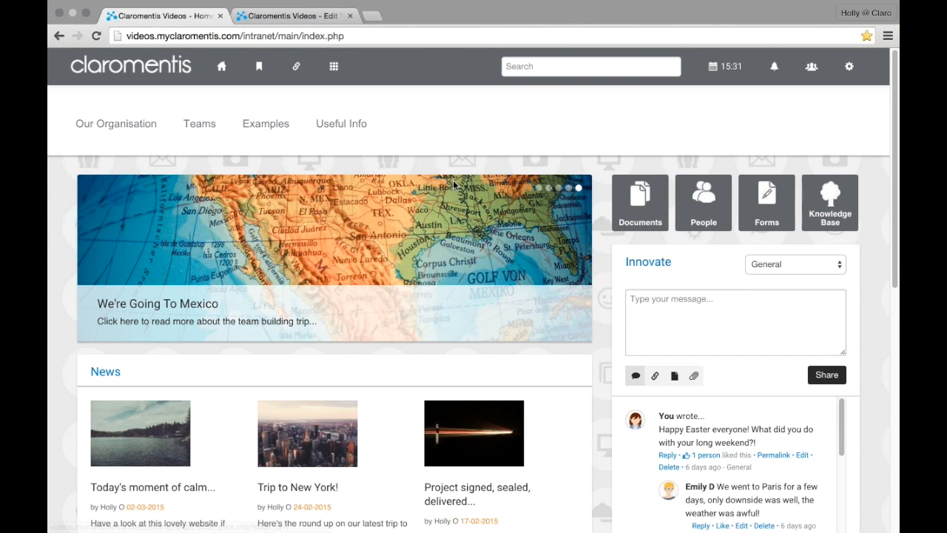
pyautogui.click(292, 16)
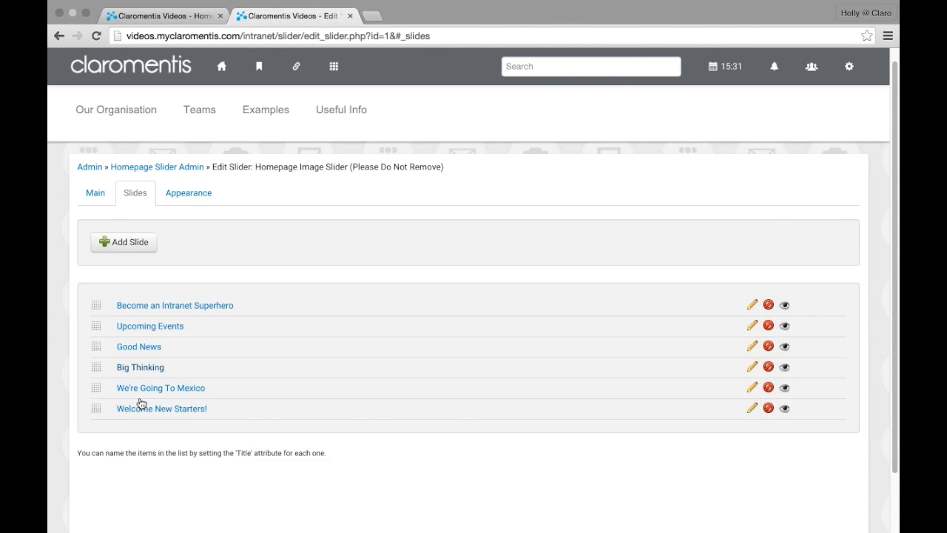
pyautogui.moveTo(140, 409); pyautogui.dragTo(139, 303)
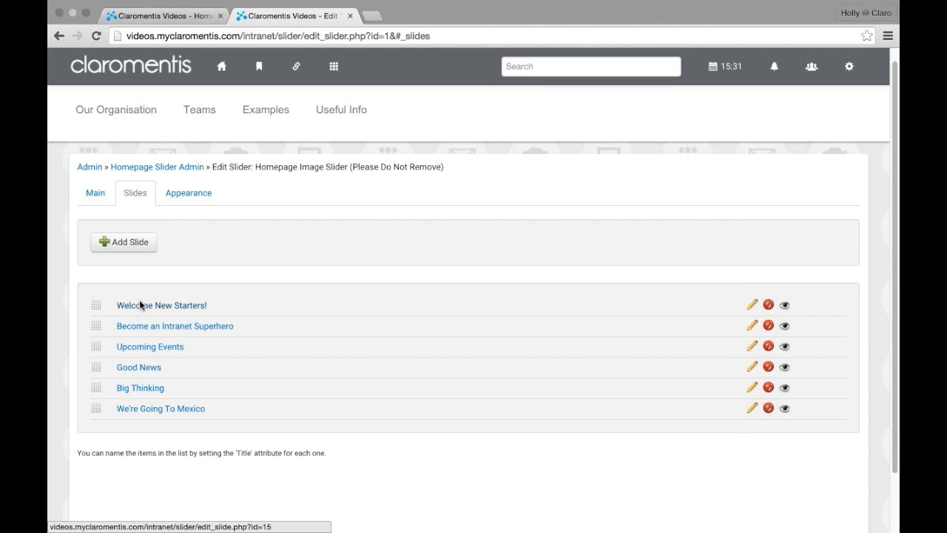
# Step: Reload the home page tab and examine the slides with the new order and permissions
pyautogui.click(169, 16)
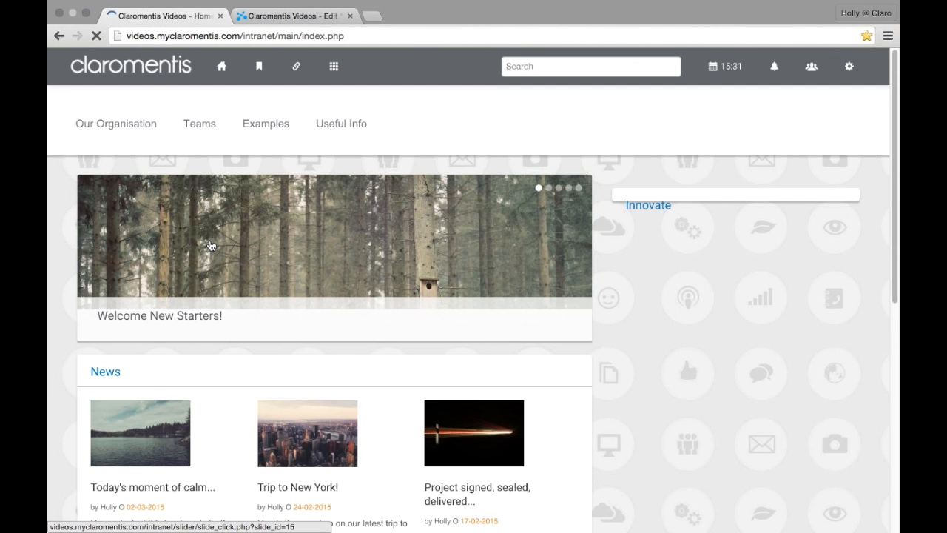
pyautogui.click(558, 192)
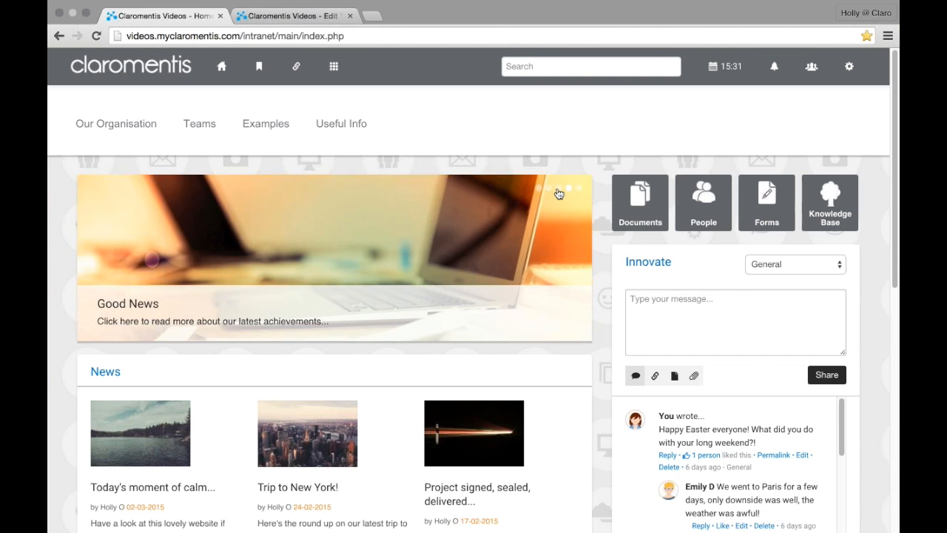
# Step: Return the slider administration tab to the intranet home page and close the other home page tab
pyautogui.click(301, 19)
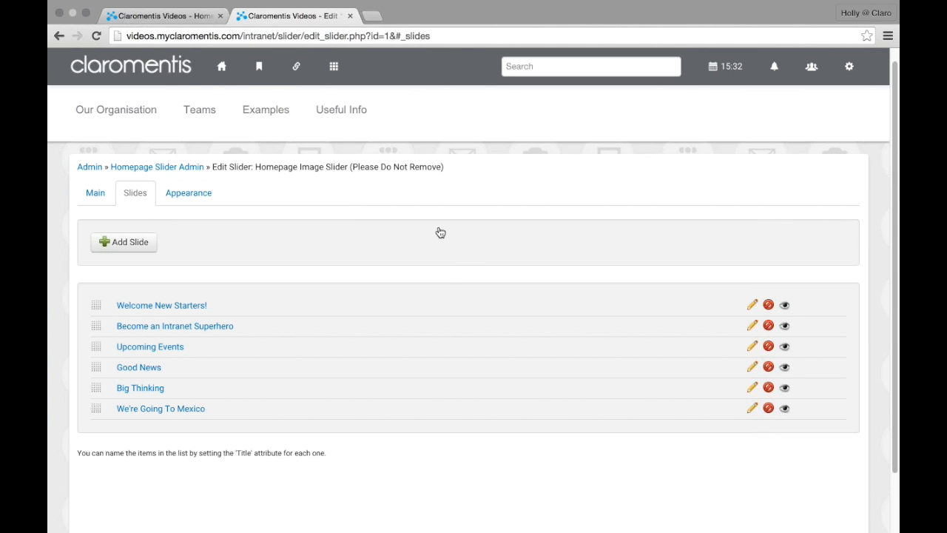
pyautogui.click(221, 67)
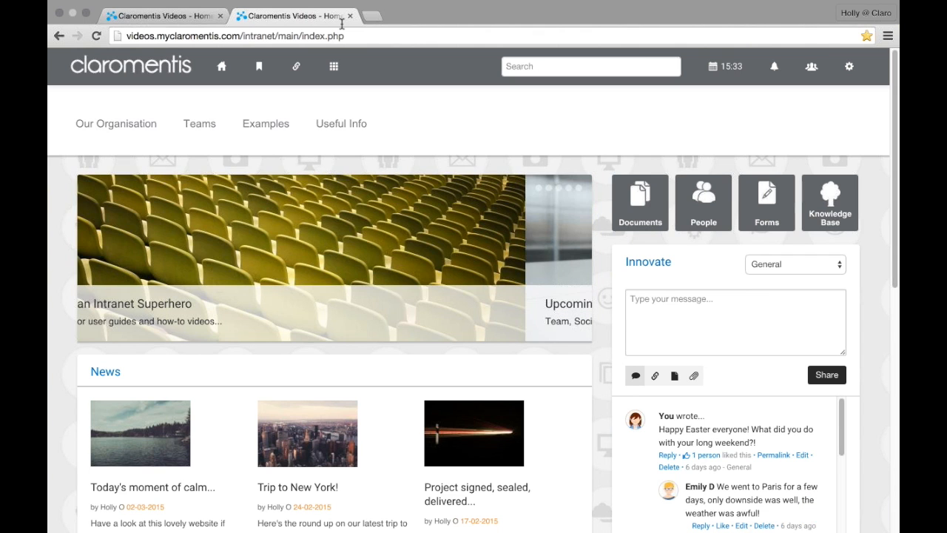
pyautogui.click(220, 15)
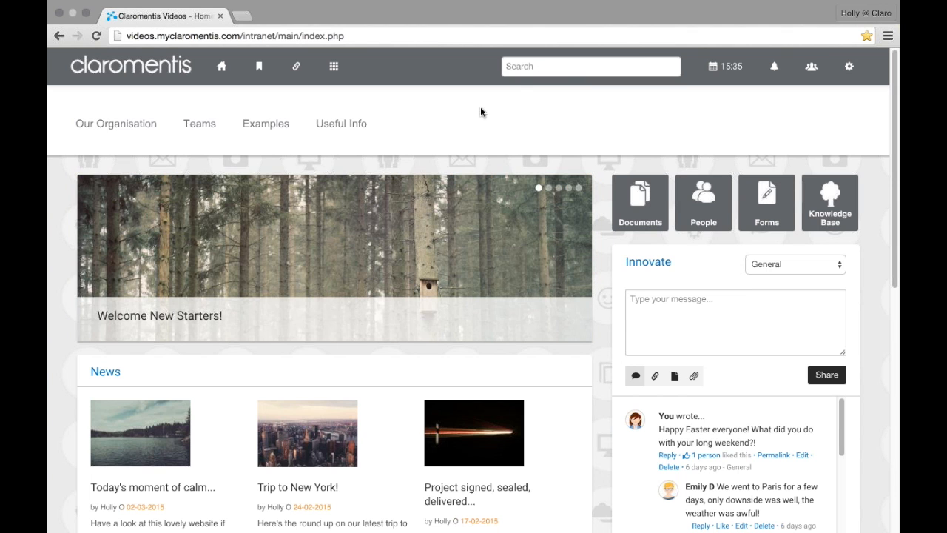
pyautogui.click(523, 68)
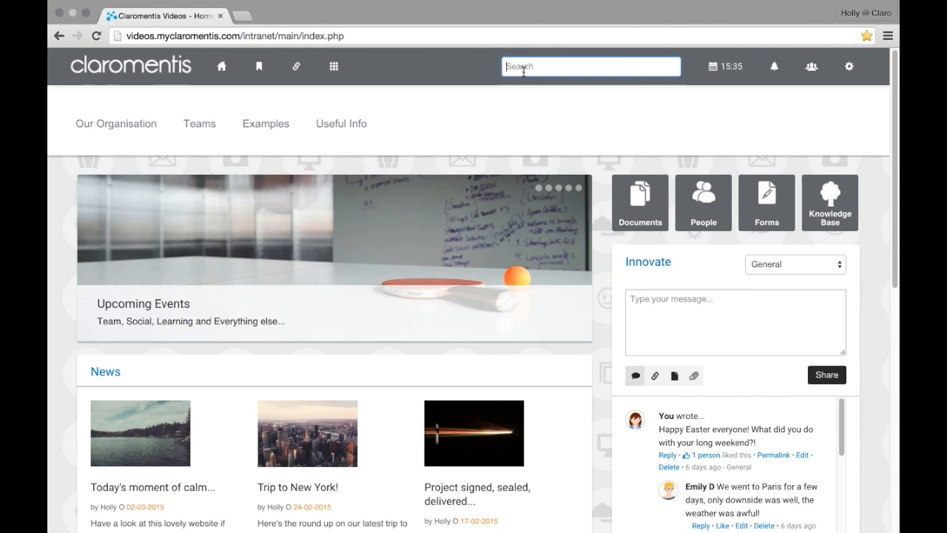
pyautogui.click(547, 66)
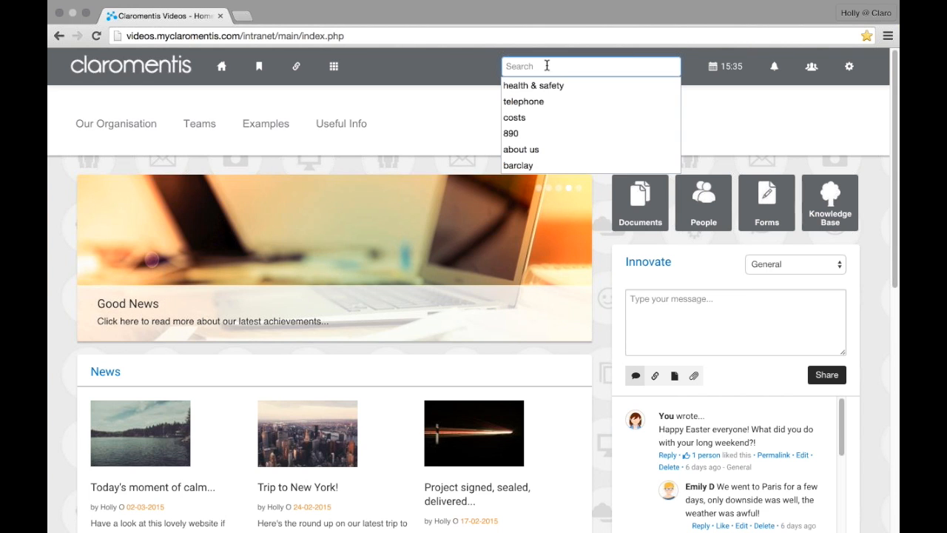
pyautogui.click(723, 130)
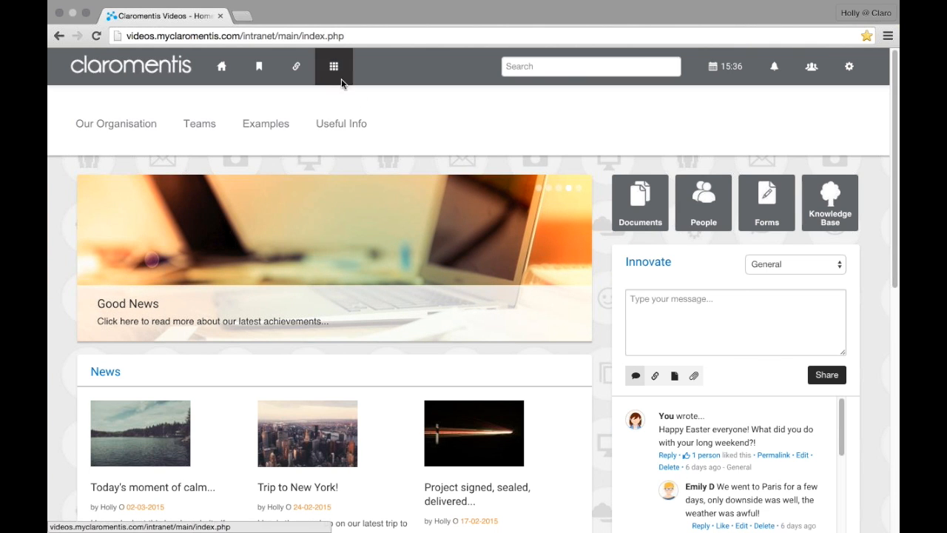
# Step: Search the intranet for "calendar" and limit the results to documents
pyautogui.click(533, 66)
pyautogui.write('calendar')
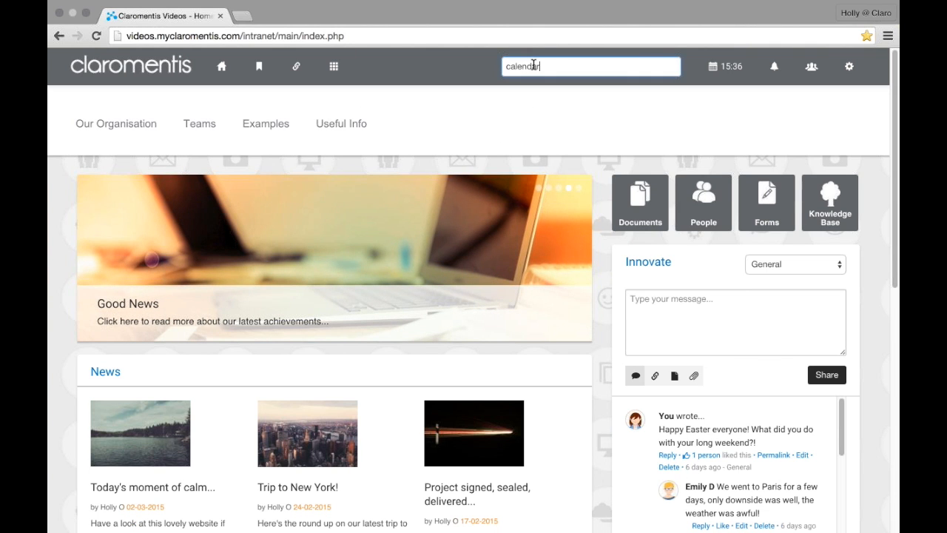
pyautogui.press('Return')
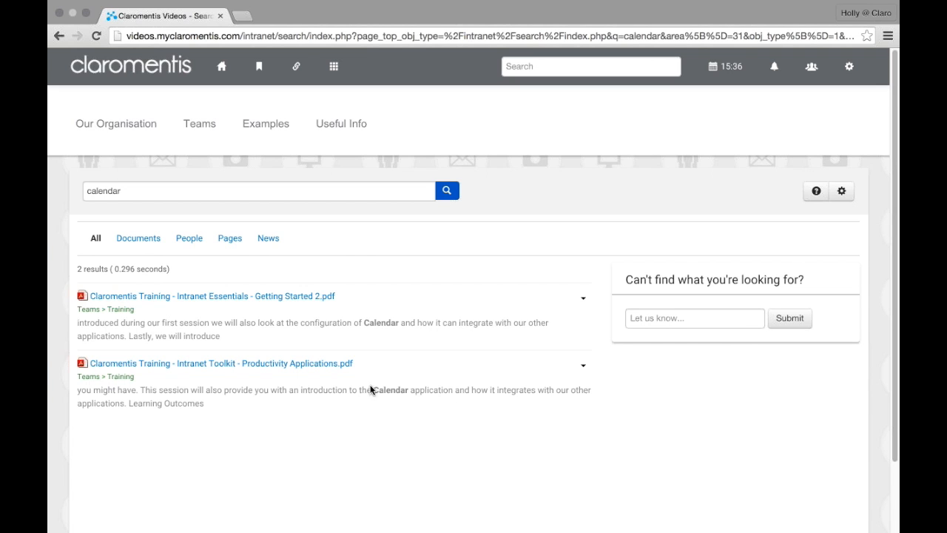
pyautogui.click(131, 245)
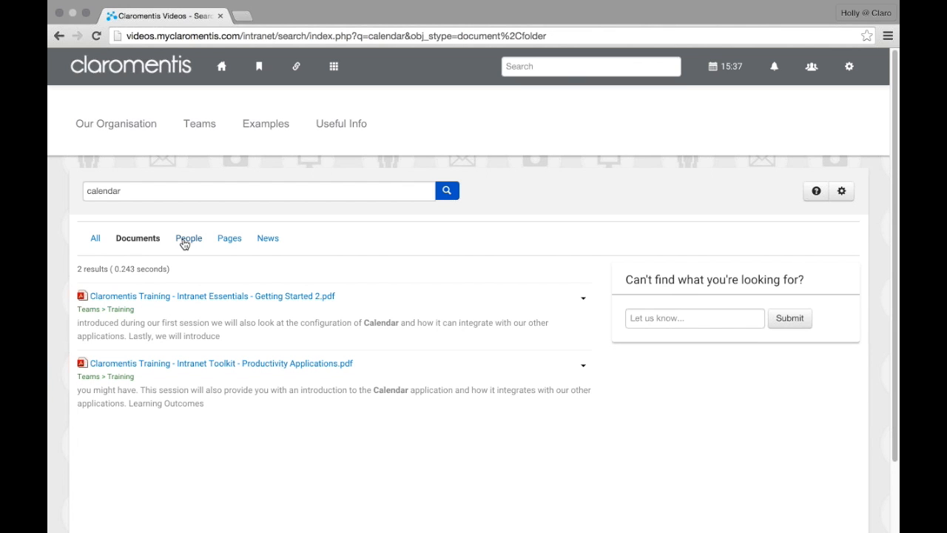
# Step: Filter the "calendar" search results by People, Pages and News in turn, and return to all results
pyautogui.click(185, 244)
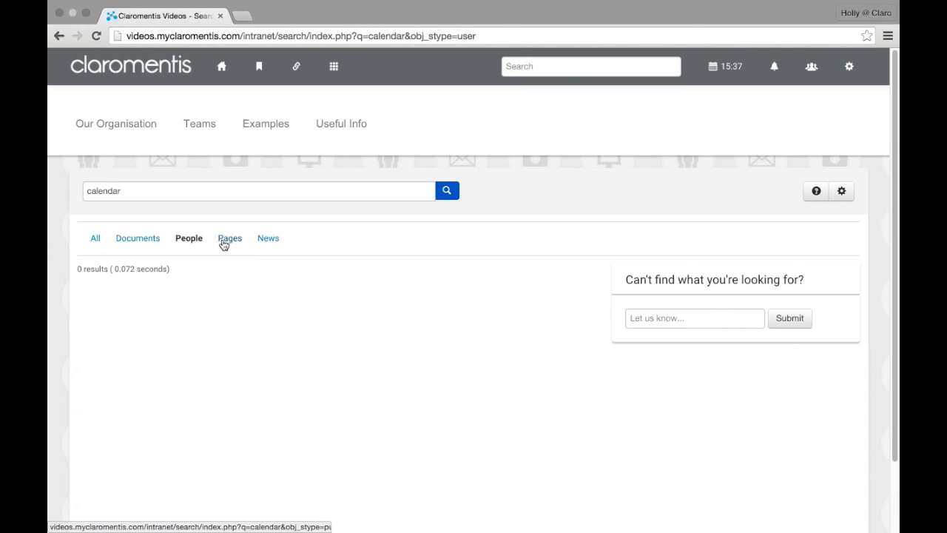
pyautogui.click(224, 244)
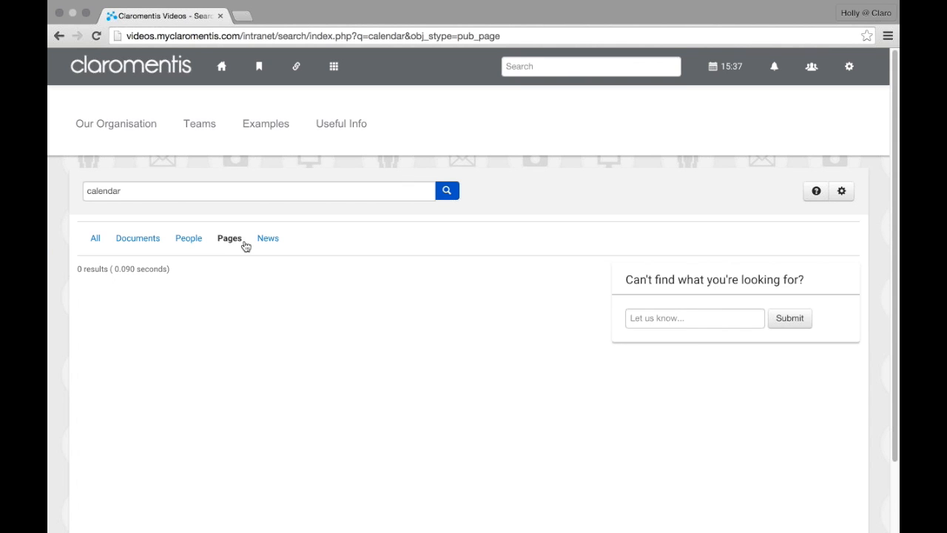
pyautogui.click(267, 244)
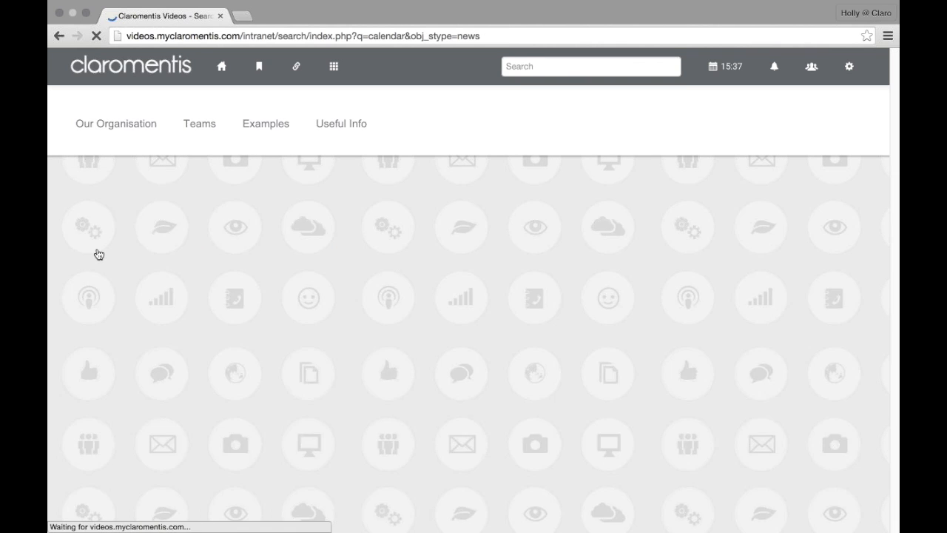
pyautogui.click(95, 244)
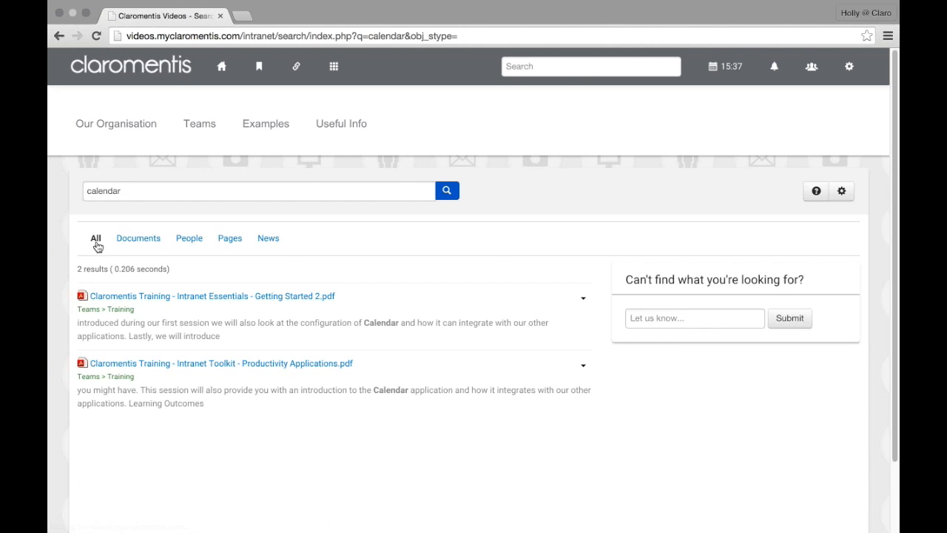
# Step: Search the intranet for a colleague's first name, review the results and open the matching profile
pyautogui.doubleClick(132, 191)
pyautogui.press('BackSpace')
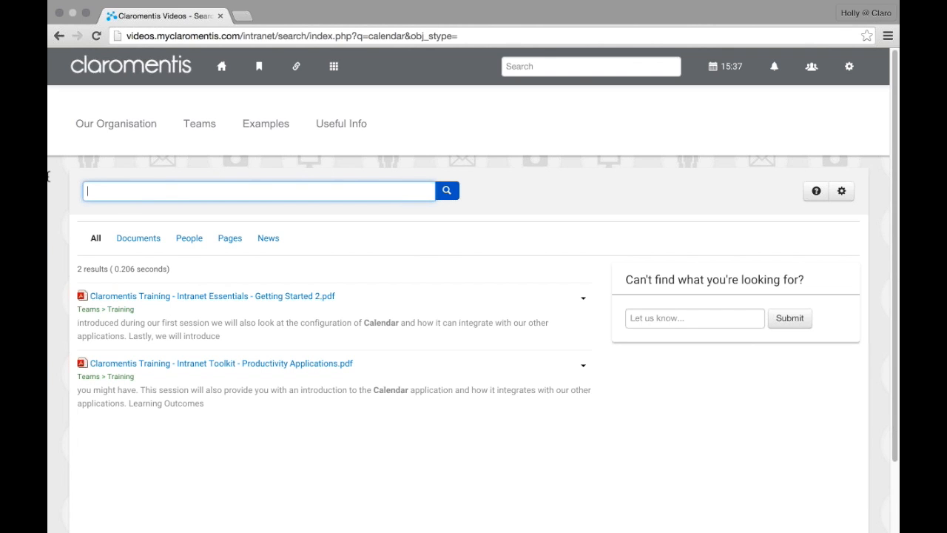
pyautogui.click(526, 71)
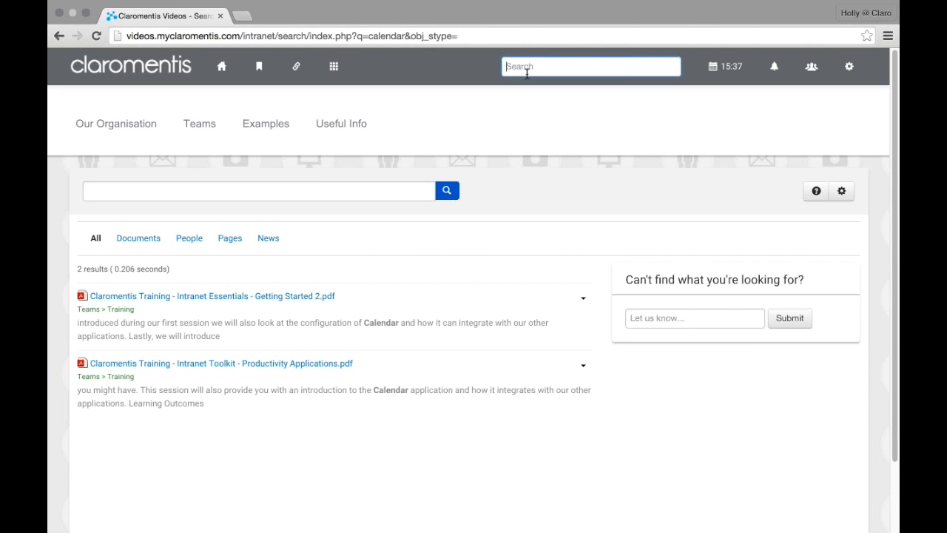
pyautogui.write('holly')
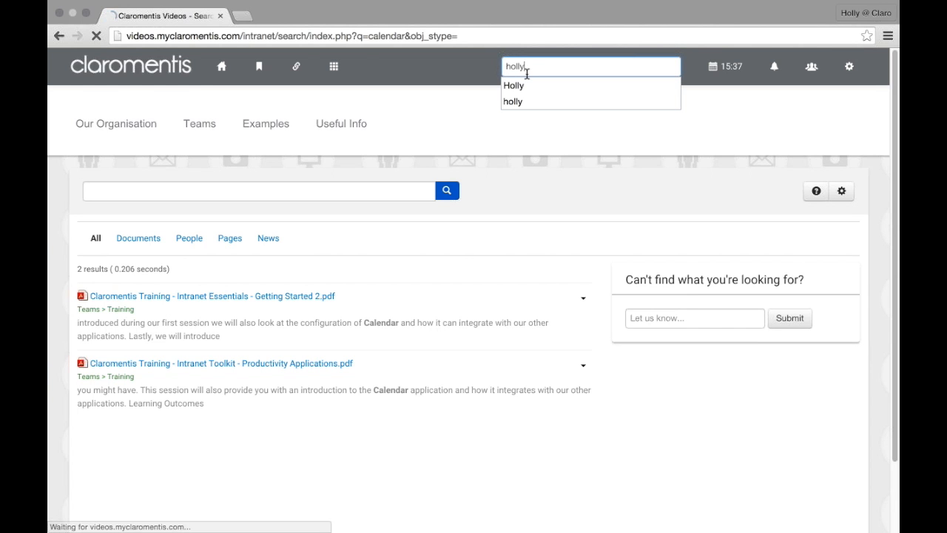
pyautogui.press('Return')
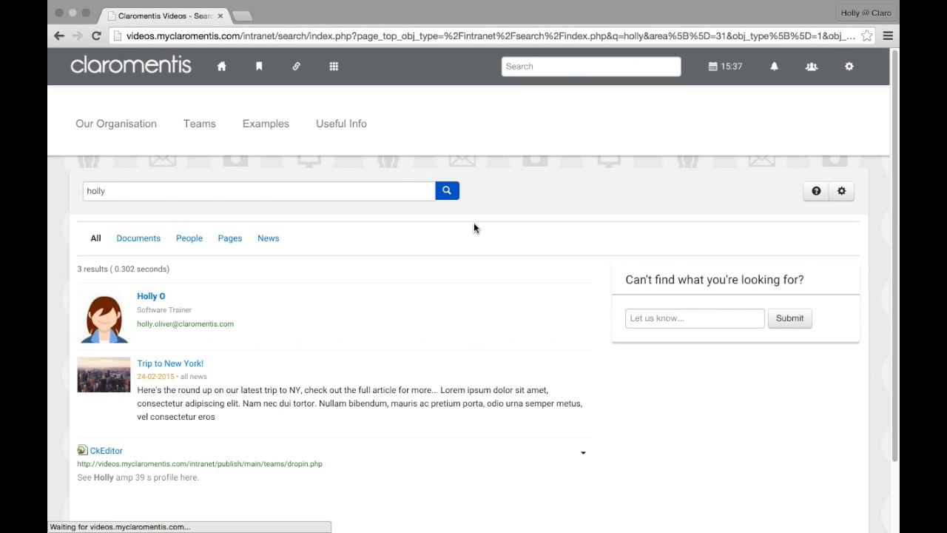
pyautogui.scroll(-2, 199, 296)
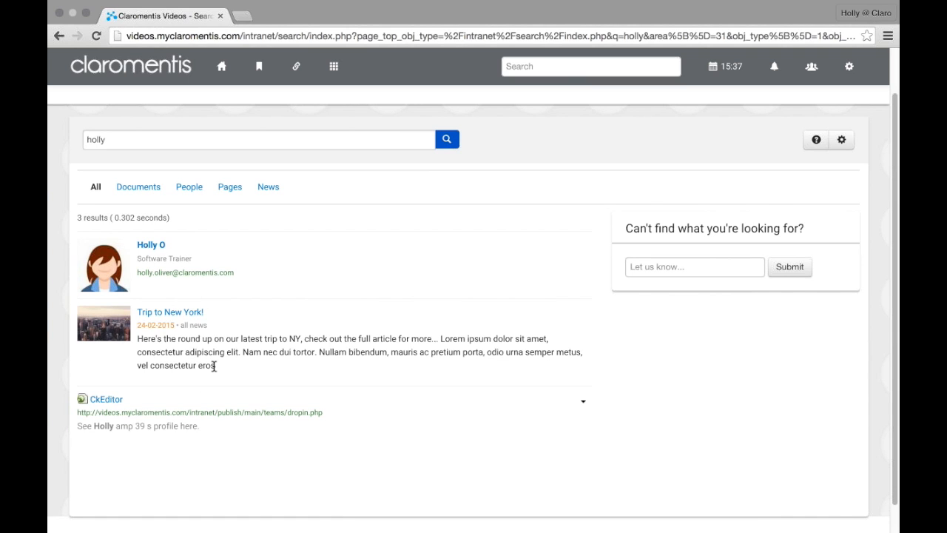
pyautogui.moveTo(215, 364); pyautogui.dragTo(137, 342)
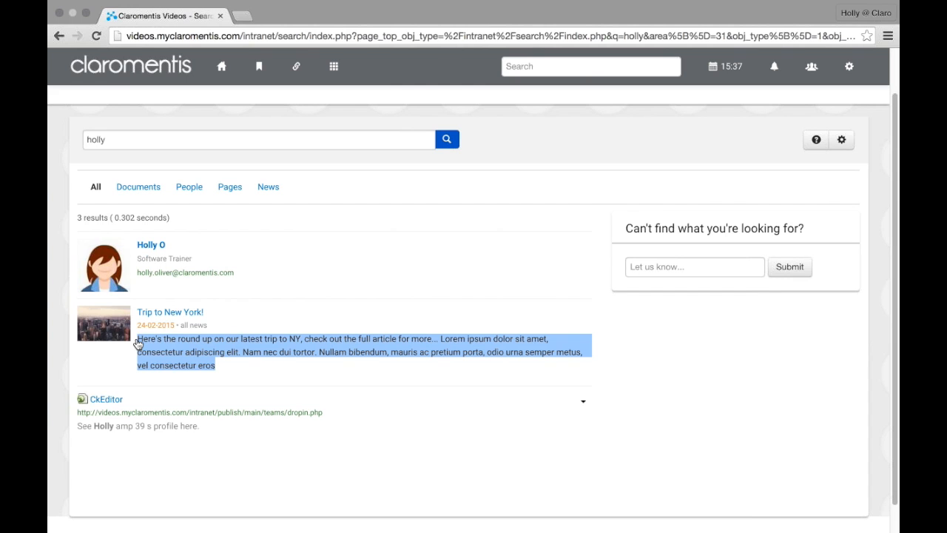
pyautogui.click(149, 248)
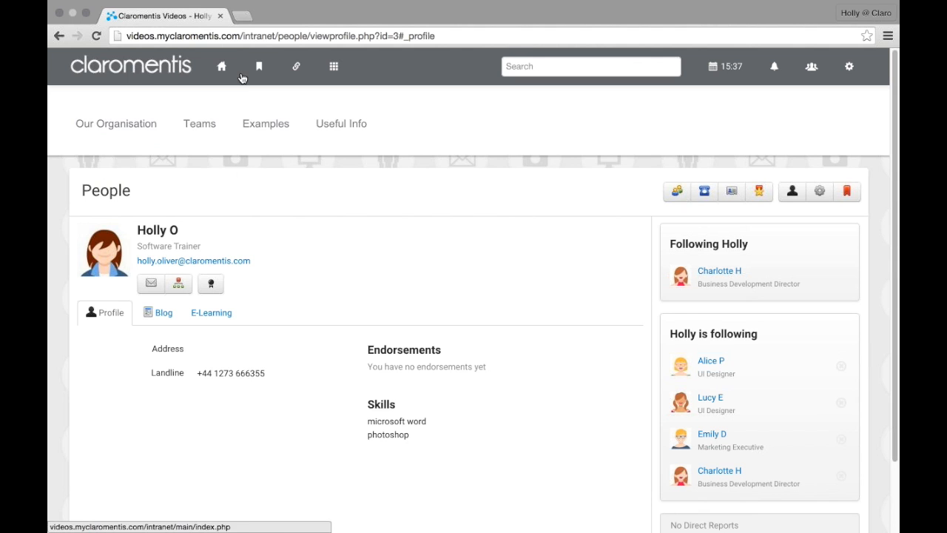
# Step: View the People application's directory from the home page and return to the home page
pyautogui.click(228, 82)
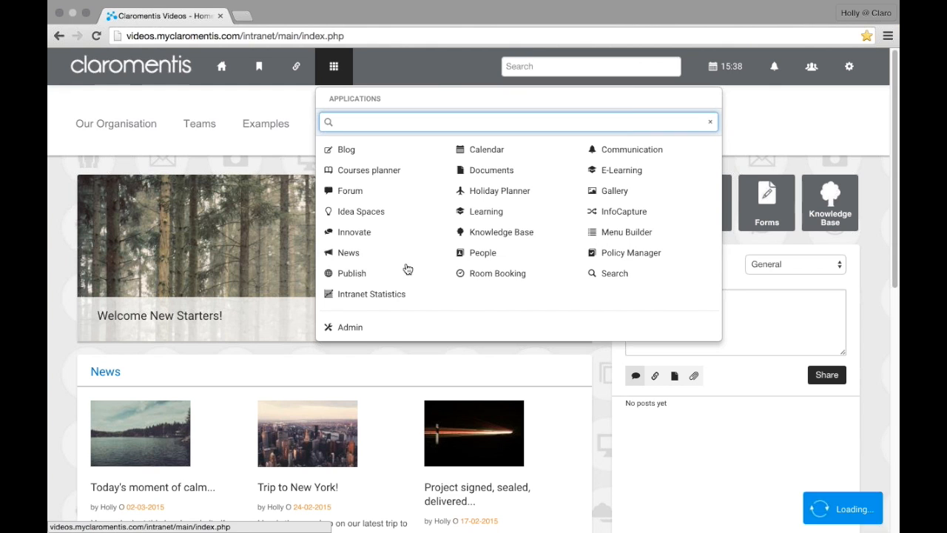
pyautogui.click(462, 256)
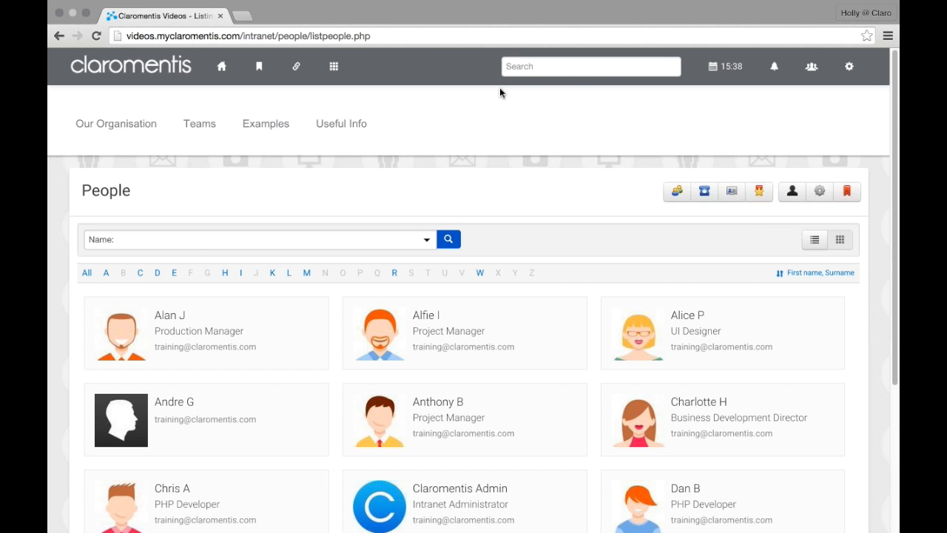
pyautogui.click(530, 67)
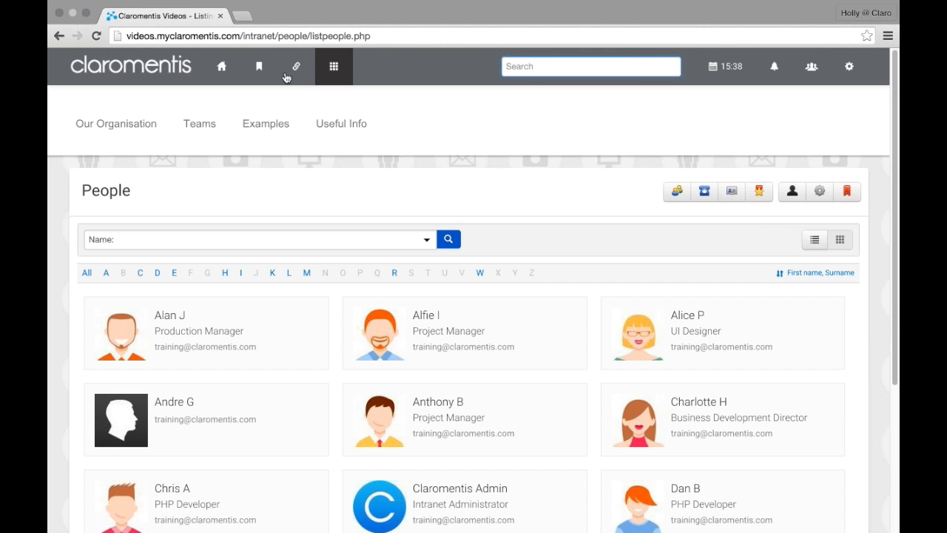
pyautogui.click(227, 80)
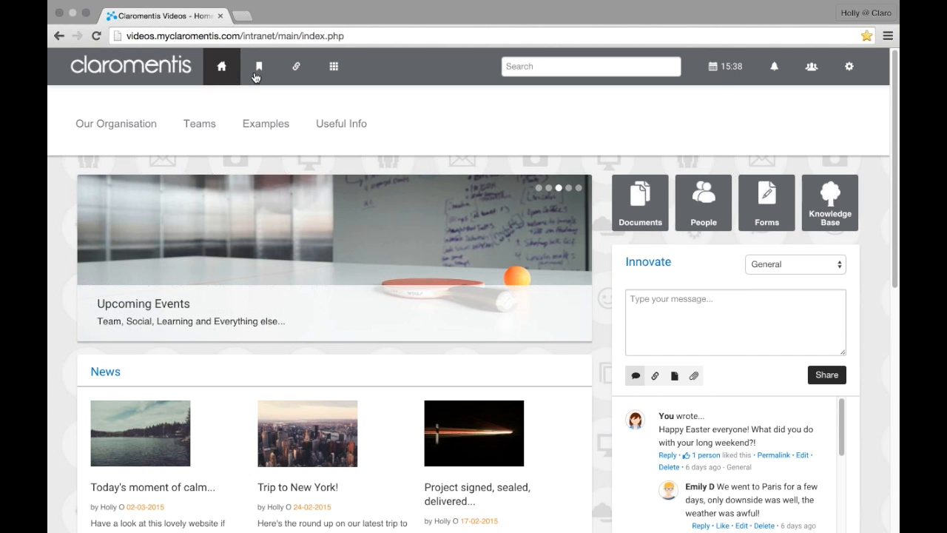
# Step: Open the Search administration, check the search recommendations and go to its Applications settings
pyautogui.click(349, 73)
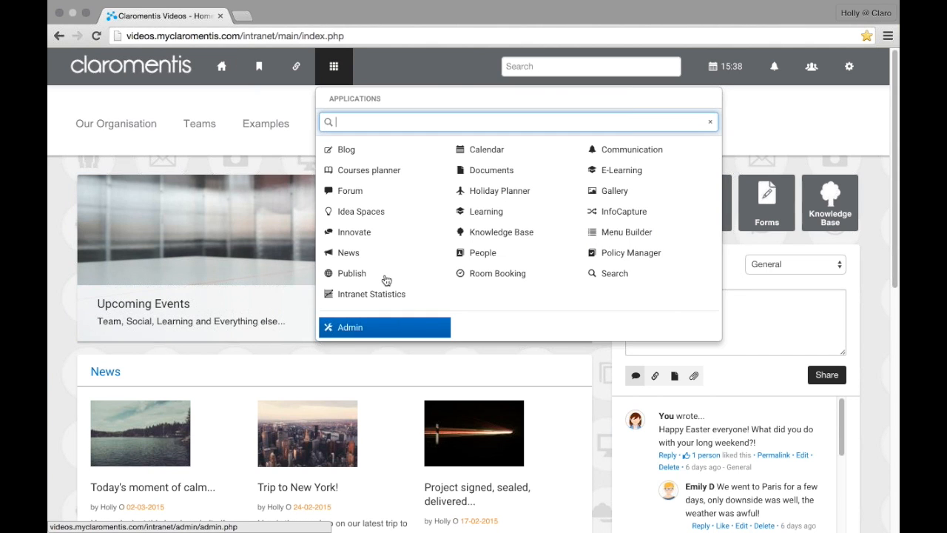
pyautogui.click(403, 333)
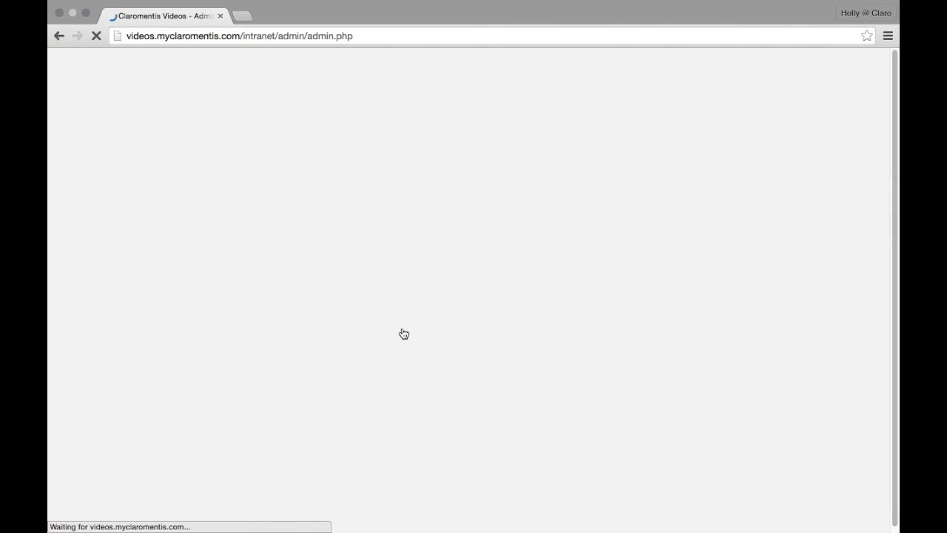
pyautogui.scroll(-5, 403, 333)
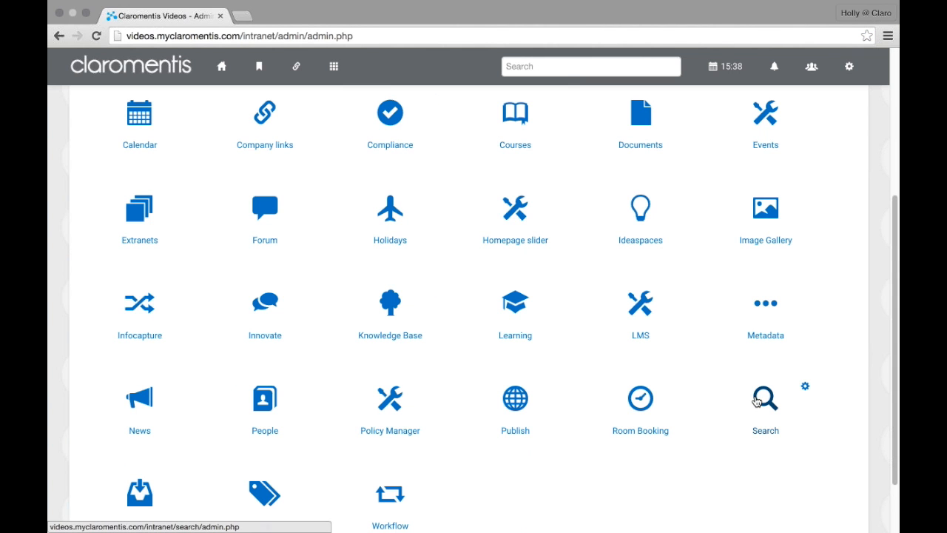
pyautogui.click(756, 400)
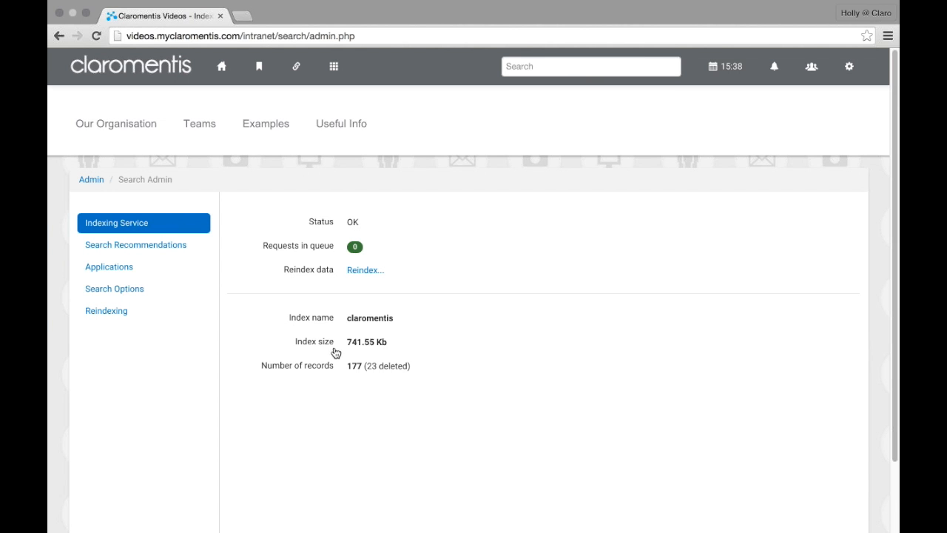
pyautogui.click(125, 251)
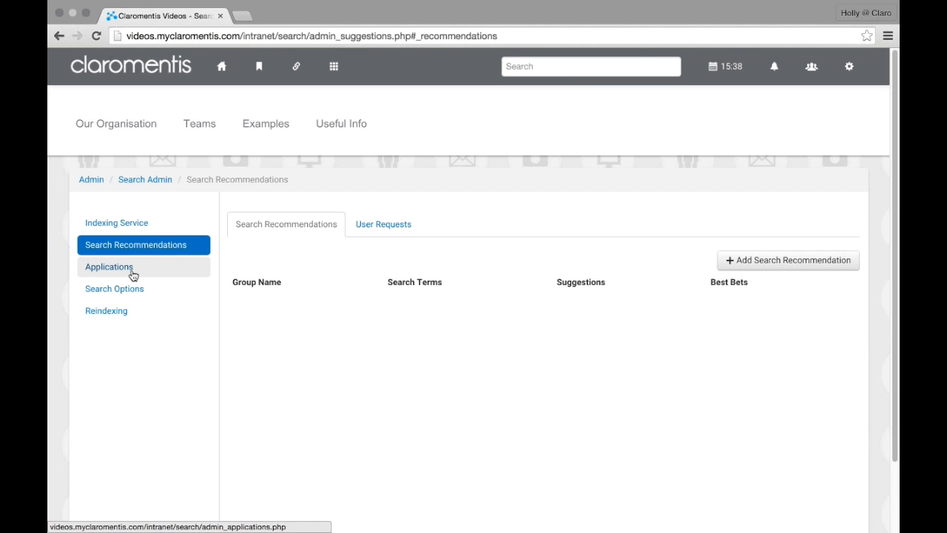
pyautogui.click(132, 272)
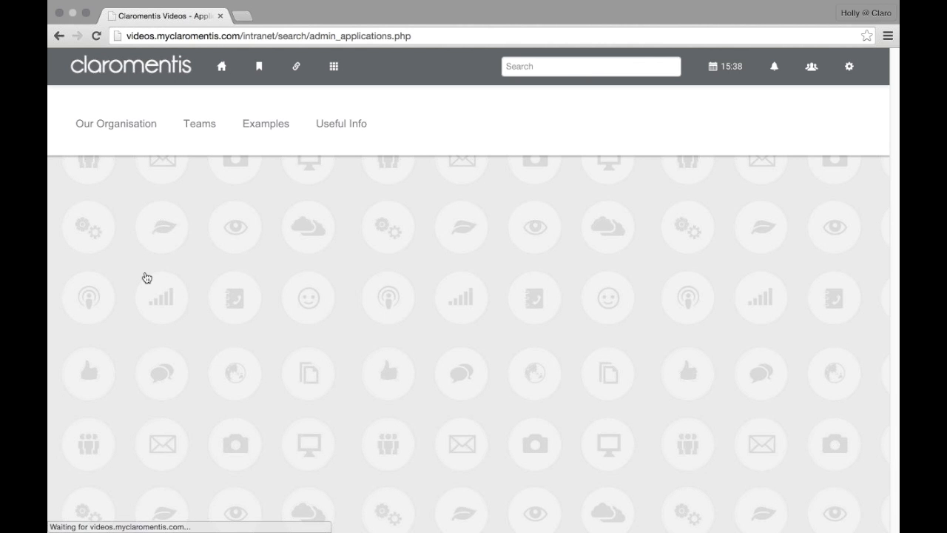
# Step: Add the Blog and Infocapture applications to the intranet search
pyautogui.scroll(-1, 296, 377)
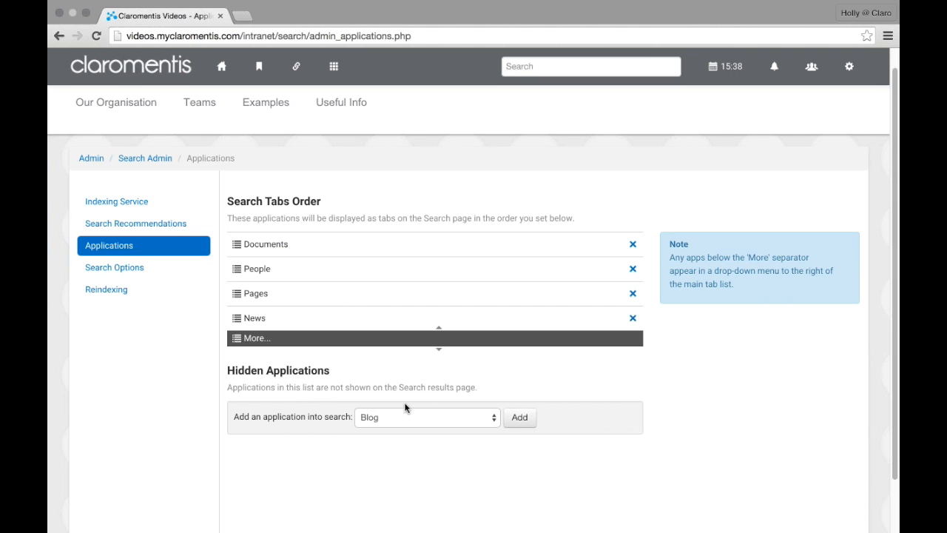
pyautogui.click(426, 414)
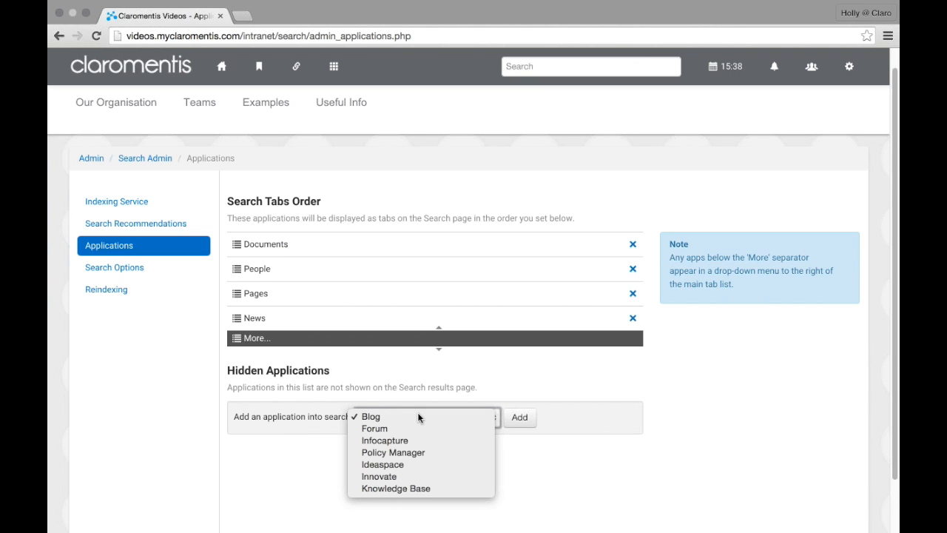
pyautogui.click(545, 434)
pyautogui.click(522, 425)
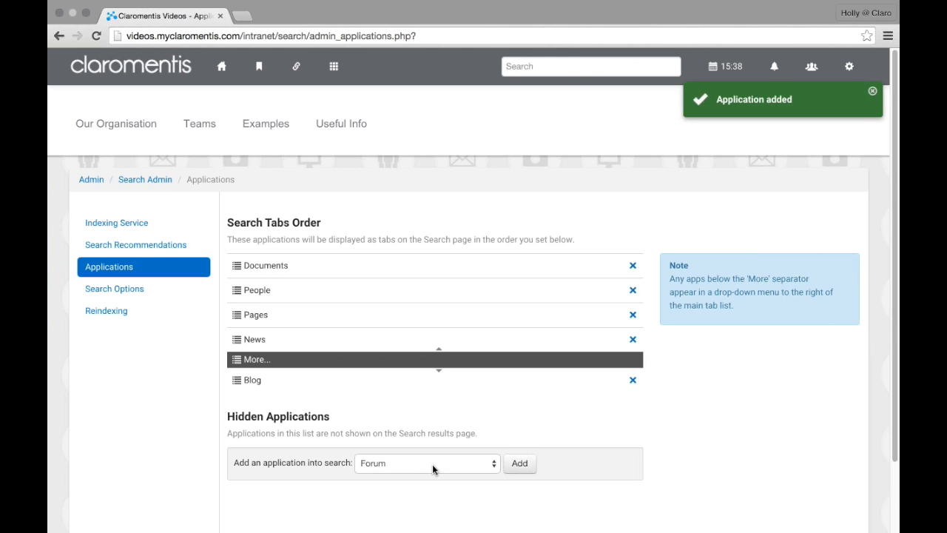
pyautogui.click(432, 465)
pyautogui.click(491, 473)
pyautogui.click(509, 469)
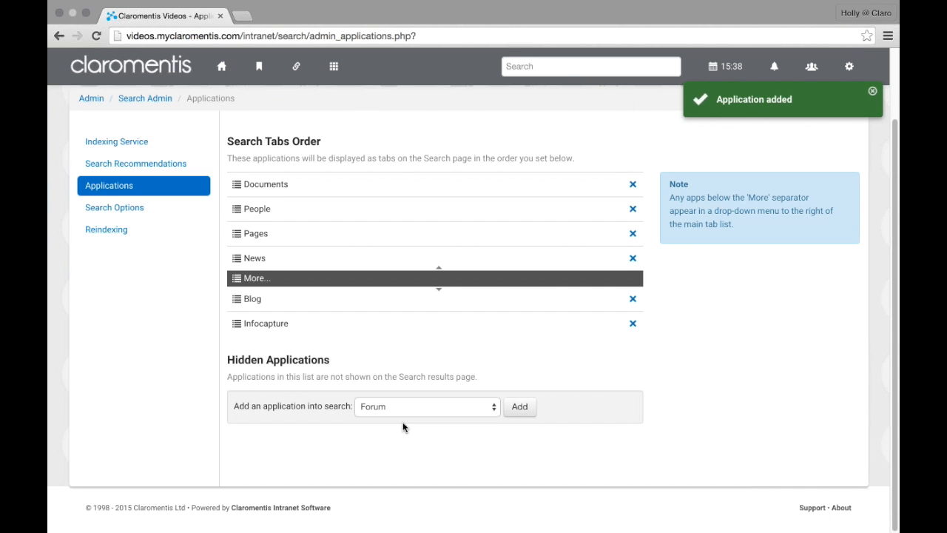
# Step: Add the Policy Manager and Innovate applications to the intranet search
pyautogui.click(403, 413)
pyautogui.click(413, 417)
pyautogui.click(518, 416)
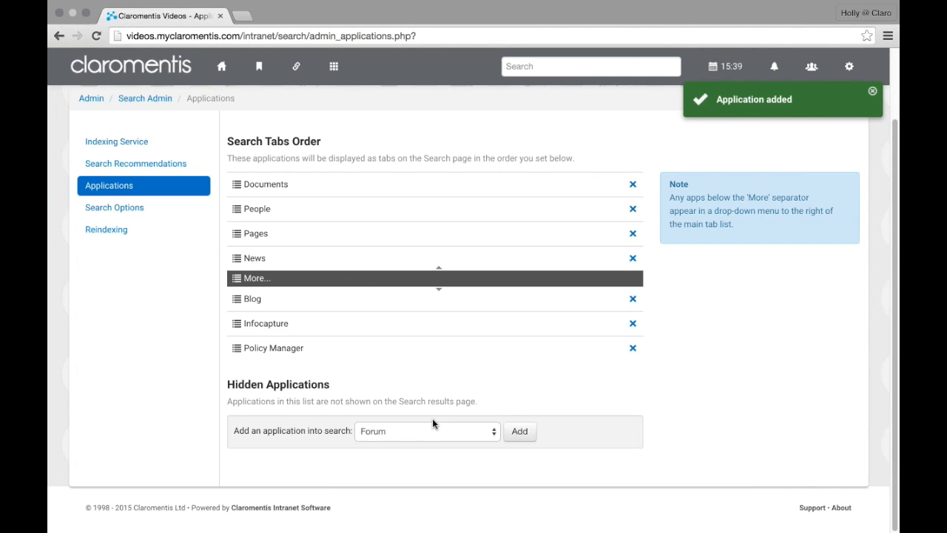
pyautogui.click(433, 423)
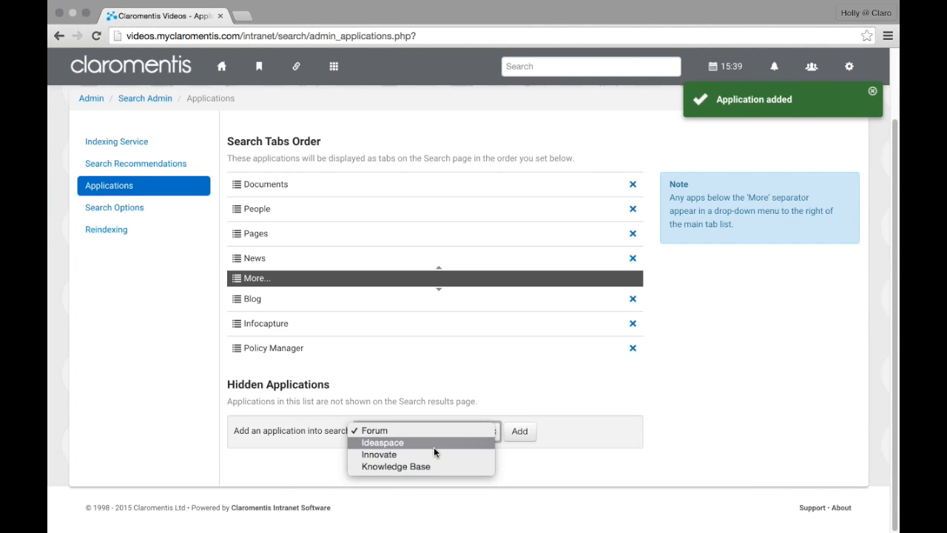
pyautogui.click(432, 453)
pyautogui.click(500, 436)
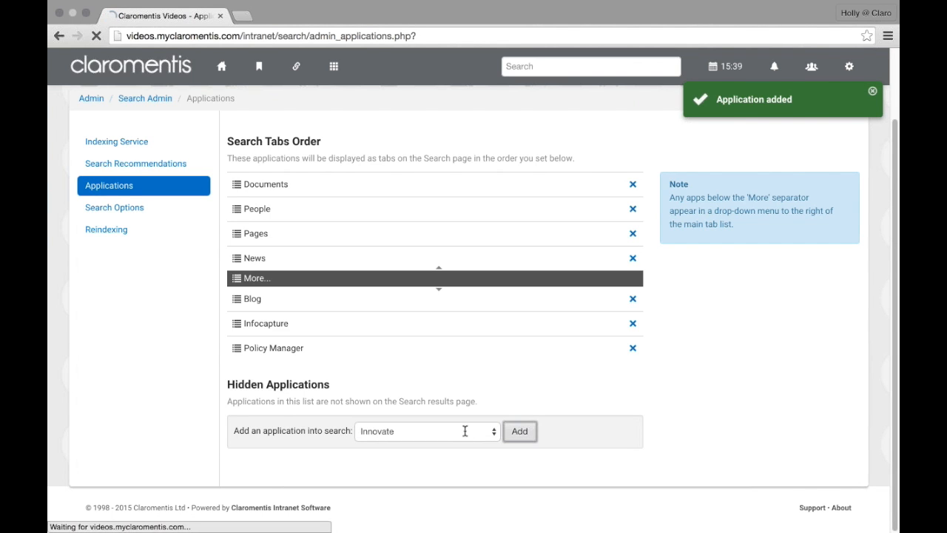
# Step: Move the More... separator below Innovate in the search tabs order
pyautogui.scroll(-1, 272, 393)
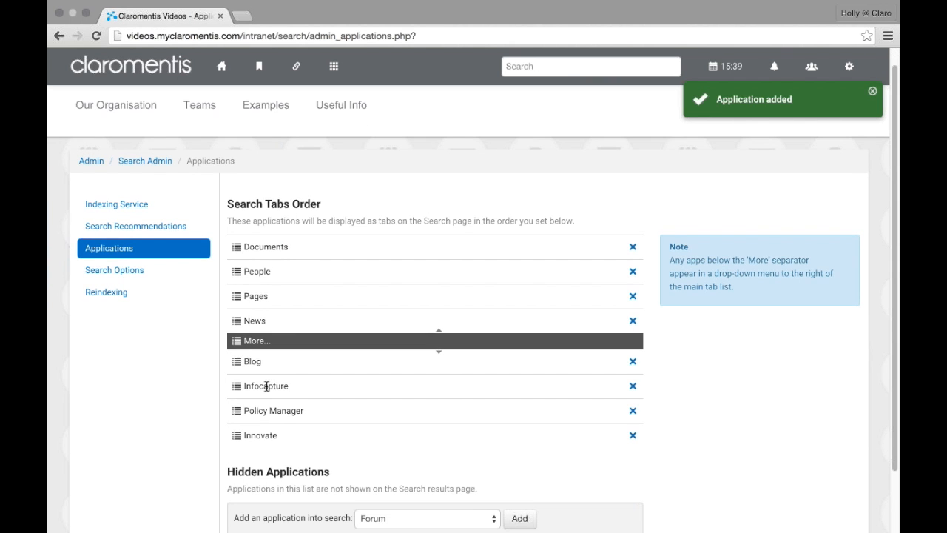
pyautogui.moveTo(397, 341); pyautogui.dragTo(396, 447)
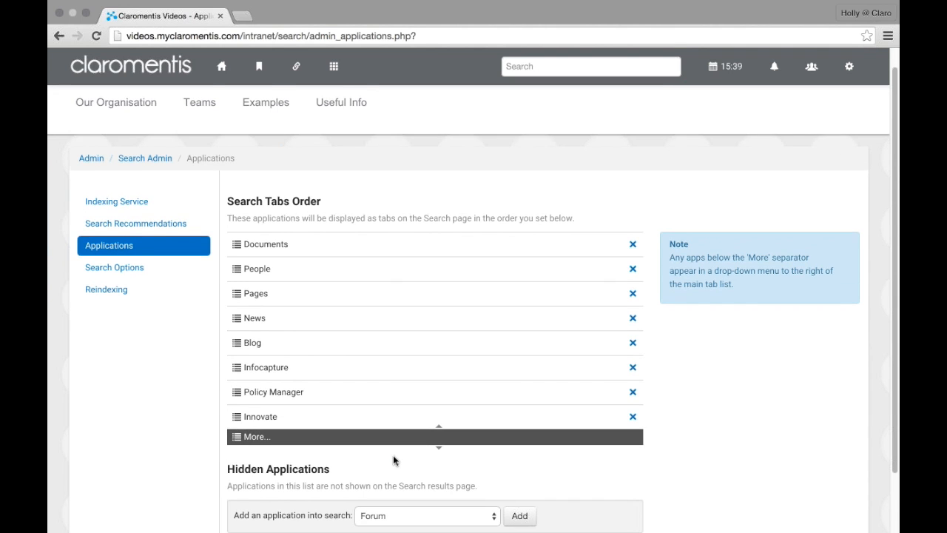
# Step: Add the Forum and Ideaspace applications to the intranet search
pyautogui.scroll(-3, 393, 454)
pyautogui.click(393, 460)
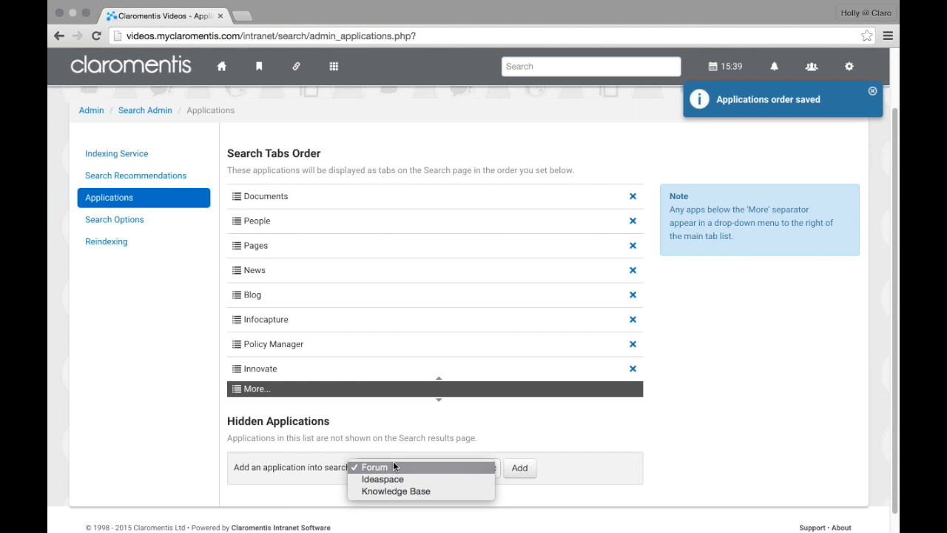
pyautogui.click(435, 468)
pyautogui.click(519, 468)
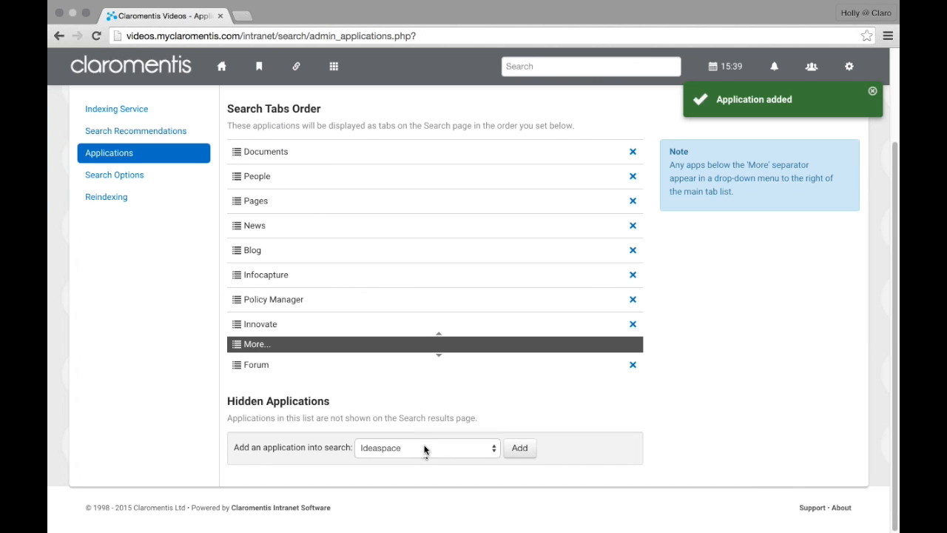
pyautogui.click(423, 449)
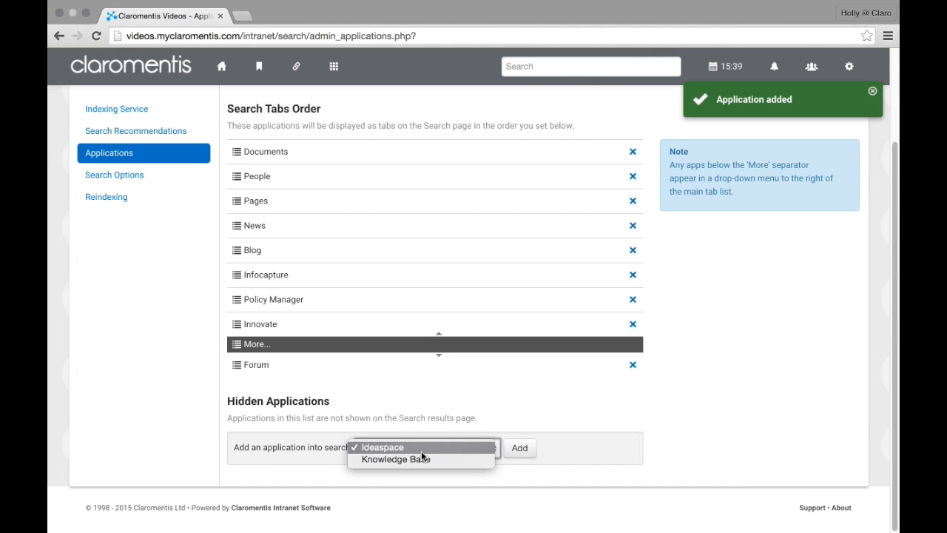
pyautogui.click(422, 447)
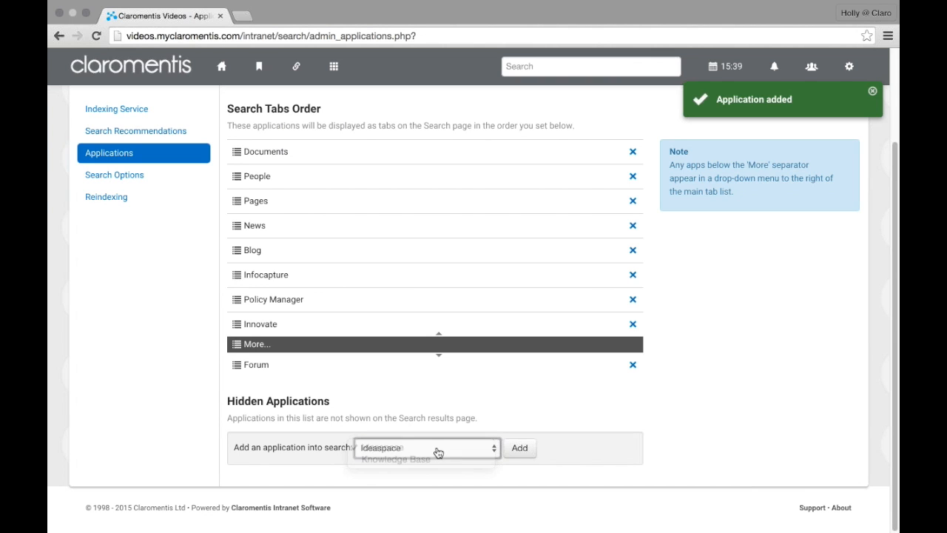
pyautogui.click(518, 447)
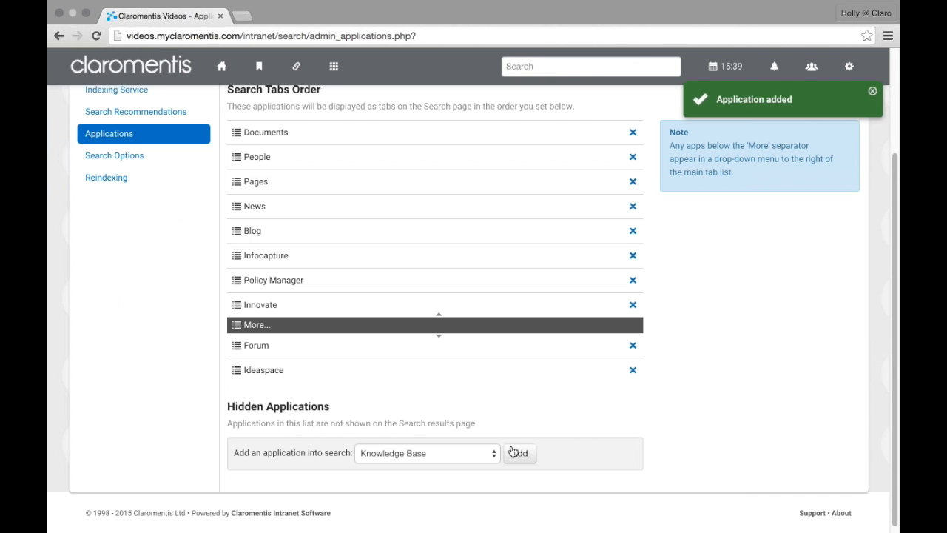
# Step: Add the Knowledge Base application to the intranet search
pyautogui.click(458, 447)
pyautogui.click(495, 449)
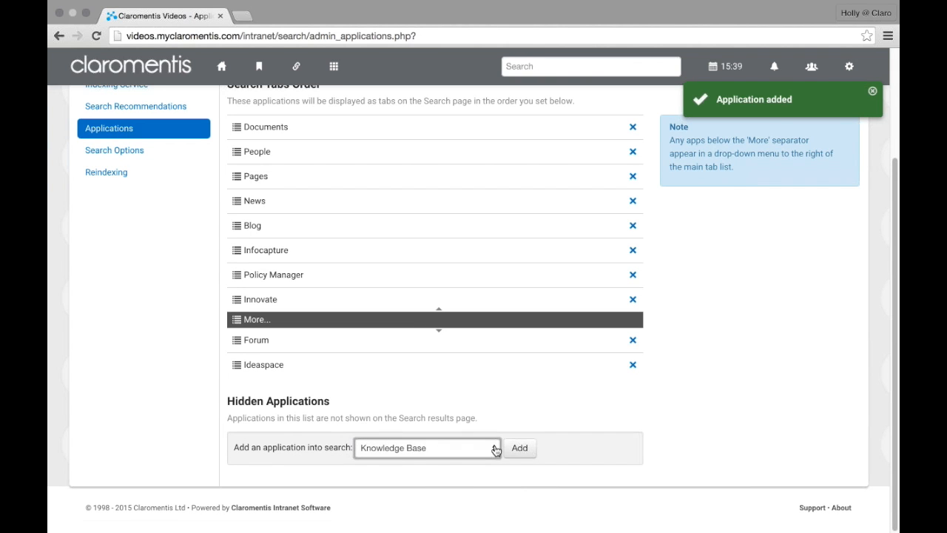
pyautogui.click(496, 449)
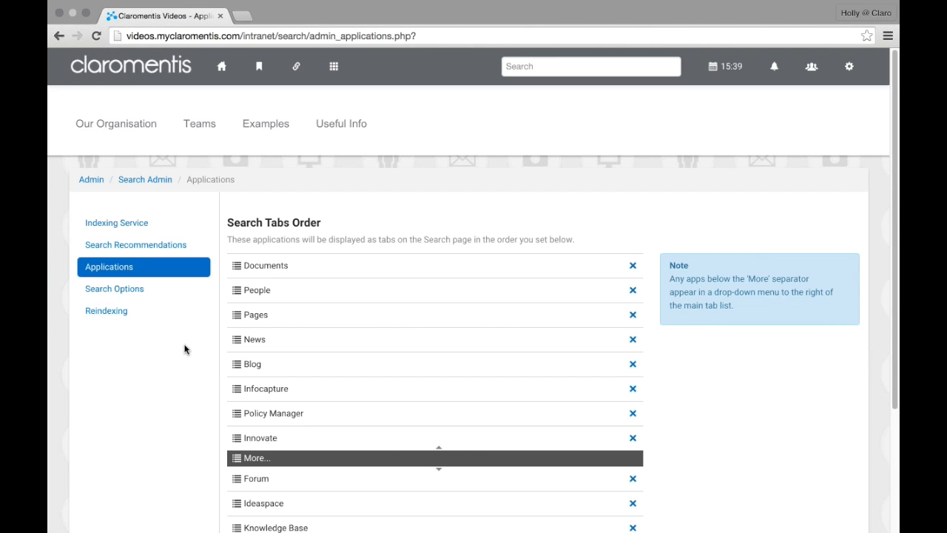
# Step: Review the Search Options and Reindexing pages in Search Admin
pyautogui.click(139, 296)
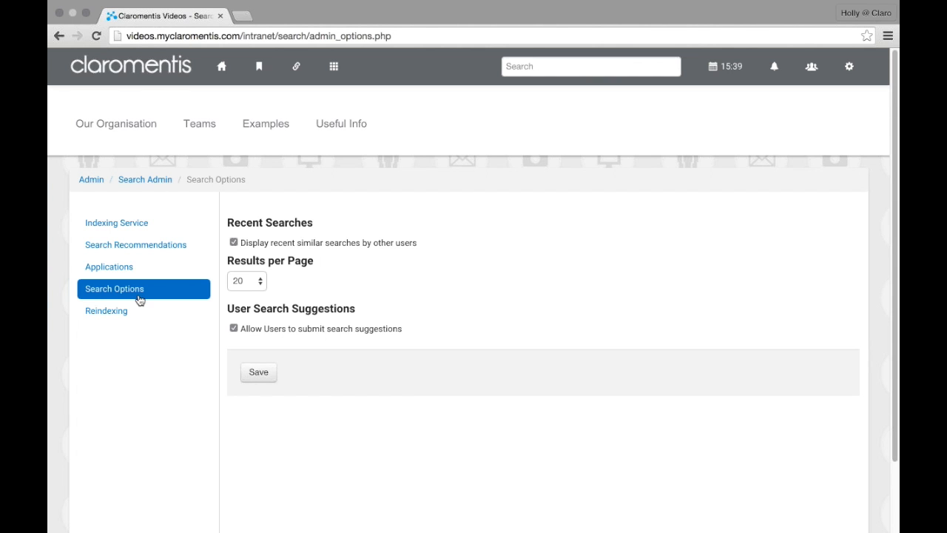
pyautogui.click(139, 313)
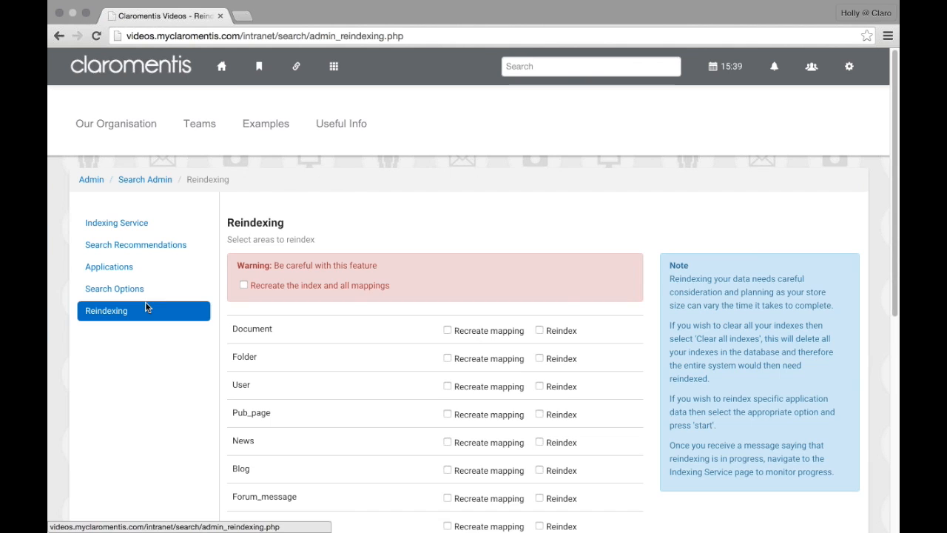
# Step: Search the intranet from the homepage for the software trainer's first name and look through the results across all applications
pyautogui.click(220, 68)
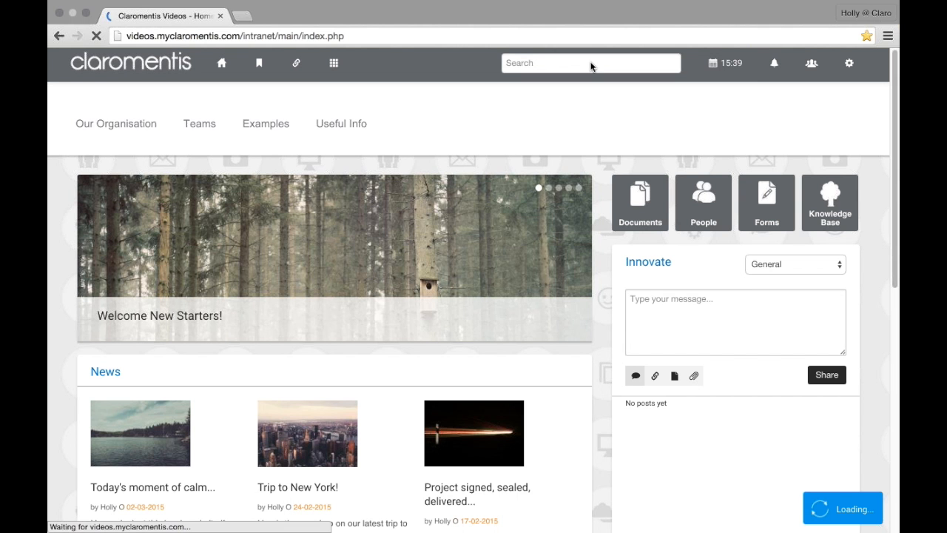
pyautogui.click(590, 66)
pyautogui.write('Holly')
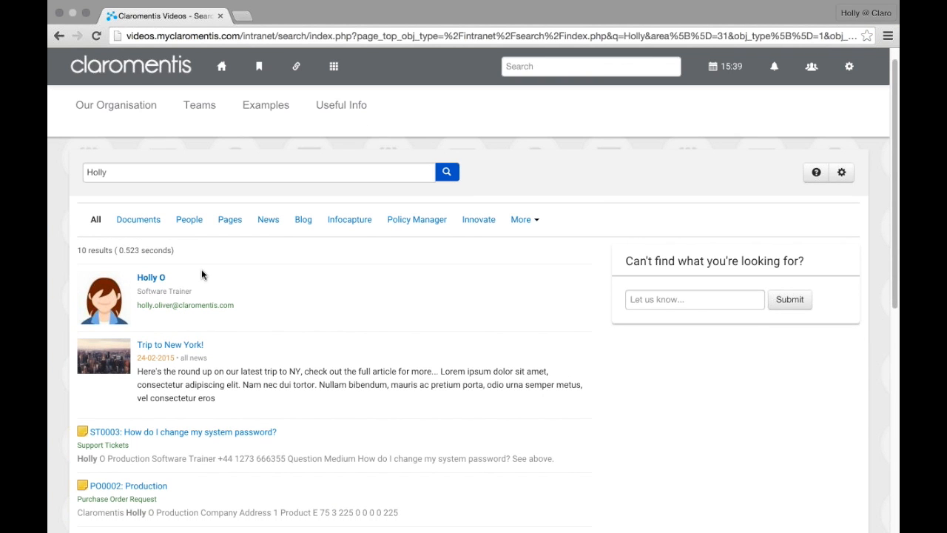
pyautogui.scroll(-2, 192, 265)
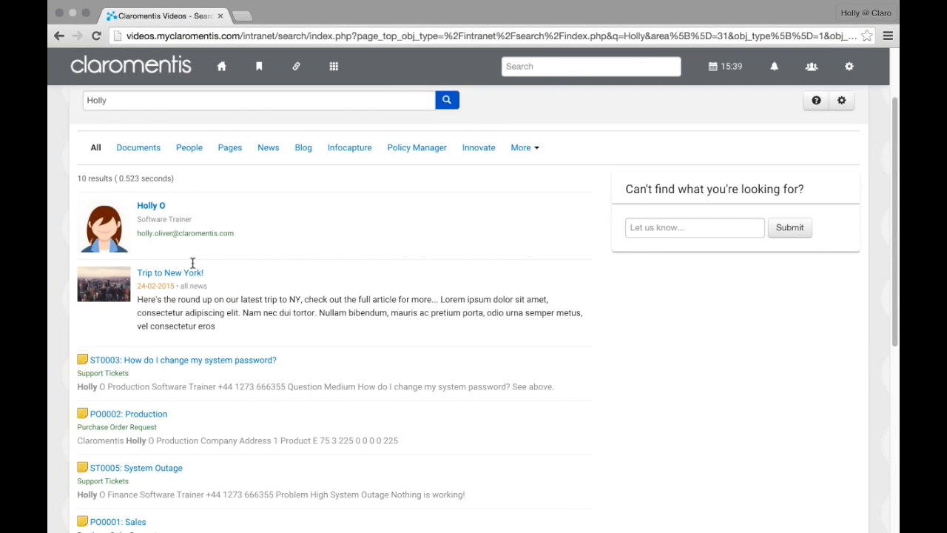
pyautogui.scroll(-1, 193, 263)
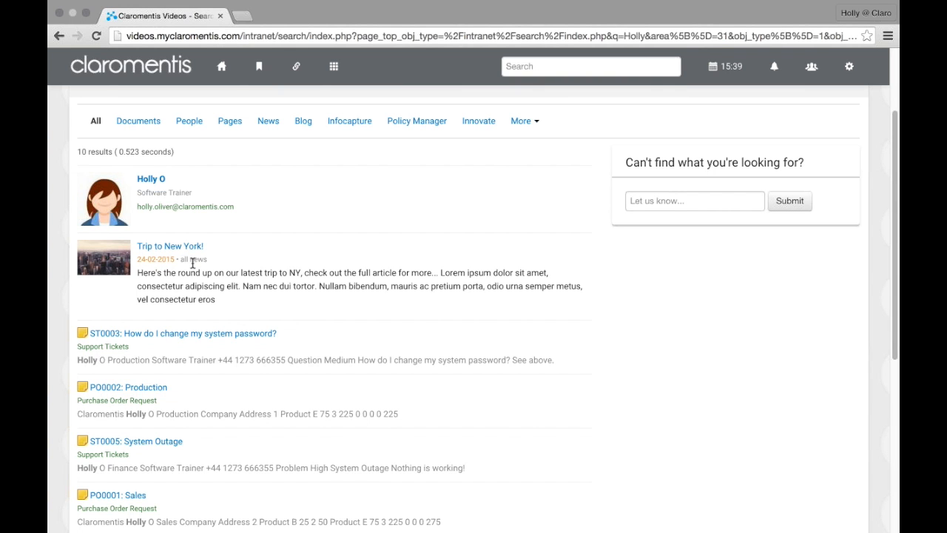
pyautogui.scroll(-2, 186, 369)
pyautogui.scroll(-1, 185, 369)
pyautogui.scroll(6, 181, 311)
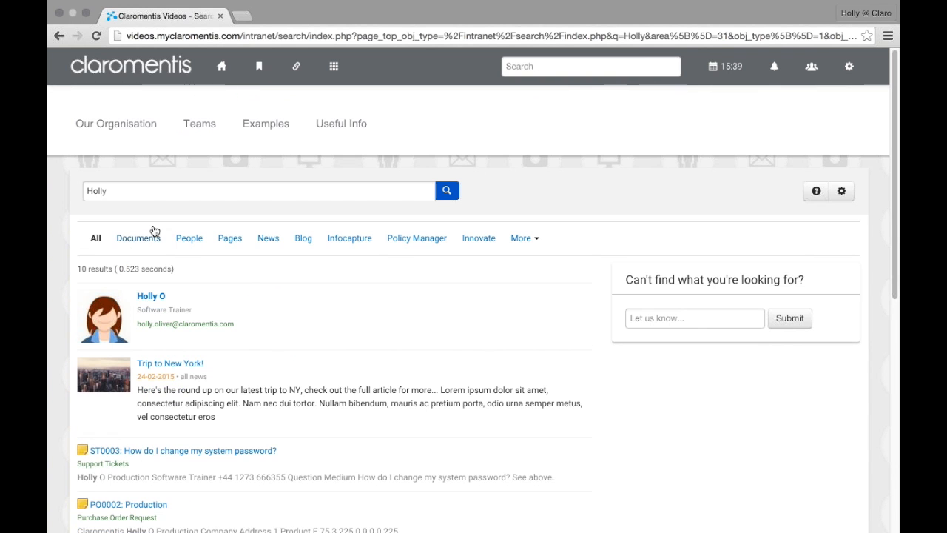
# Step: Filter the search results by Documents, Infocapture and Blog, return to all results and clear the search term
pyautogui.click(176, 239)
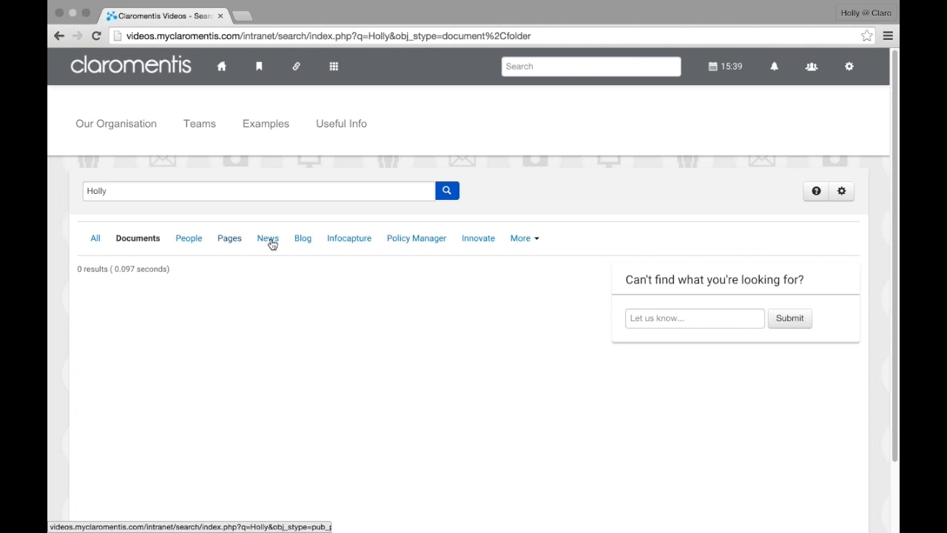
pyautogui.click(361, 244)
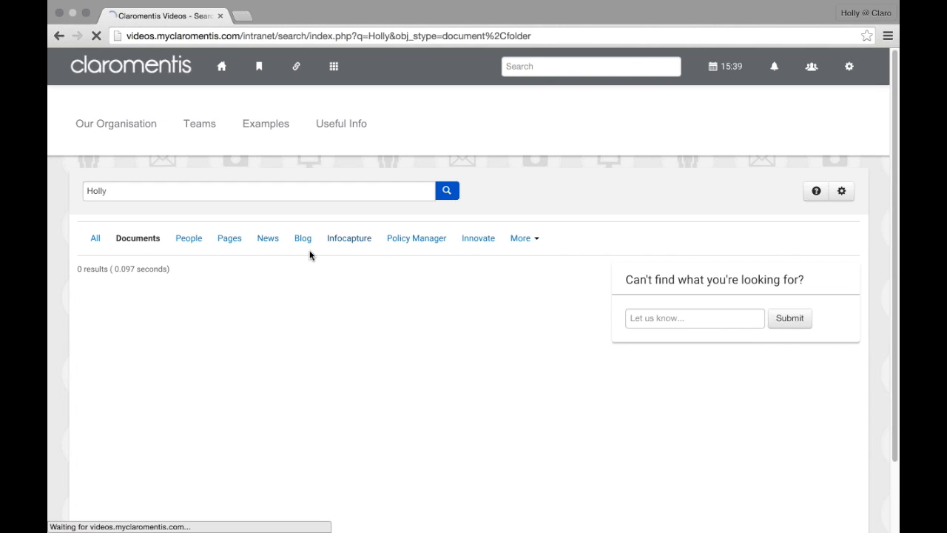
pyautogui.scroll(-5, 320, 307)
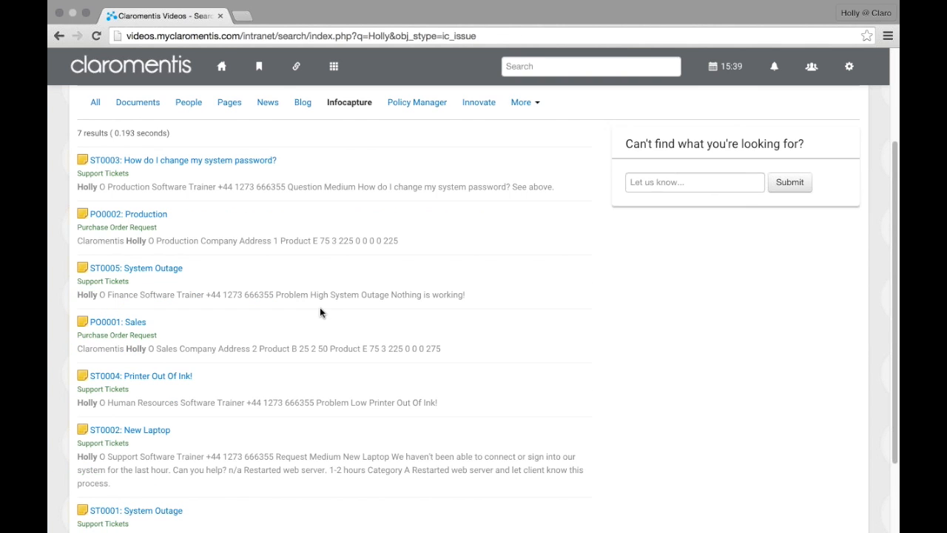
pyautogui.scroll(5, 319, 307)
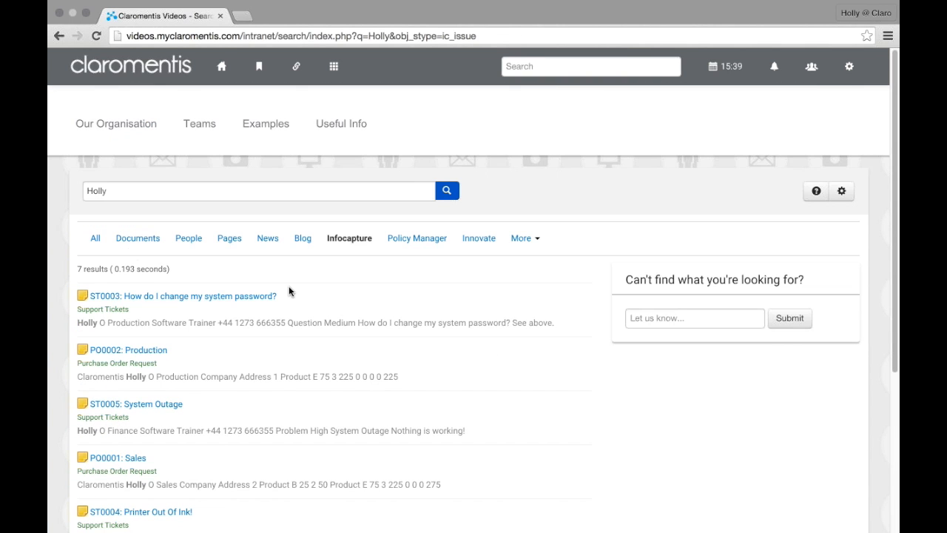
pyautogui.click(299, 239)
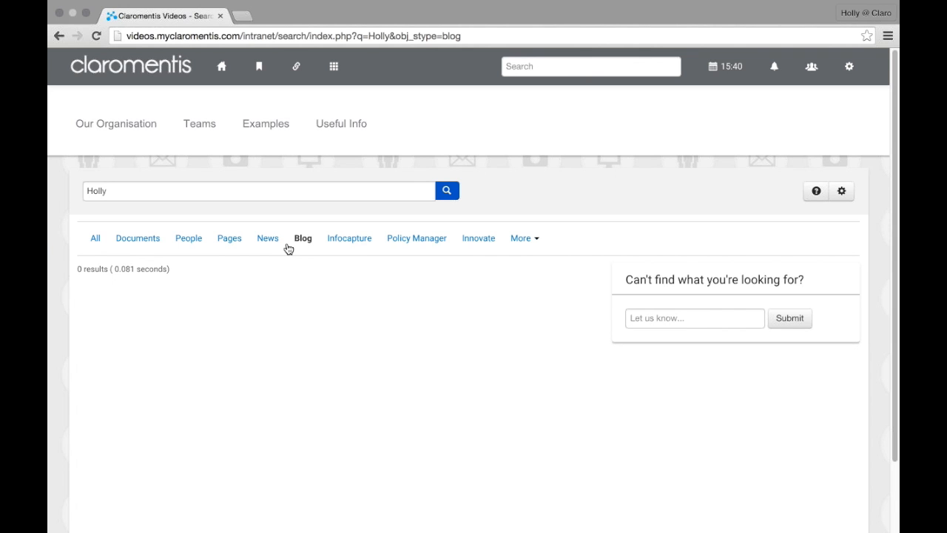
pyautogui.click(105, 250)
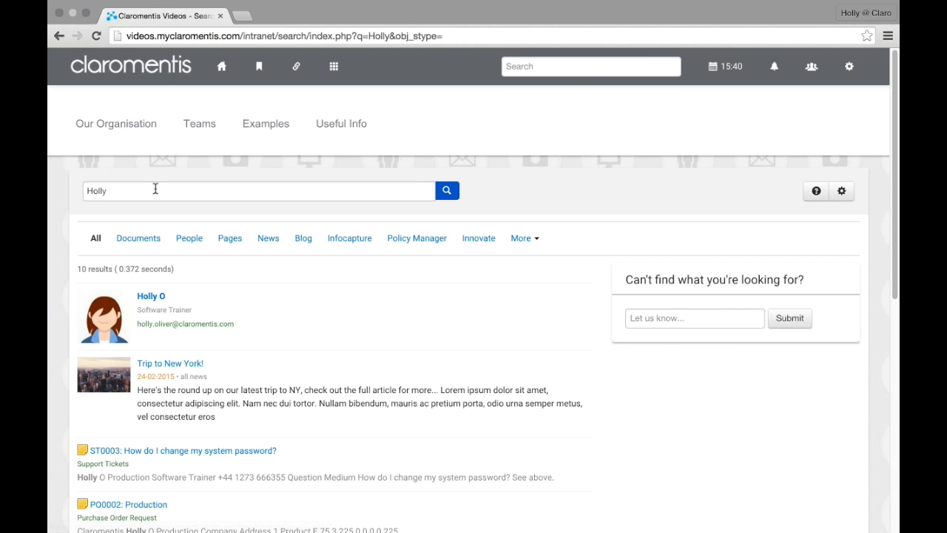
pyautogui.press('BackSpace')
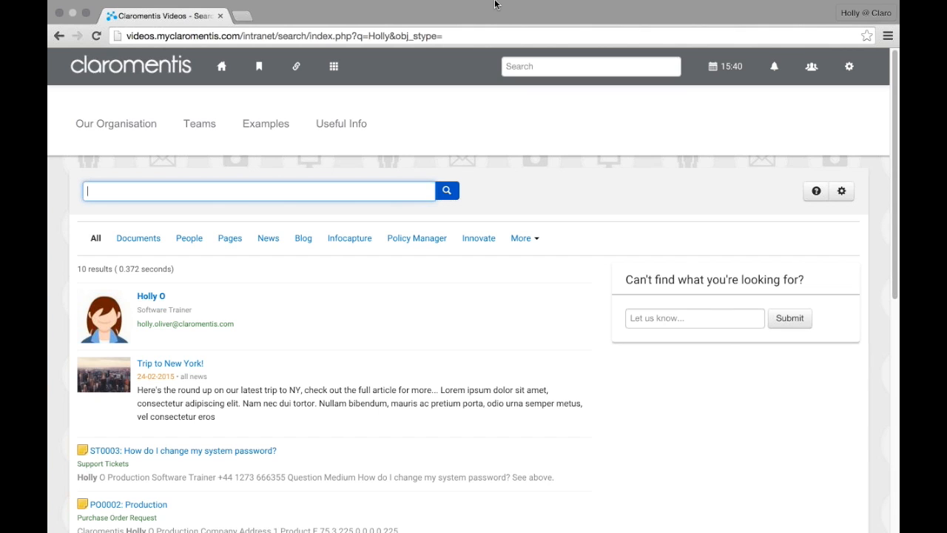
pyautogui.click(538, 66)
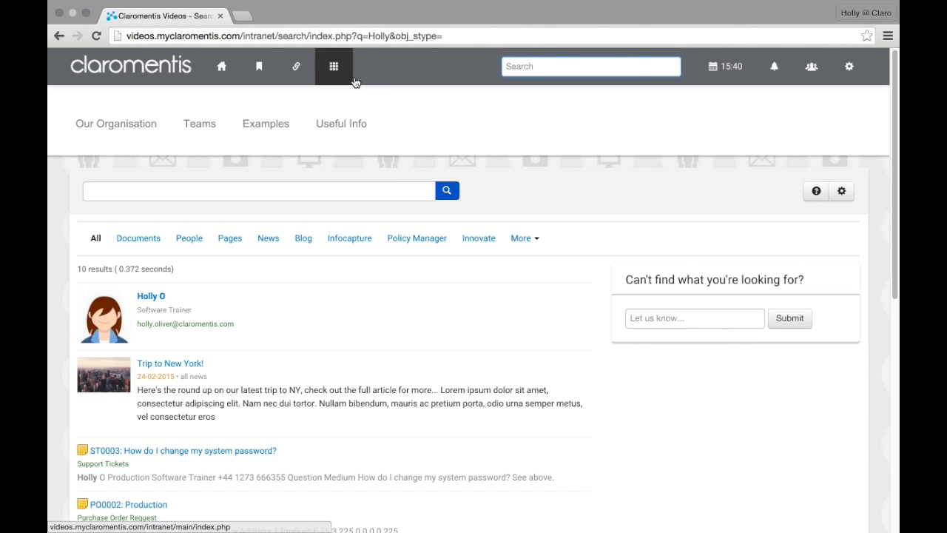
# Step: View the profile of the person shown online from the homepage, and return to the homepage
pyautogui.click(215, 65)
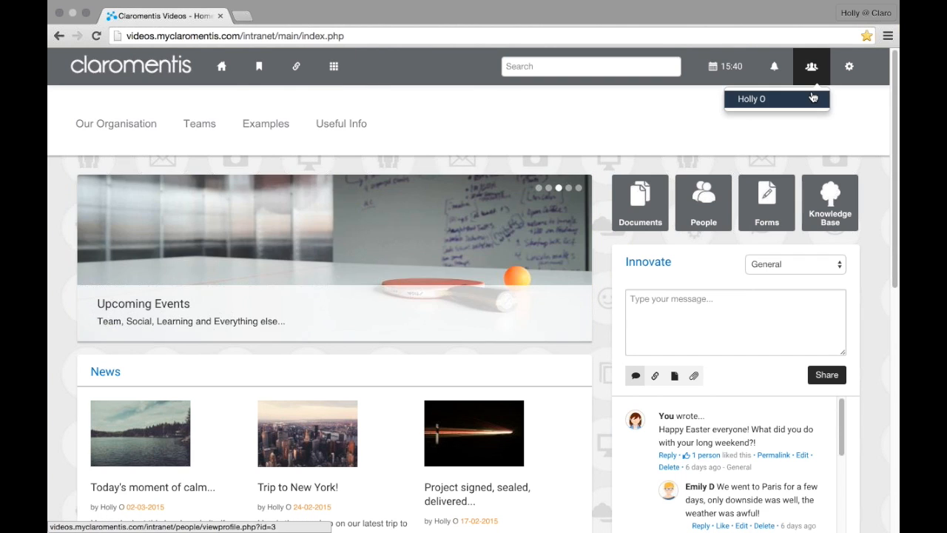
pyautogui.click(811, 95)
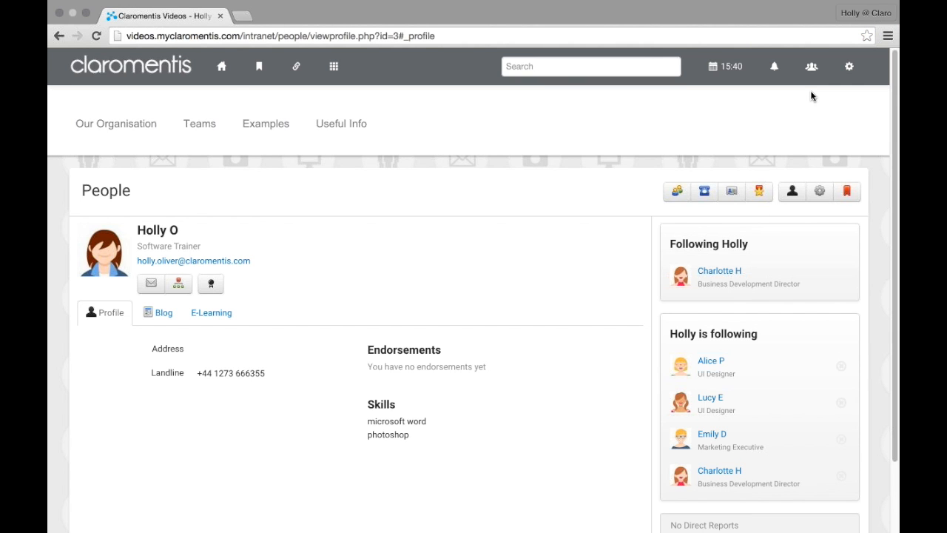
pyautogui.click(231, 74)
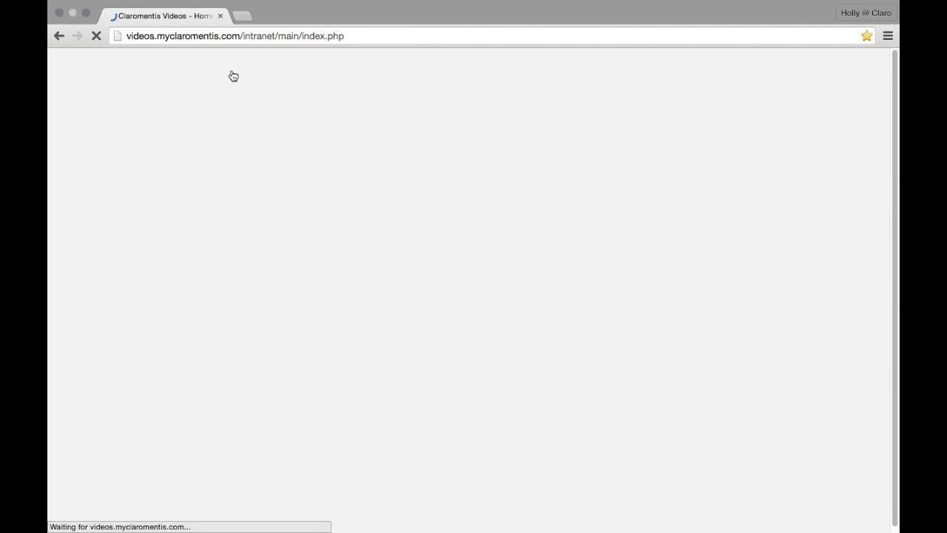
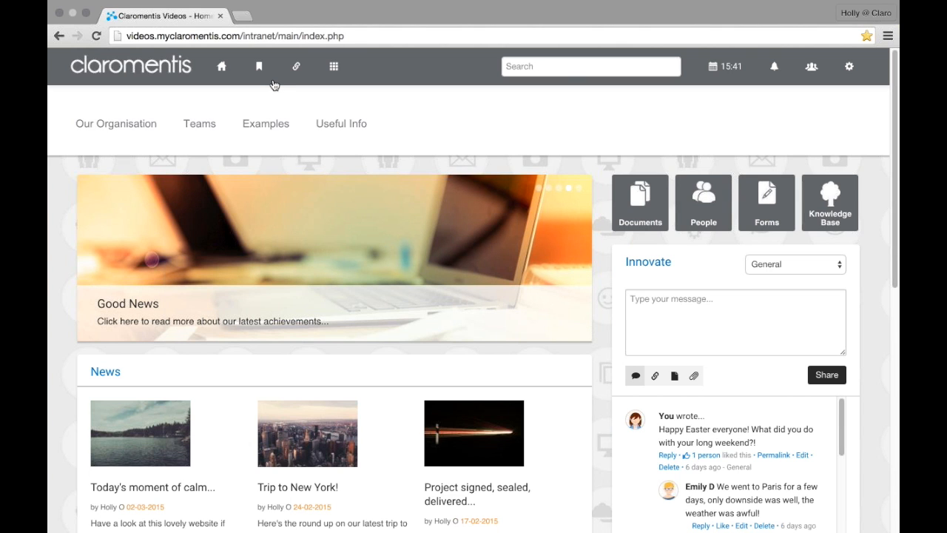
# Step: Search the intranet for the Business Development Director's first name and open her people profile at the endorsements
pyautogui.click(613, 73)
pyautogui.write('charlott')
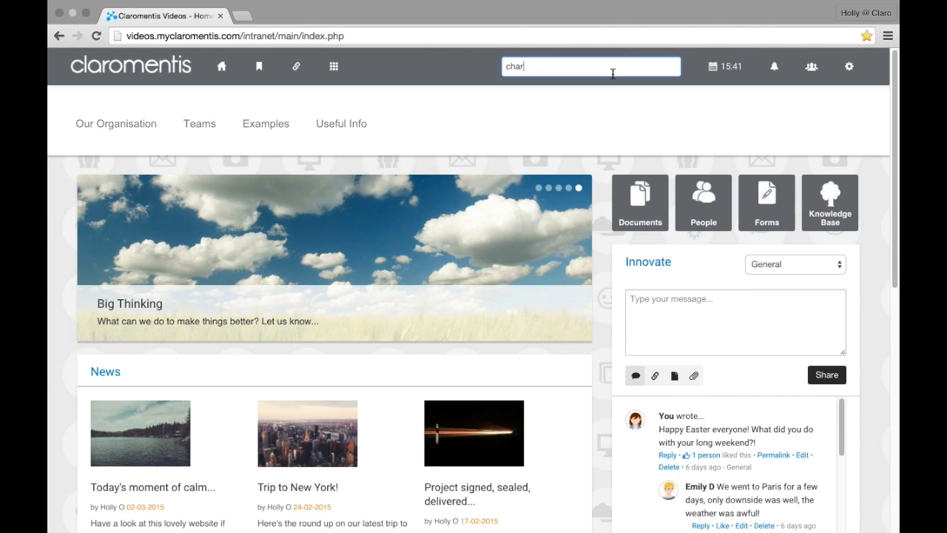
pyautogui.write('e')
pyautogui.press('Return')
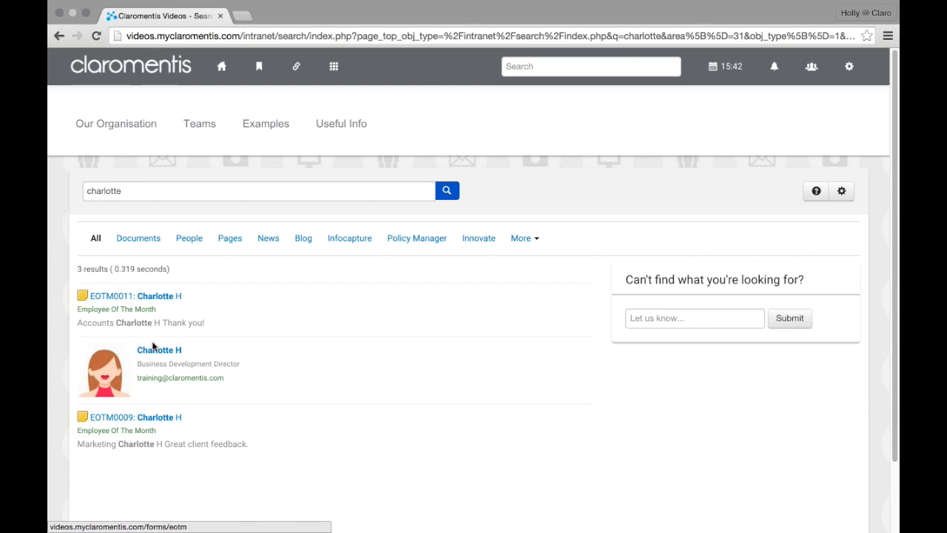
pyautogui.click(155, 352)
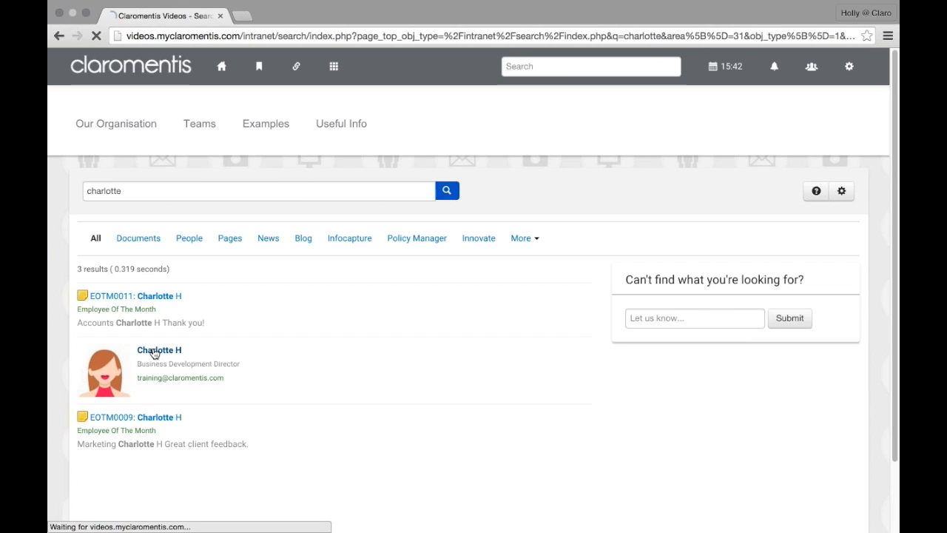
pyautogui.scroll(-2, 449, 340)
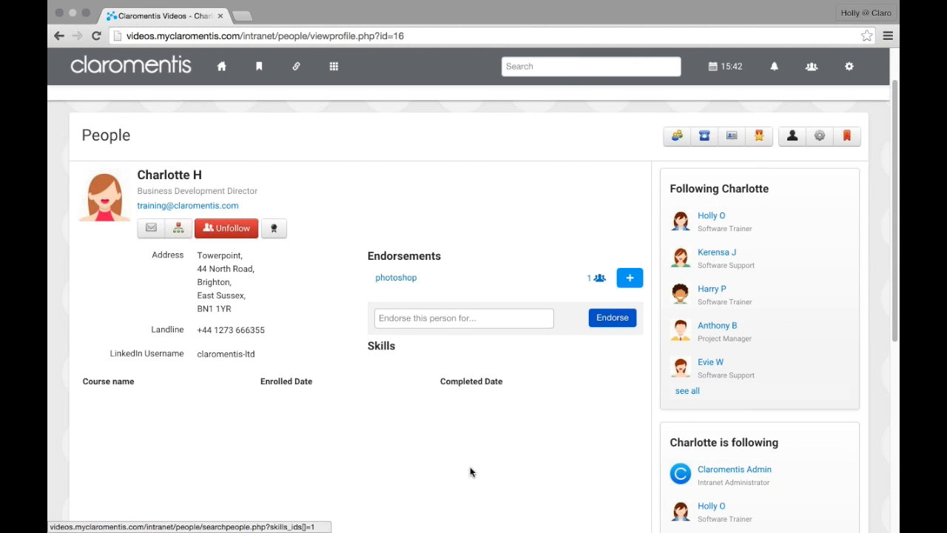
# Step: Endorse the Business Development Director for the skill microsoft word
pyautogui.click(457, 317)
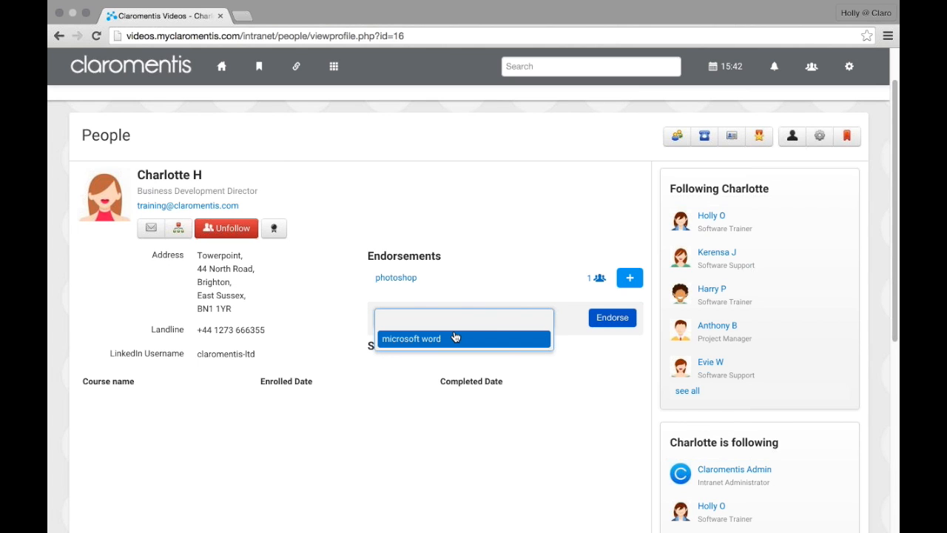
pyautogui.click(456, 338)
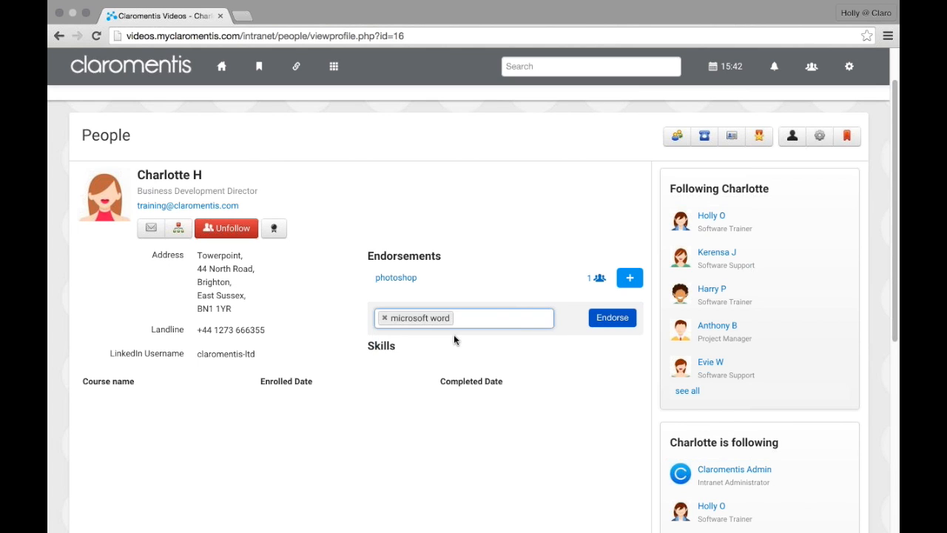
pyautogui.click(604, 325)
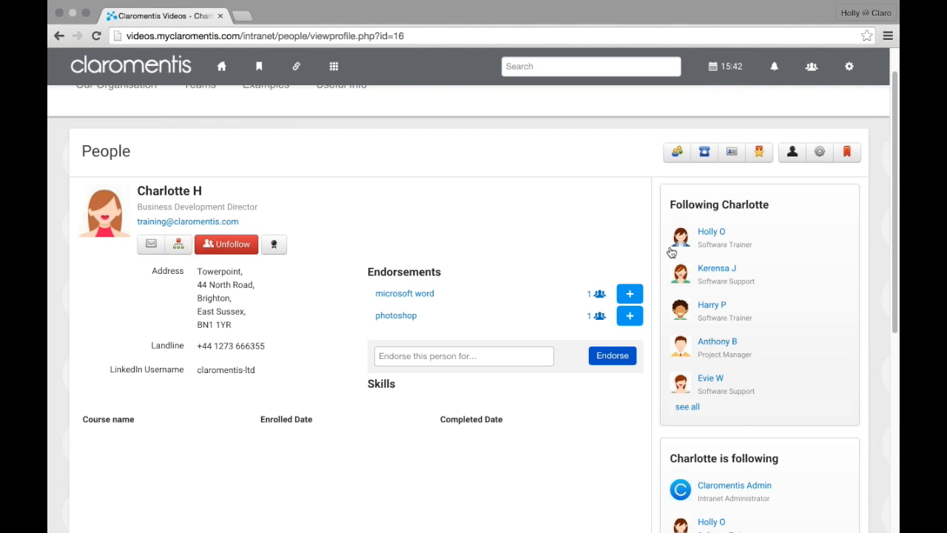
# Step: View the software trainer's own profile and examine where skills are added and rated in the profile settings
pyautogui.click(702, 234)
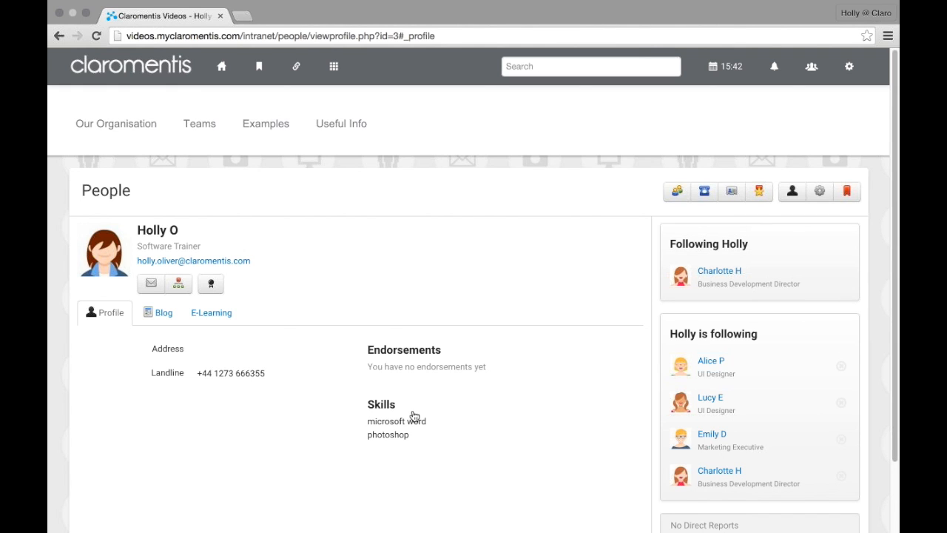
pyautogui.click(818, 88)
pyautogui.click(841, 79)
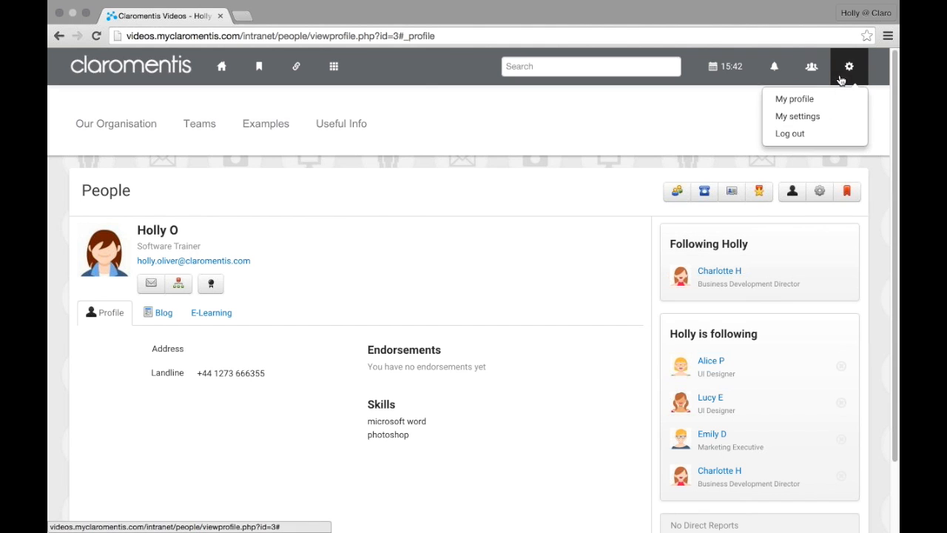
pyautogui.click(827, 108)
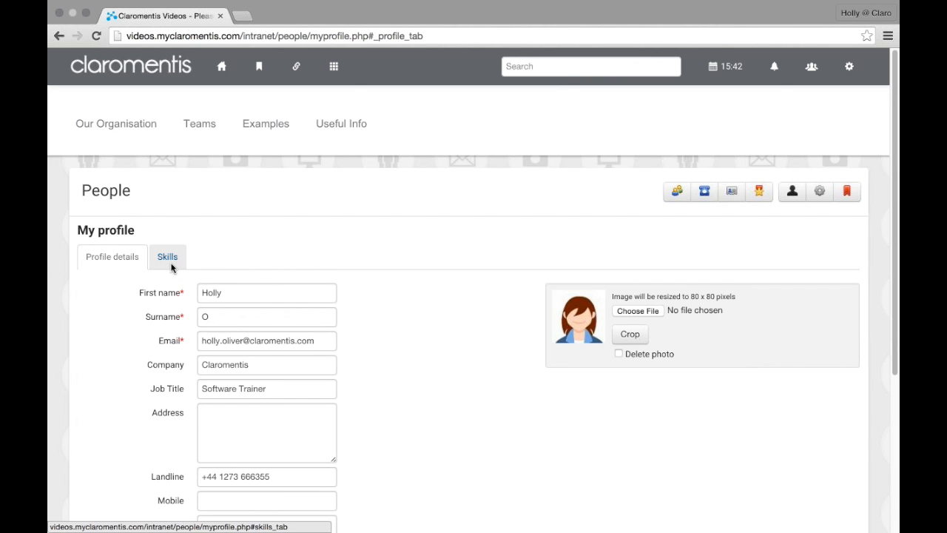
pyautogui.click(165, 257)
pyautogui.click(169, 302)
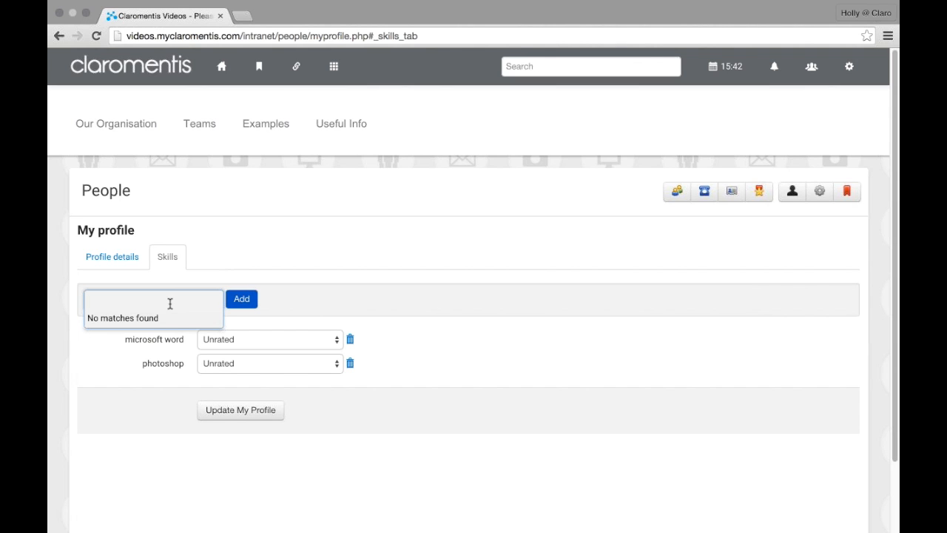
pyautogui.click(332, 263)
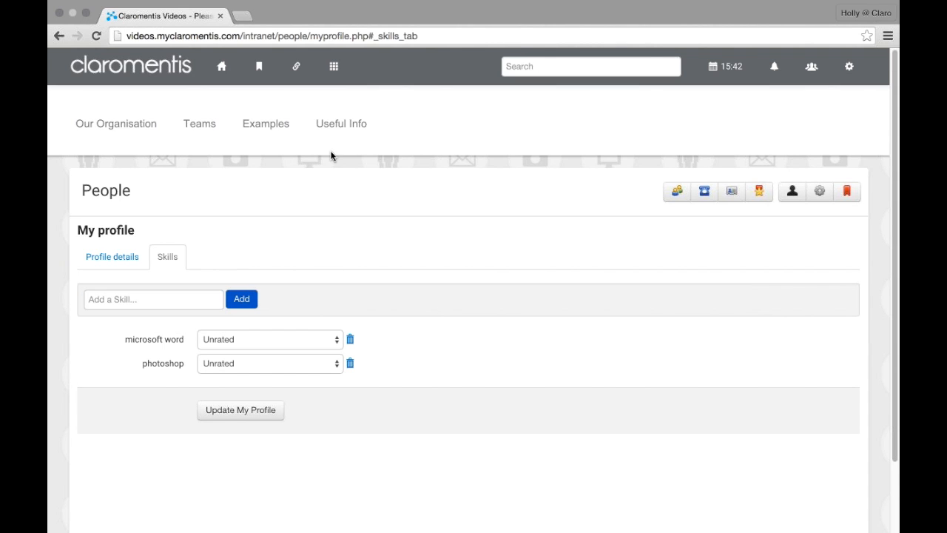
# Step: Open the Skills & Endorsements configuration from the People control panel in the admin area
pyautogui.click(333, 69)
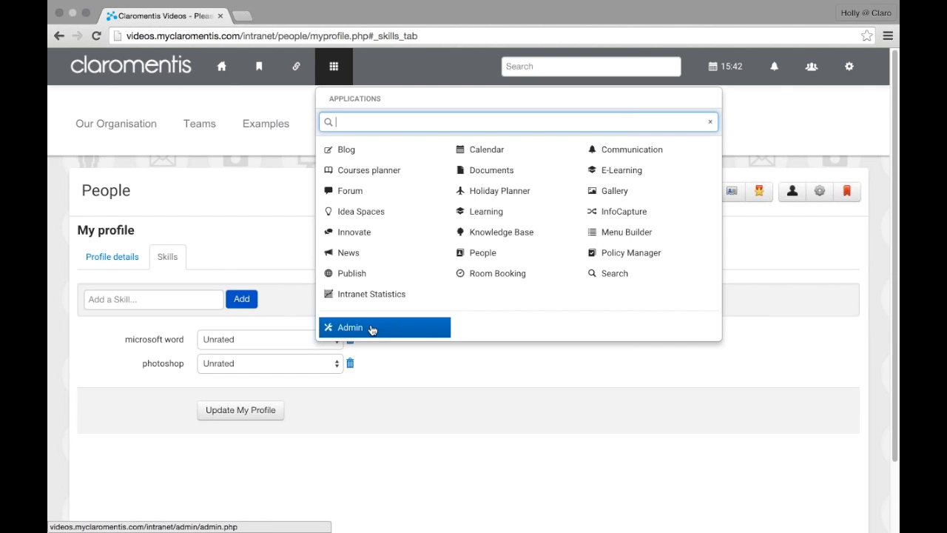
pyautogui.click(373, 328)
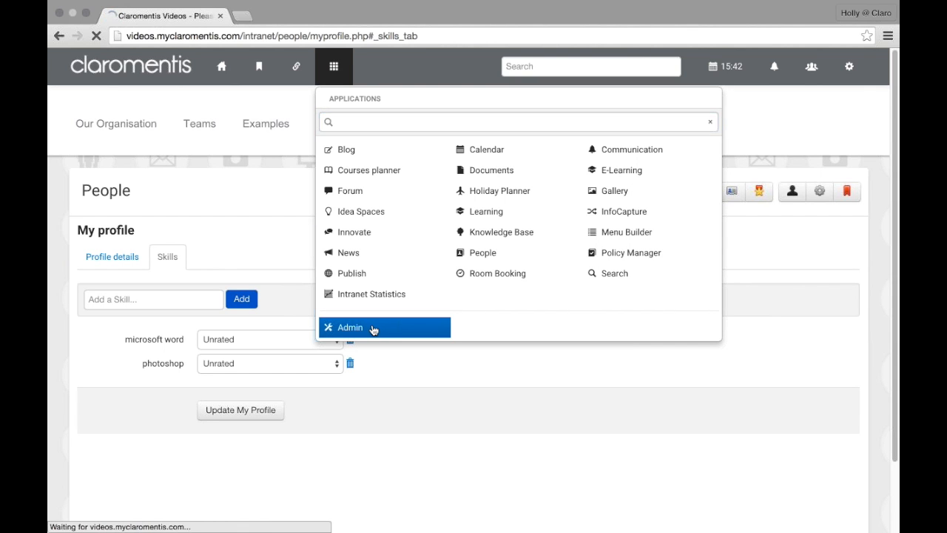
pyautogui.scroll(-3, 374, 329)
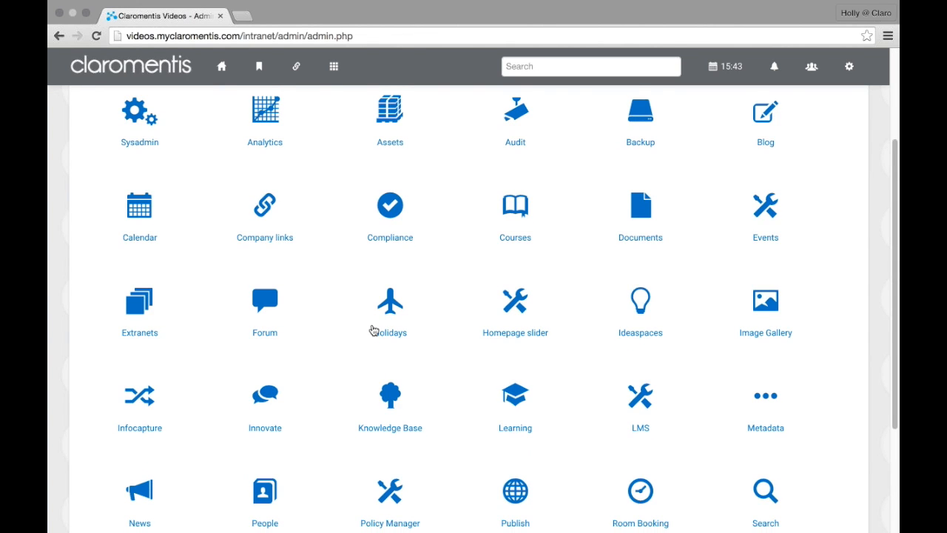
pyautogui.scroll(-2, 374, 330)
pyautogui.click(267, 407)
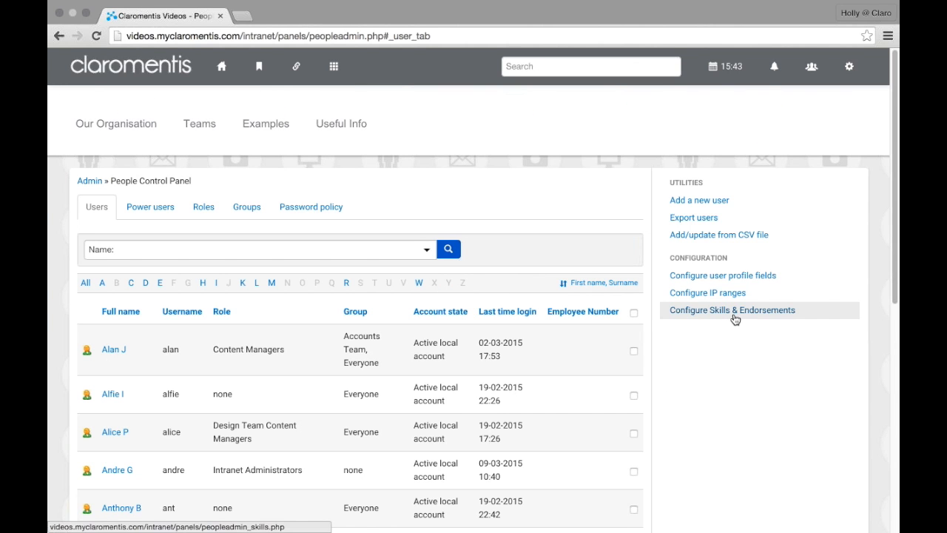
pyautogui.click(733, 314)
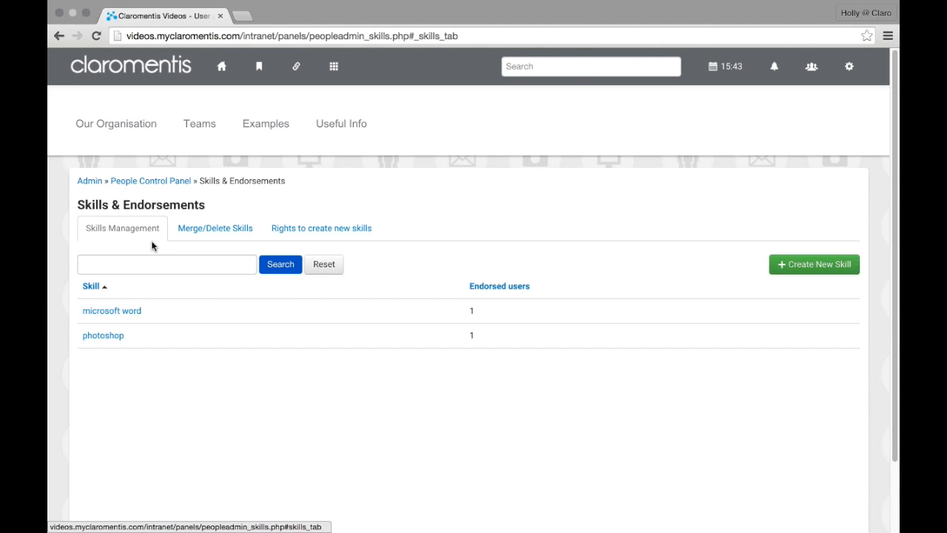
# Step: Examine the skills management, merge/delete and skill creation rights settings, and return to the People control panel
pyautogui.click(151, 259)
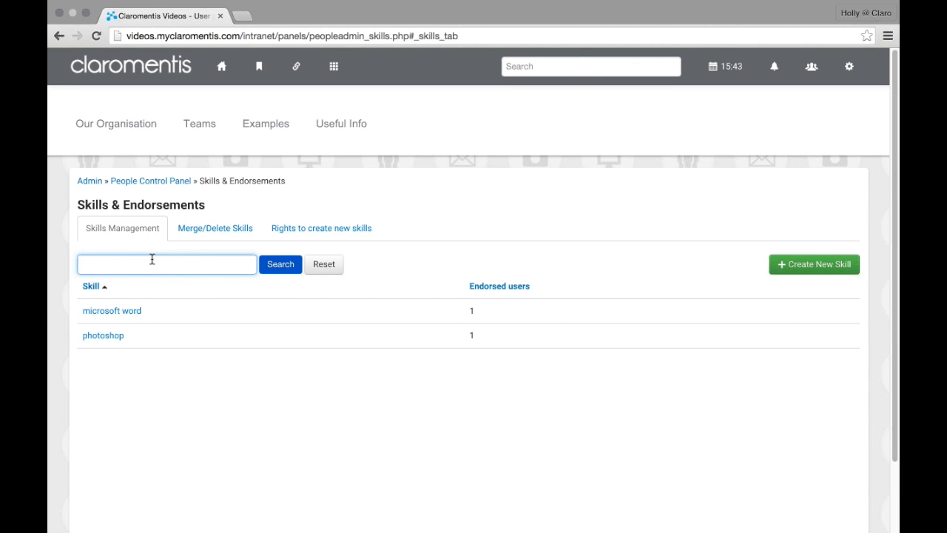
pyautogui.click(218, 236)
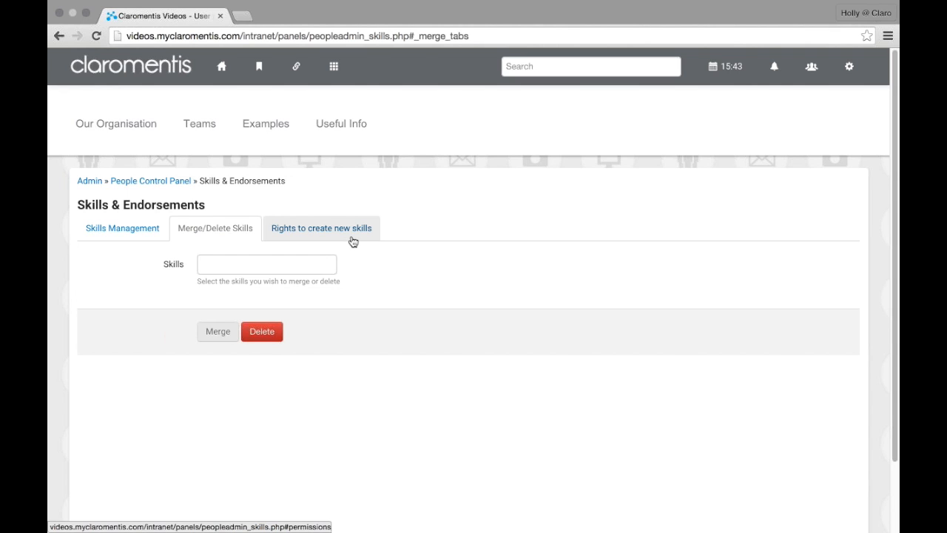
pyautogui.click(333, 234)
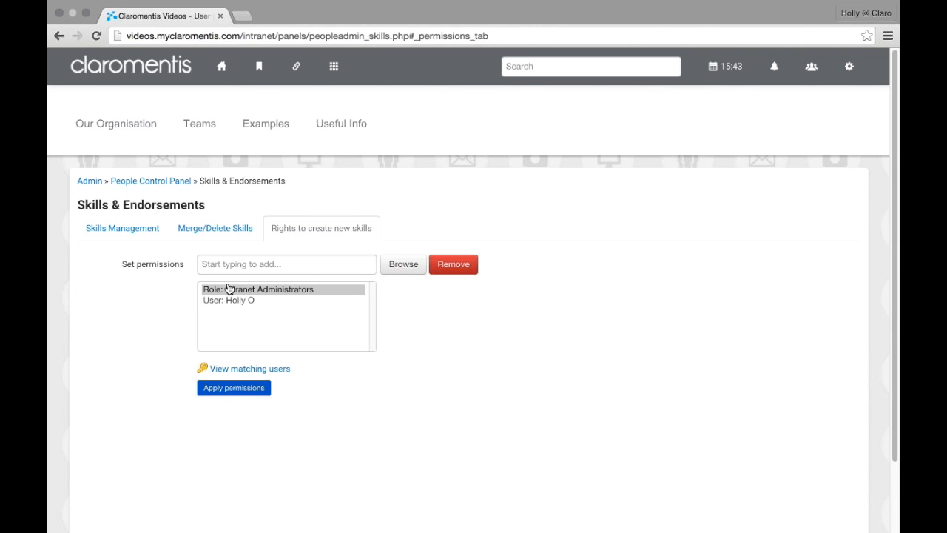
pyautogui.click(145, 183)
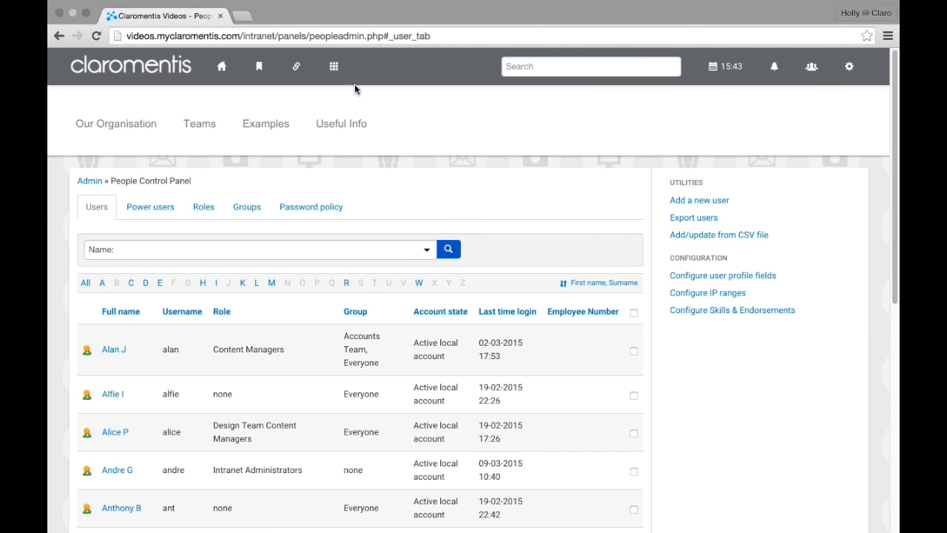
# Step: Search the endorsements in the People application for the skill microsoft word
pyautogui.click(334, 66)
pyautogui.click(487, 254)
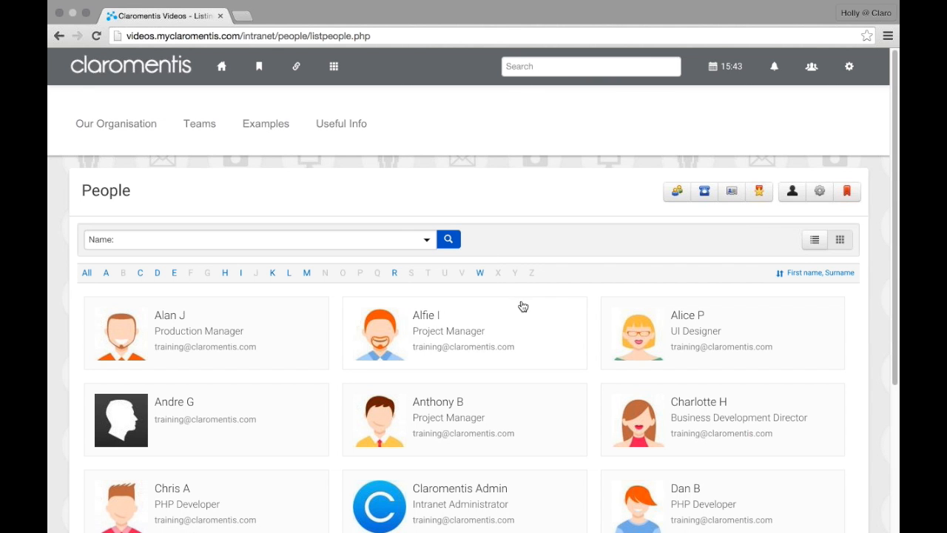
pyautogui.click(759, 202)
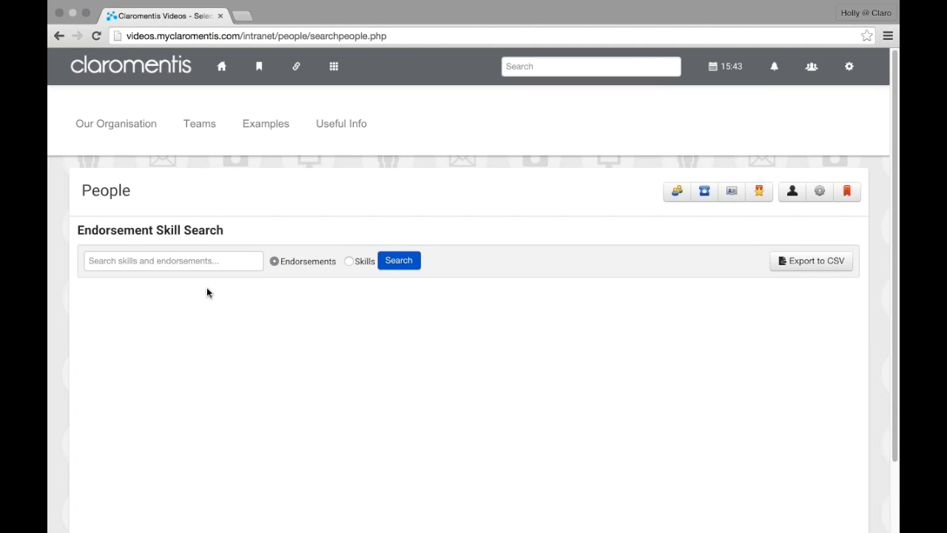
pyautogui.click(205, 266)
pyautogui.click(204, 272)
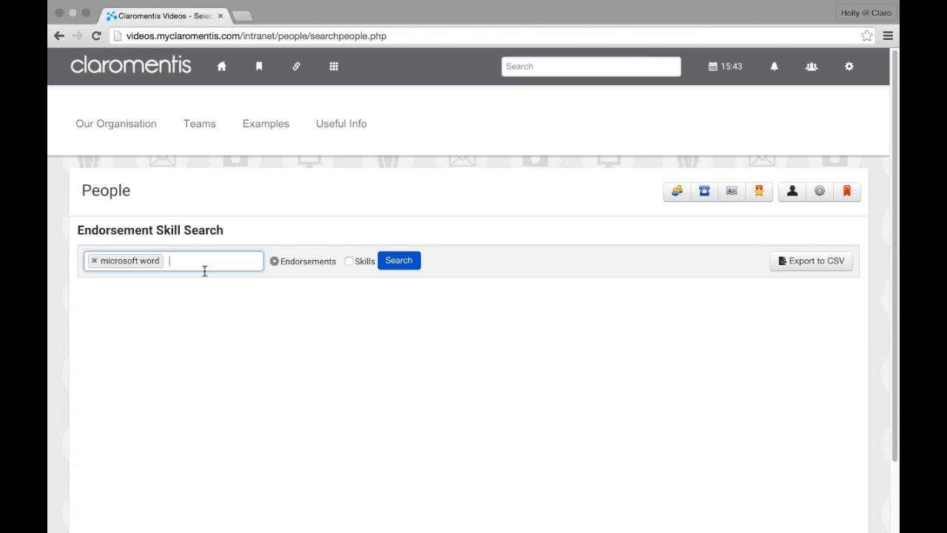
pyautogui.click(414, 272)
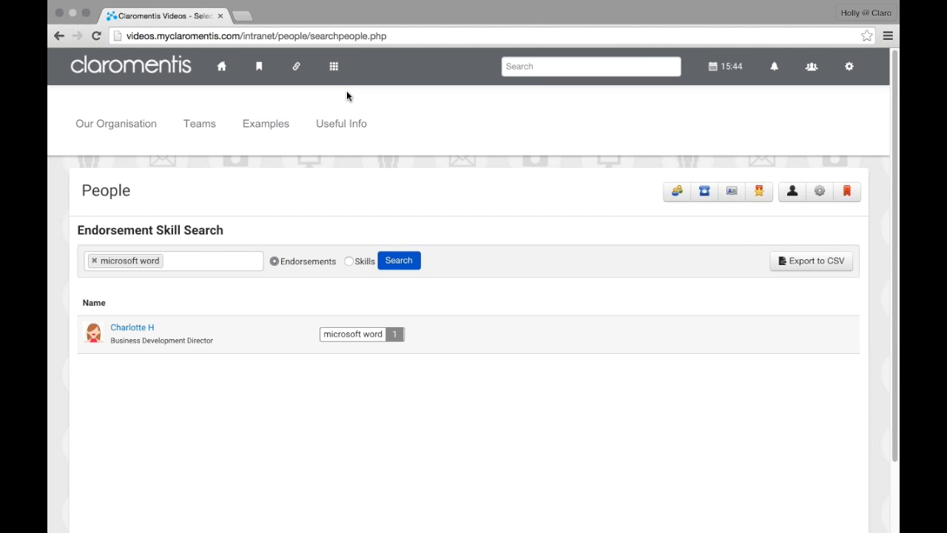
# Step: View the form for a new post in the Blog application and return to the blog overview
pyautogui.click(213, 76)
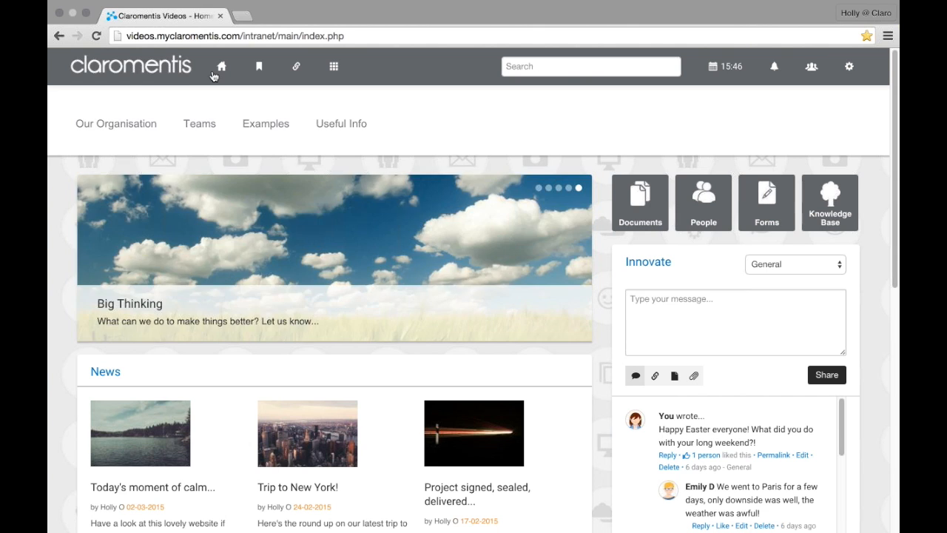
pyautogui.click(334, 68)
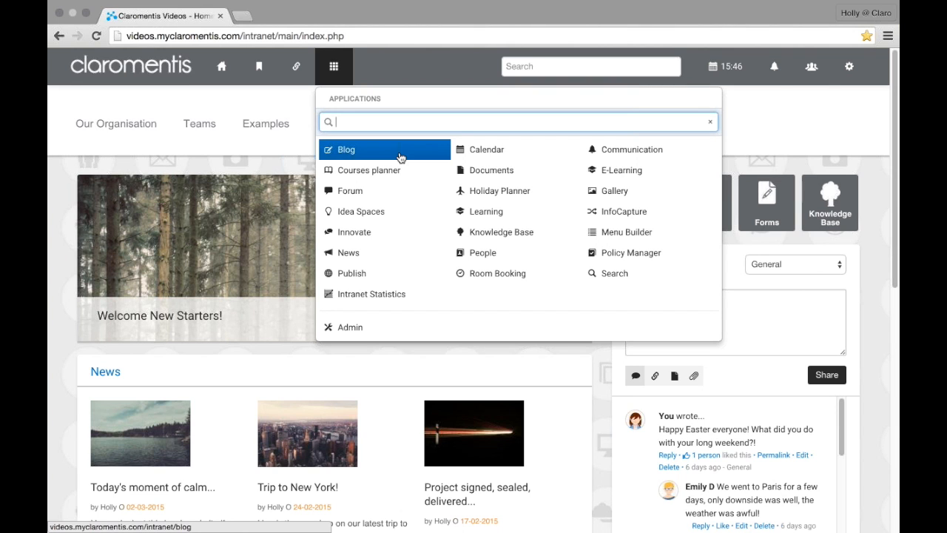
pyautogui.click(399, 157)
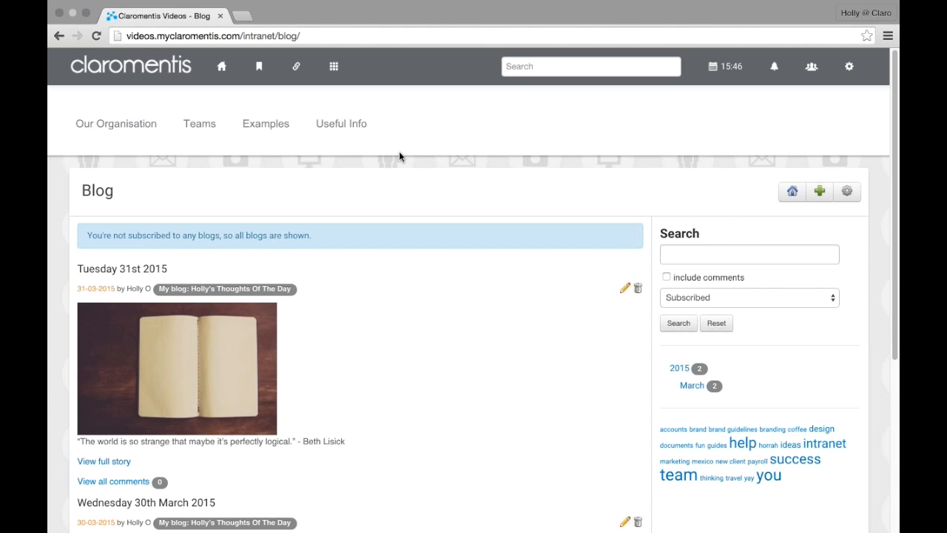
pyautogui.click(818, 191)
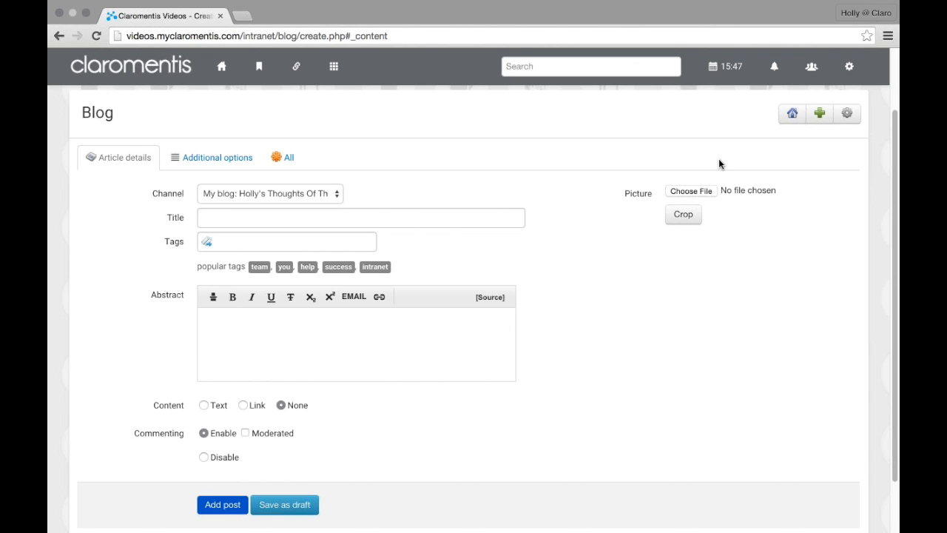
pyautogui.click(787, 118)
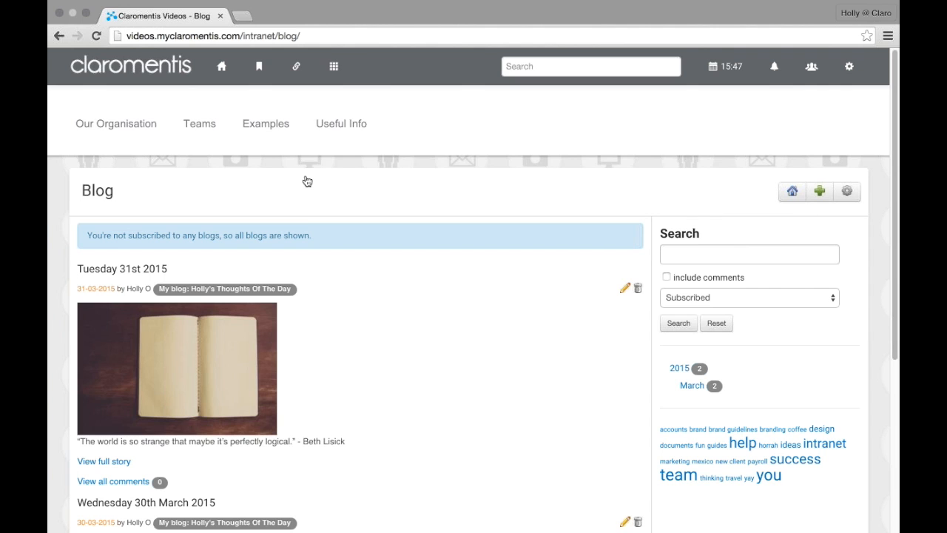
# Step: Open the form for a new blog channel in the Blog administration and try the Community blog type
pyautogui.click(335, 69)
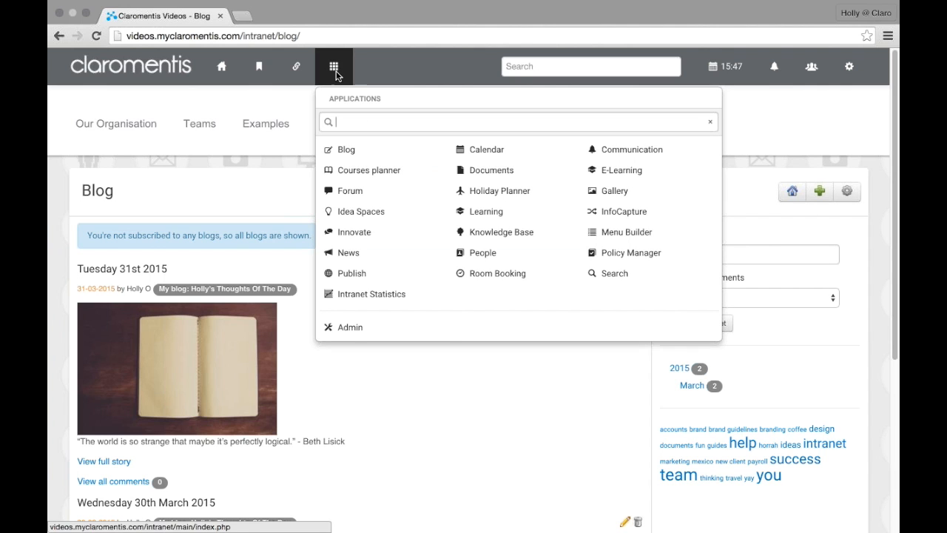
pyautogui.click(364, 329)
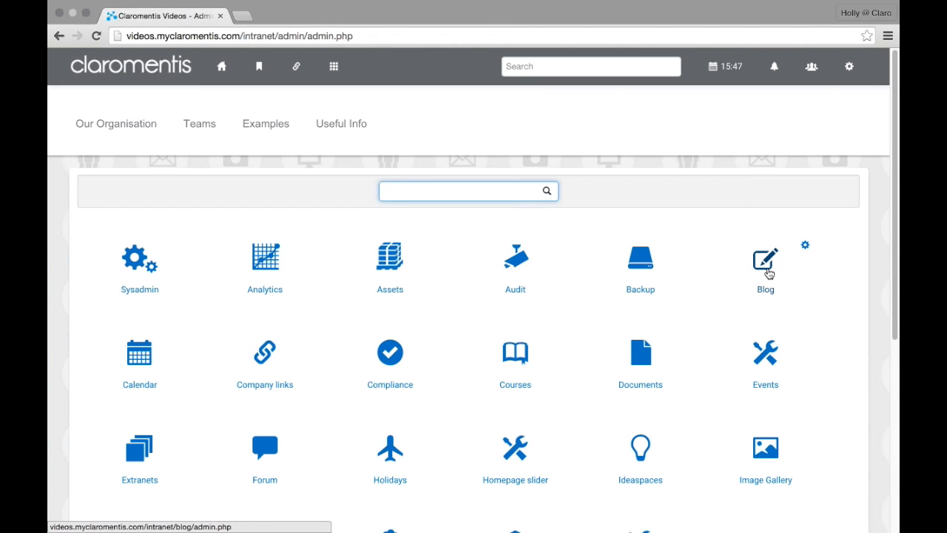
pyautogui.click(769, 274)
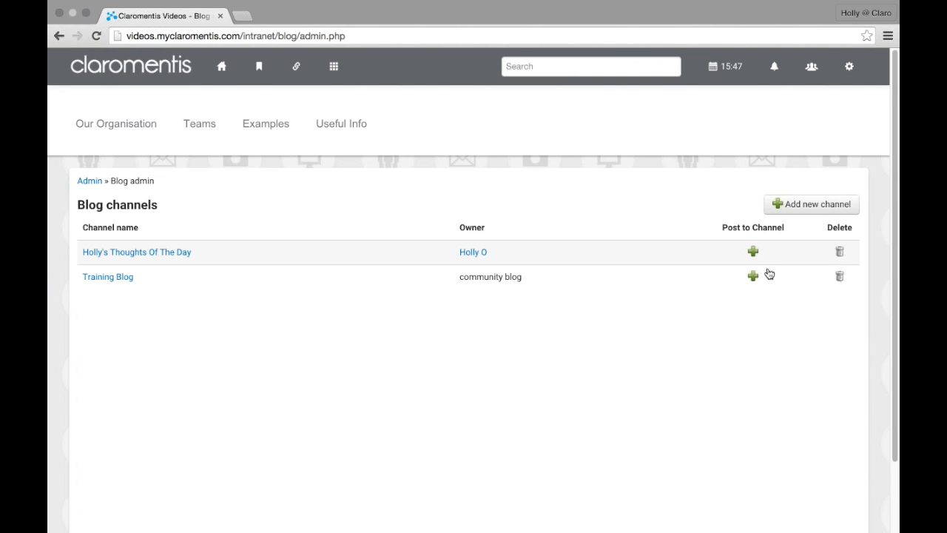
pyautogui.click(833, 215)
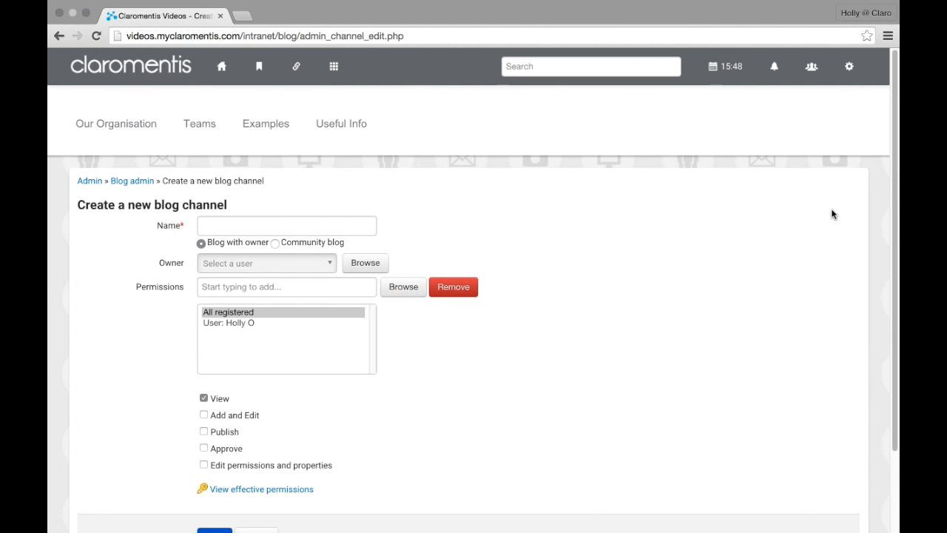
pyautogui.click(293, 224)
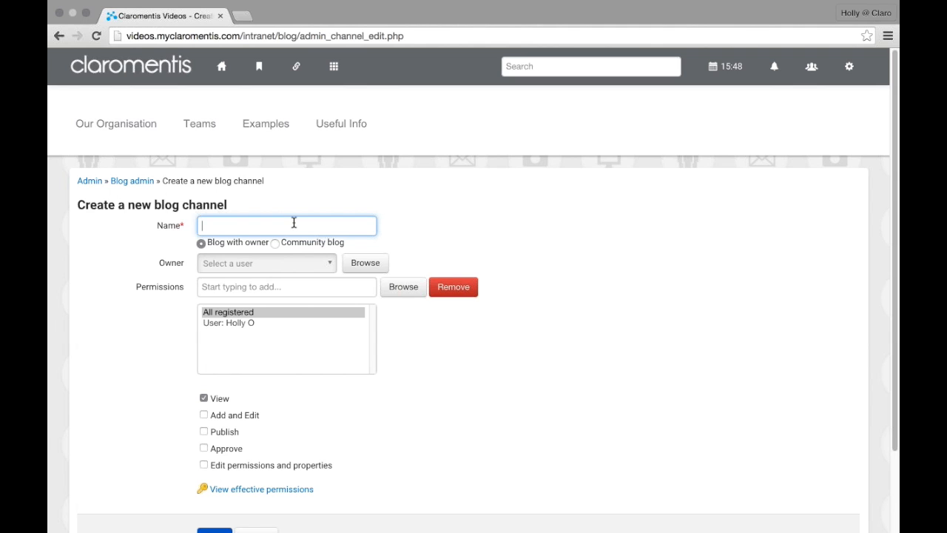
pyautogui.click(275, 245)
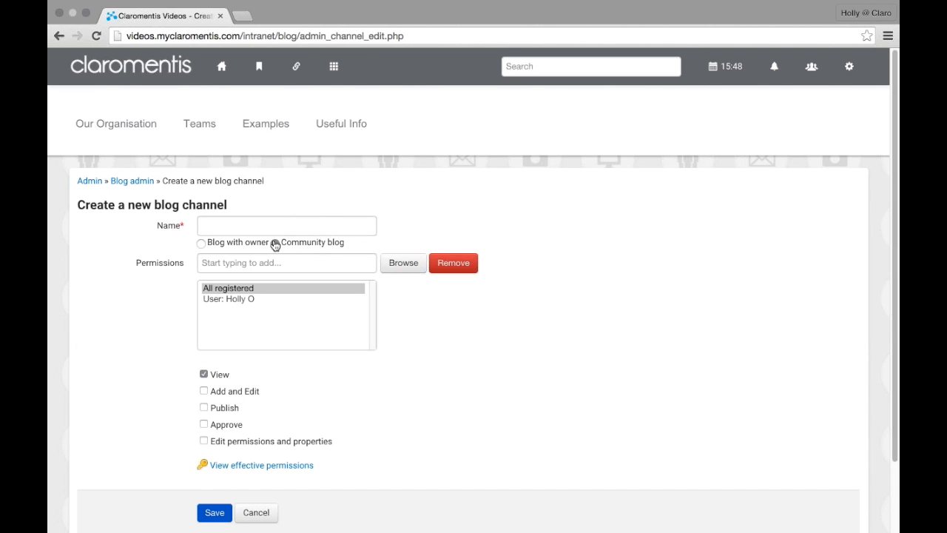
pyautogui.click(275, 244)
# Step: Leave the channel form for the homepage and review the posts in the Blog application
pyautogui.click(226, 77)
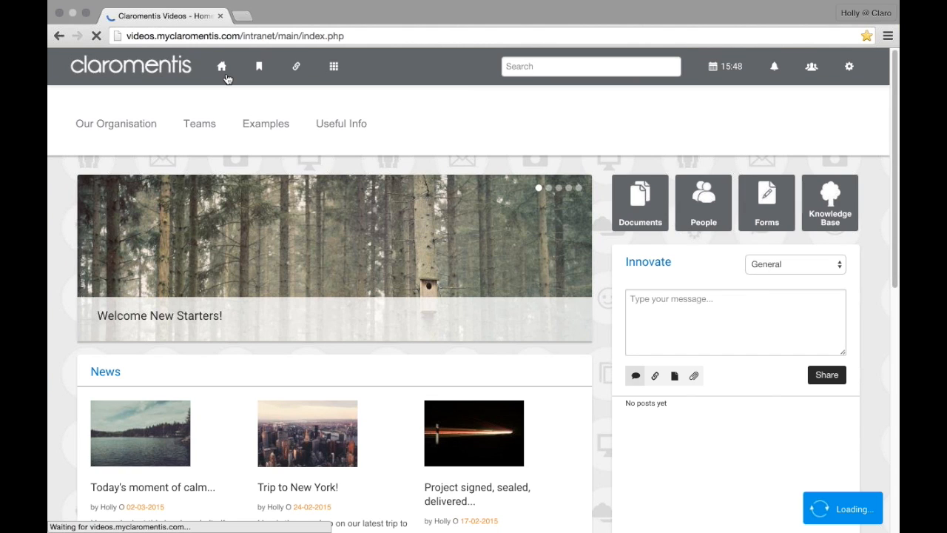
pyautogui.scroll(-3, 85, 243)
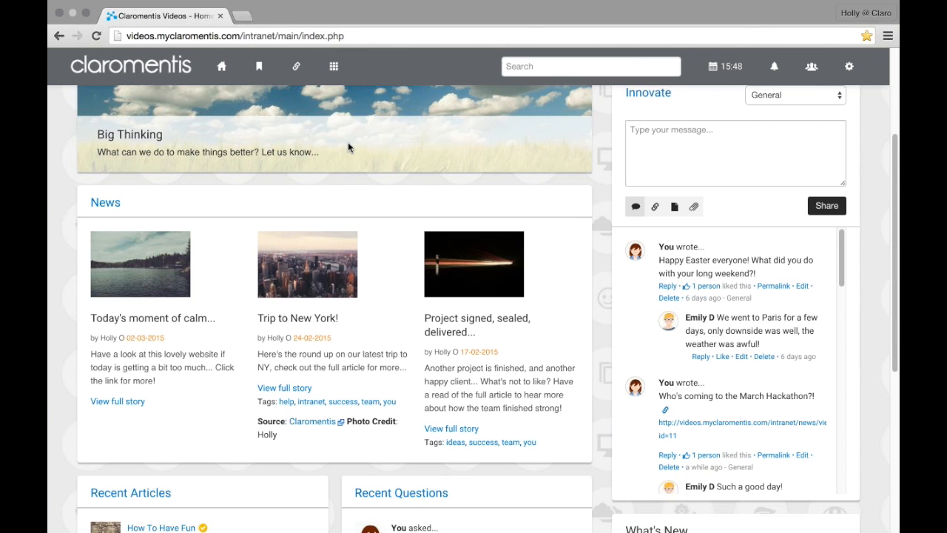
pyautogui.click(335, 81)
pyautogui.press('Return')
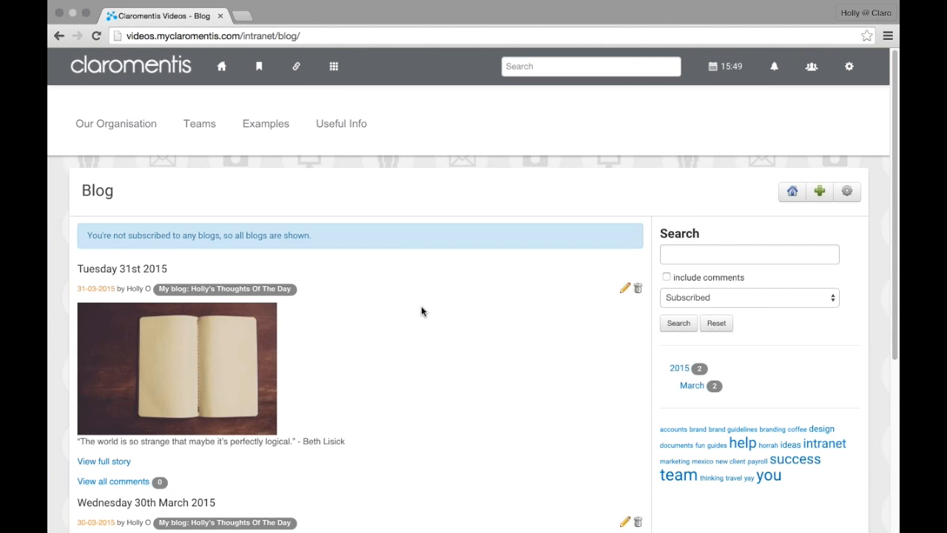
pyautogui.scroll(-2, 421, 311)
pyautogui.scroll(-2, 421, 307)
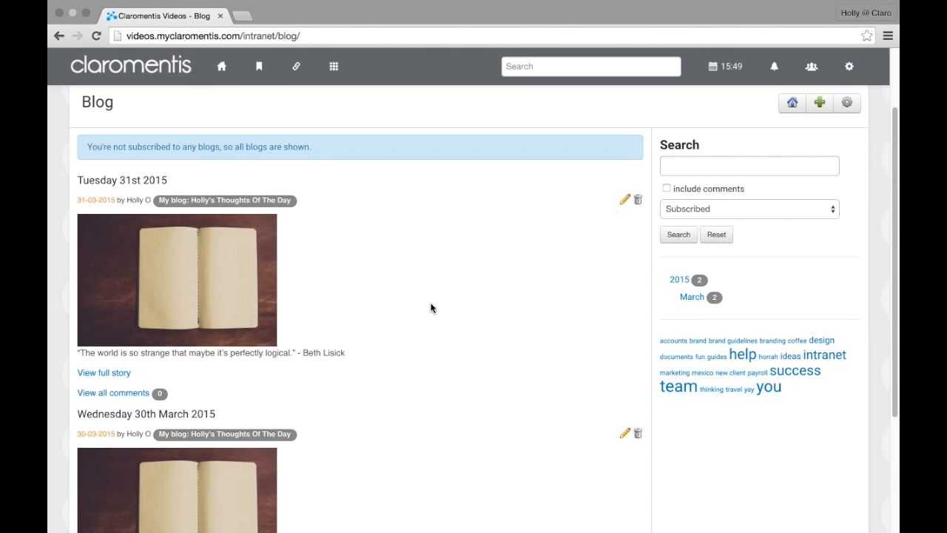
pyautogui.scroll(-3, 431, 307)
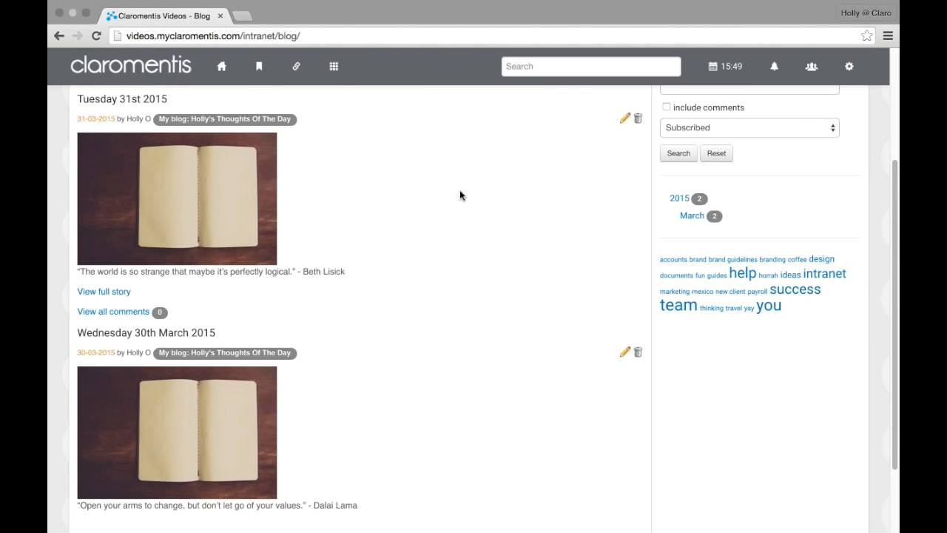
pyautogui.scroll(5, 477, 200)
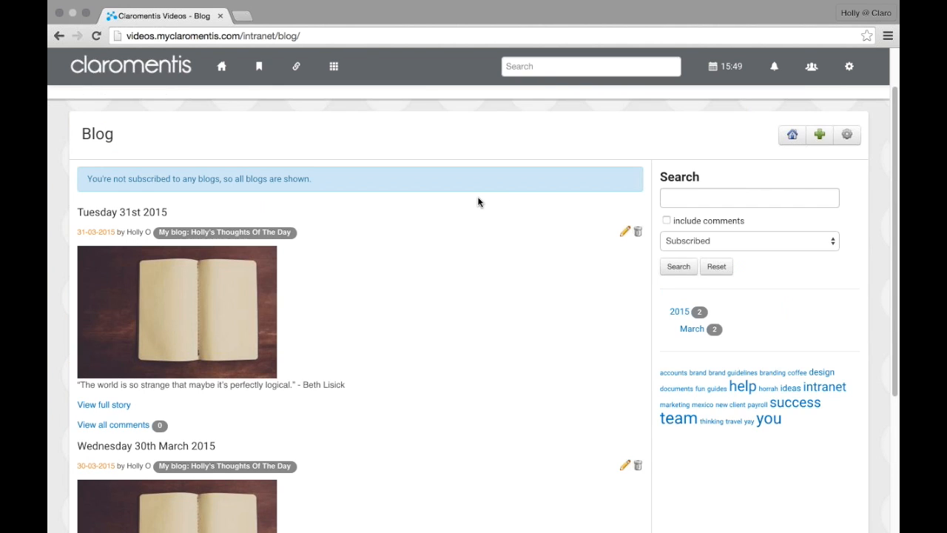
# Step: Open a blank new blog channel form from the Blog administration and examine its owner and permission options
pyautogui.click(333, 82)
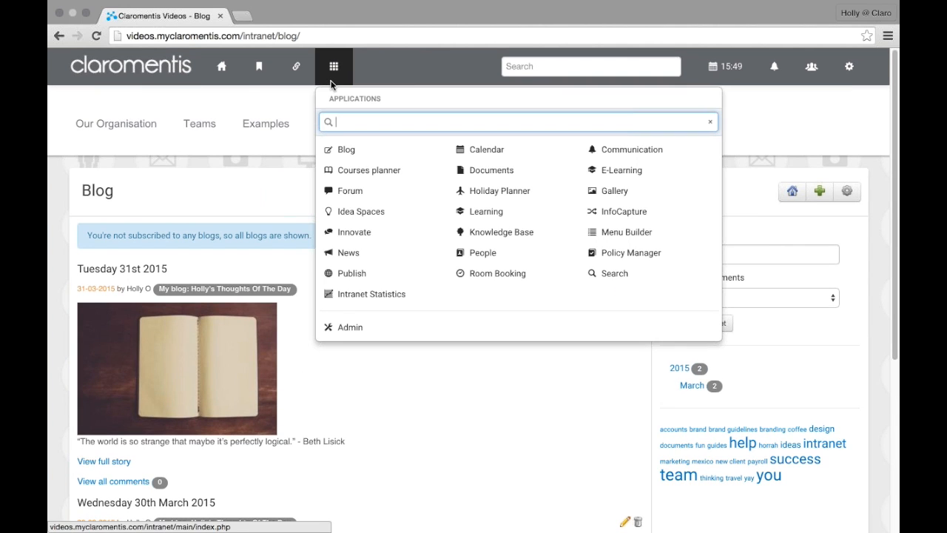
pyautogui.click(372, 327)
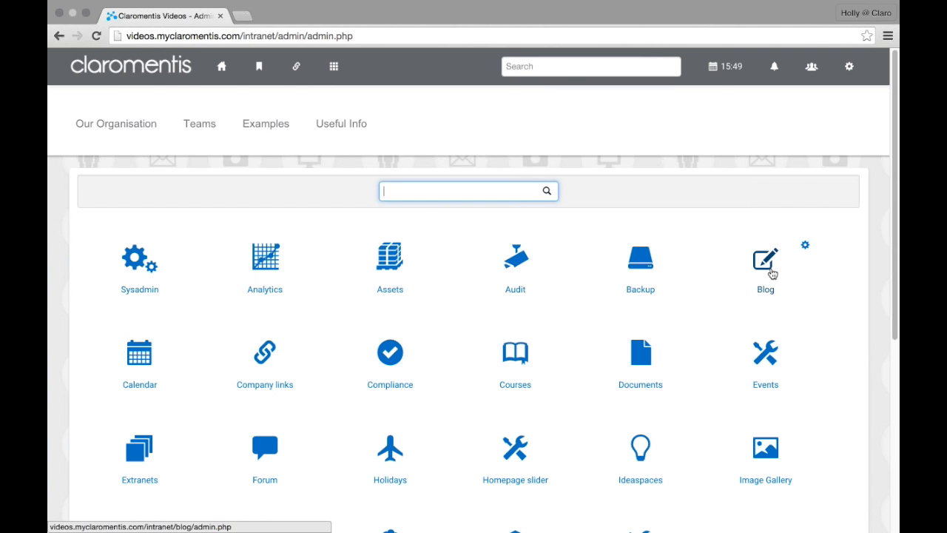
pyautogui.click(769, 272)
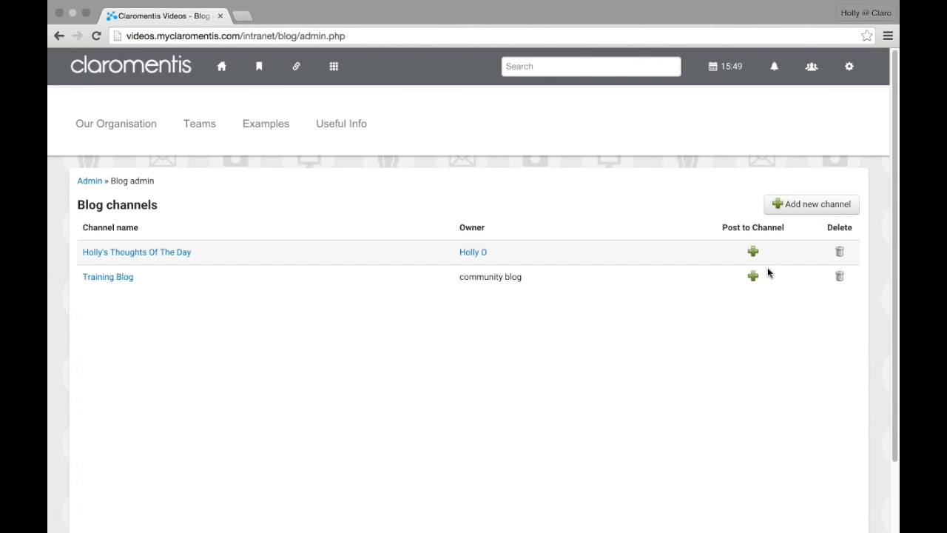
pyautogui.click(814, 216)
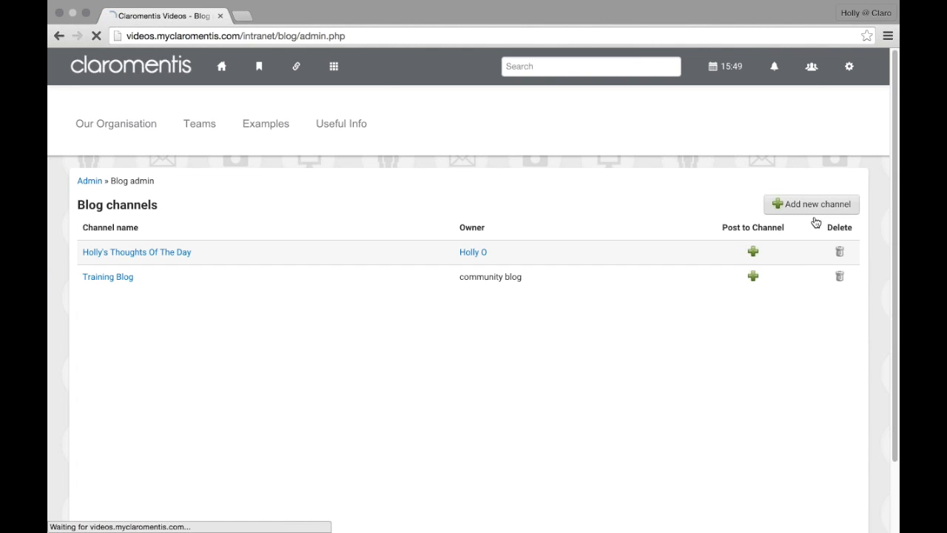
pyautogui.scroll(-2, 562, 309)
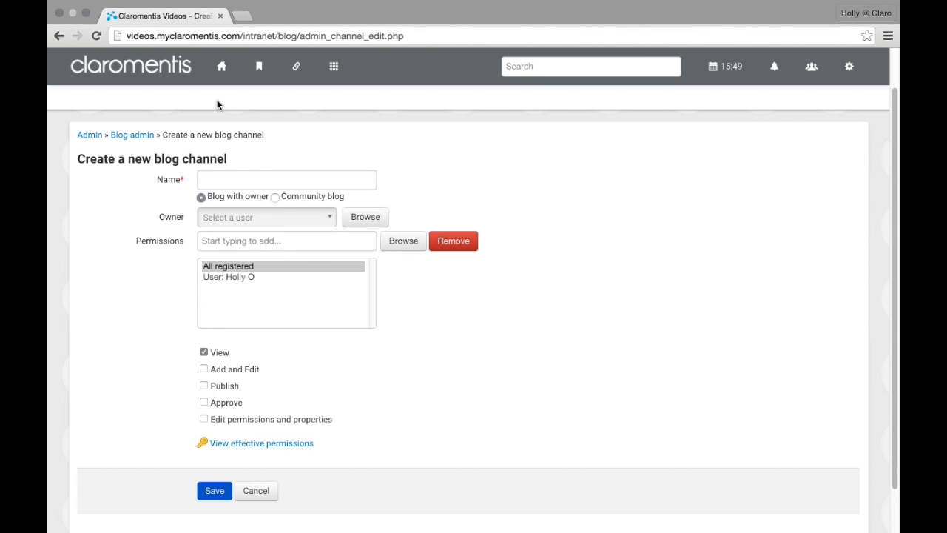
# Step: Leave the blog channel form for the homepage and open the Documents application
pyautogui.click(225, 80)
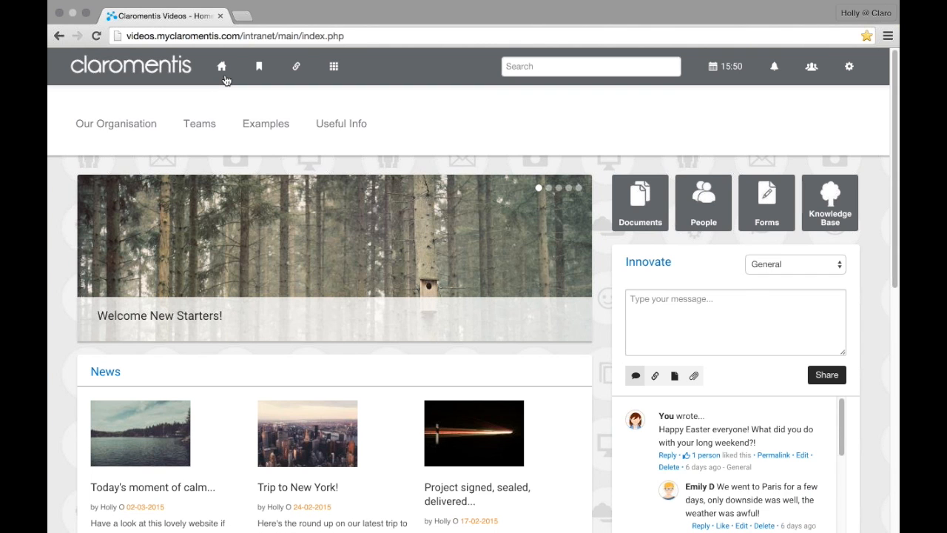
pyautogui.click(226, 79)
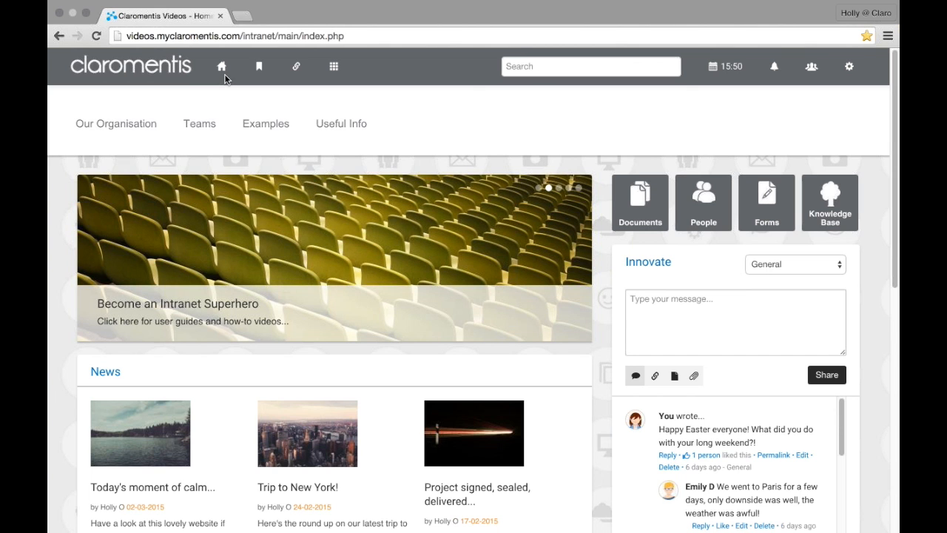
pyautogui.click(334, 66)
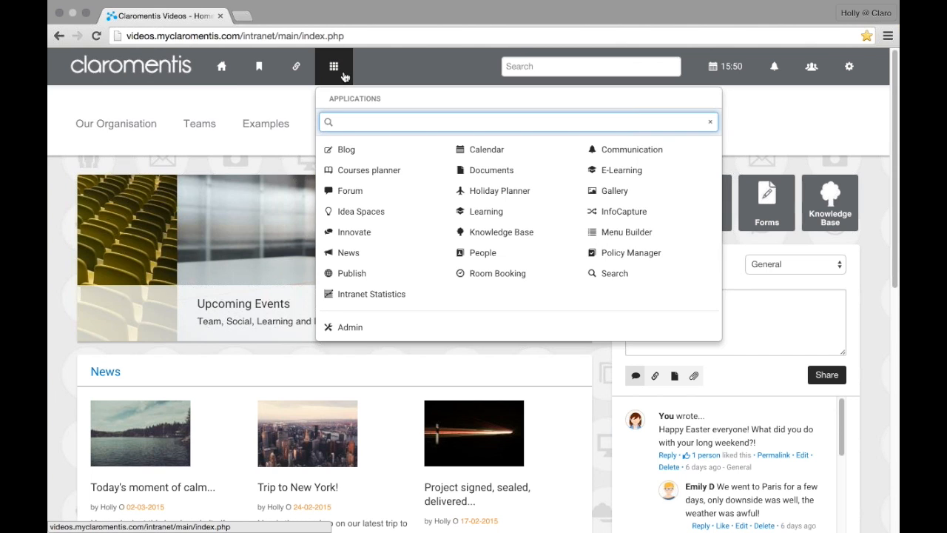
pyautogui.click(534, 172)
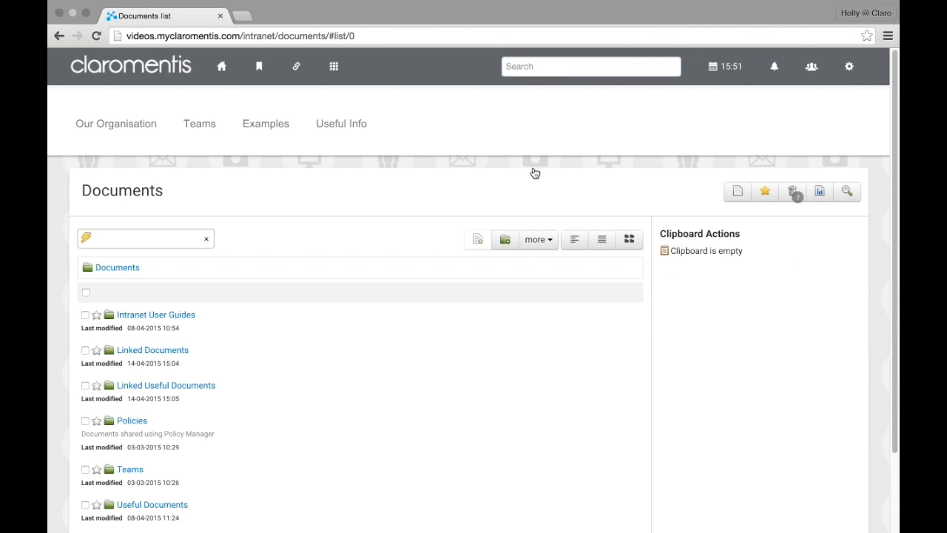
# Step: Delete the Linked Useful Documents folder from the Documents root
pyautogui.scroll(-2, 534, 172)
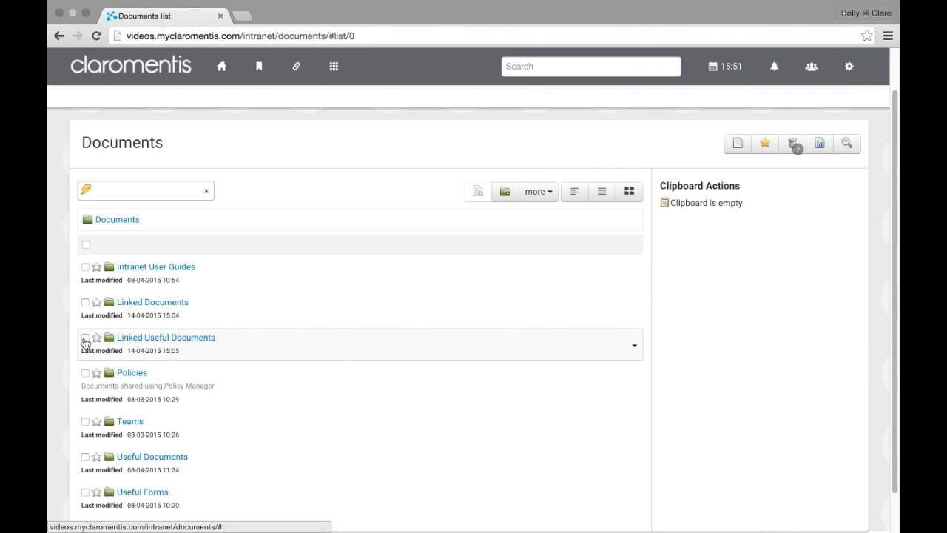
pyautogui.click(633, 346)
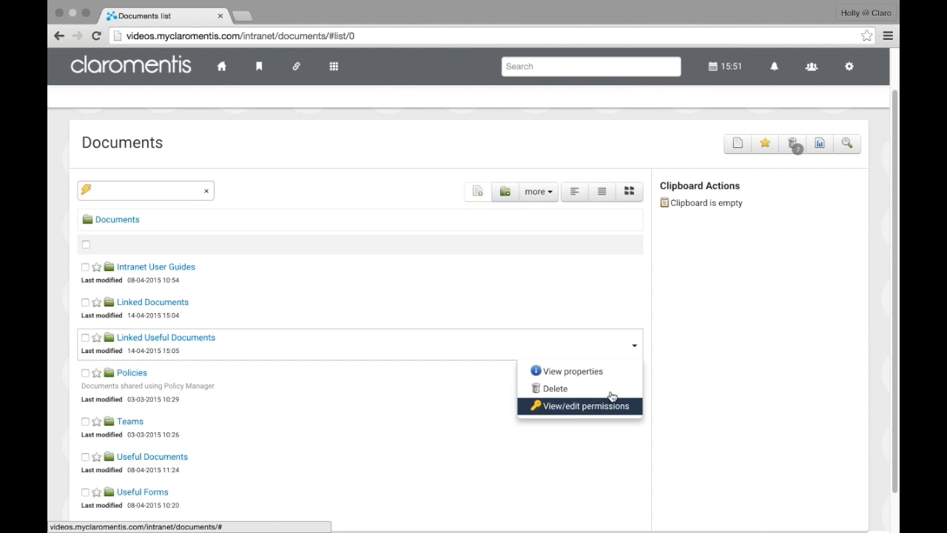
pyautogui.click(611, 389)
pyautogui.click(613, 205)
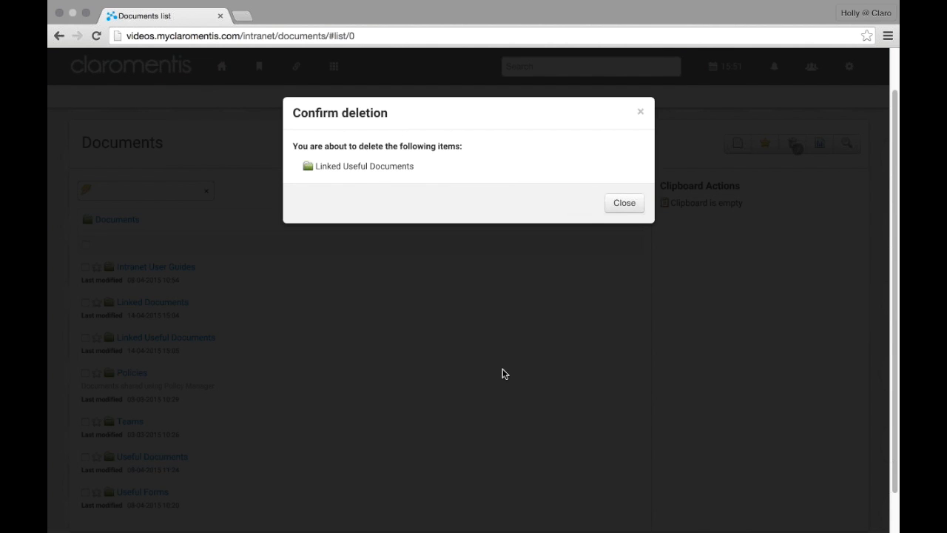
pyautogui.click(628, 204)
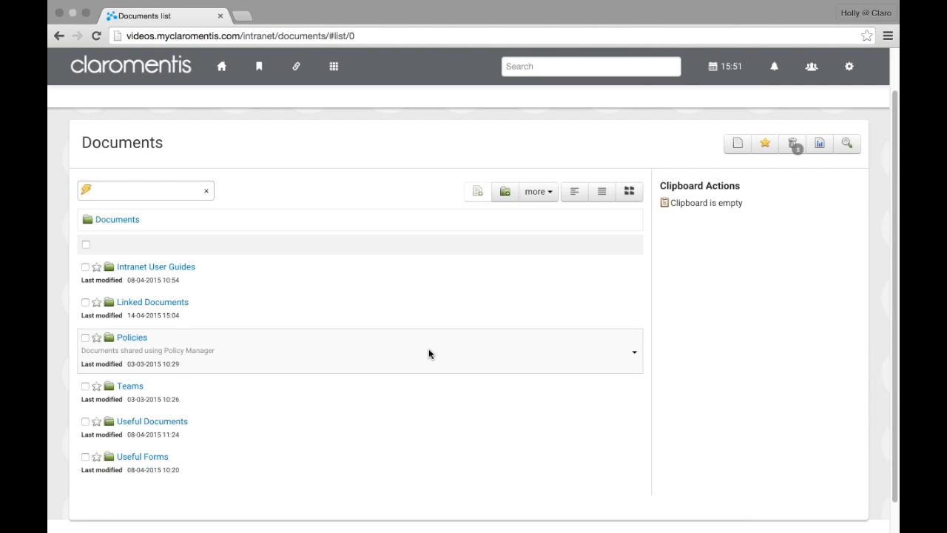
# Step: Add Health & Safety Policy Version 3.docx to the clipboard, return to the Documents root and deselect the file in the clipboard
pyautogui.click(157, 268)
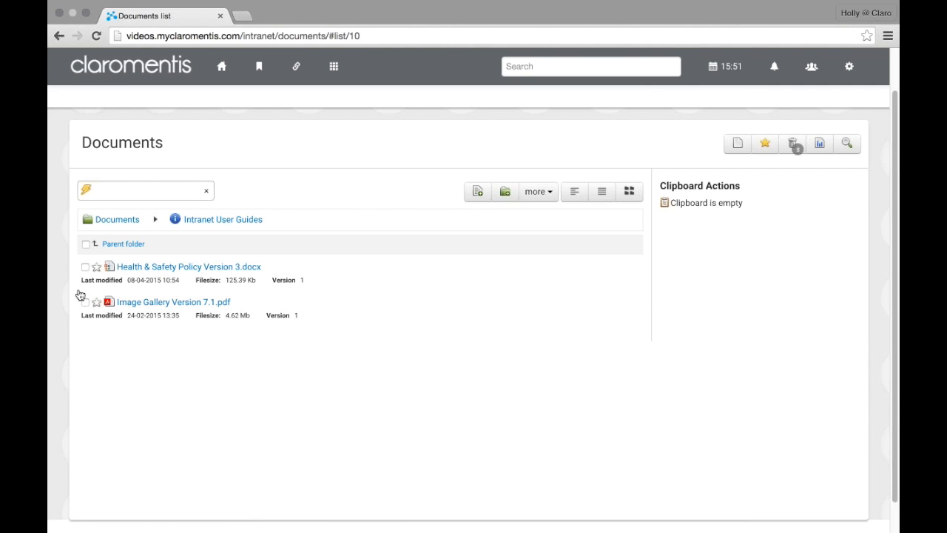
pyautogui.click(85, 266)
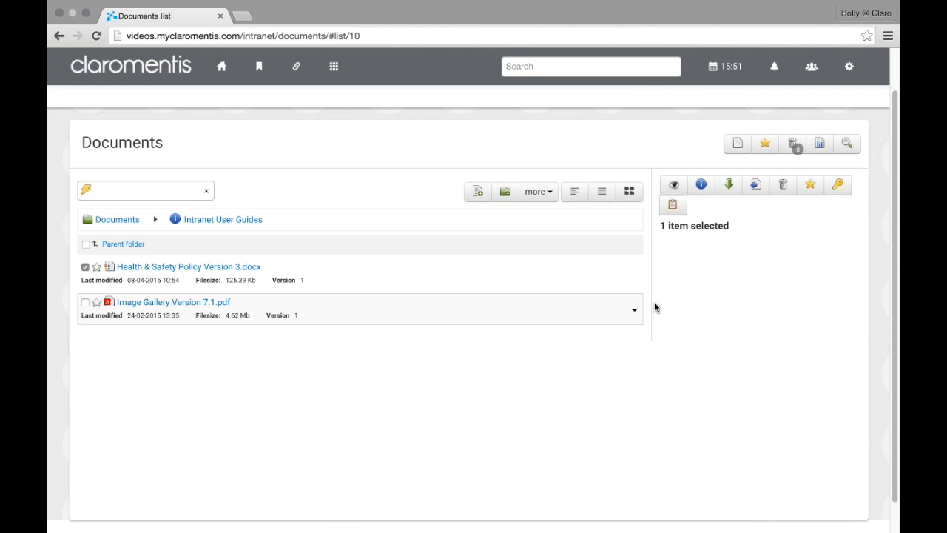
pyautogui.click(673, 205)
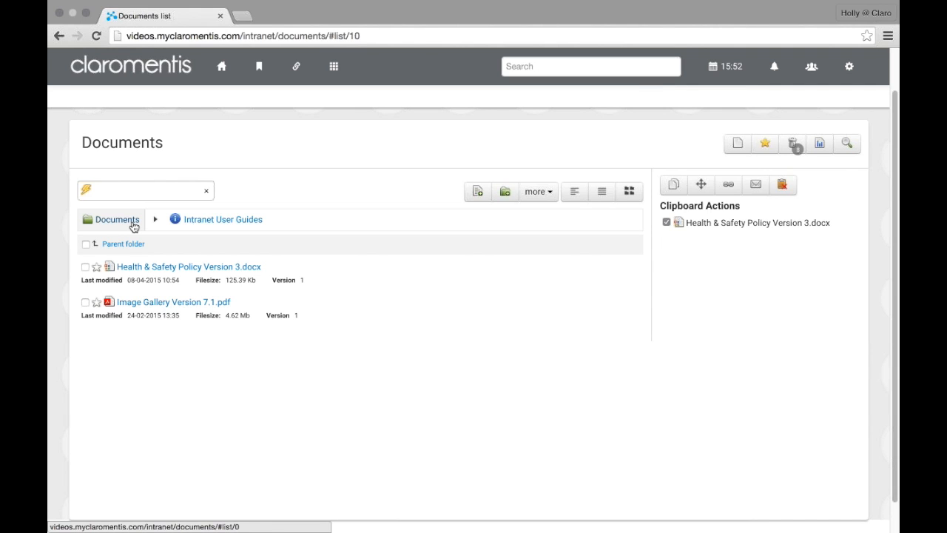
pyautogui.click(117, 220)
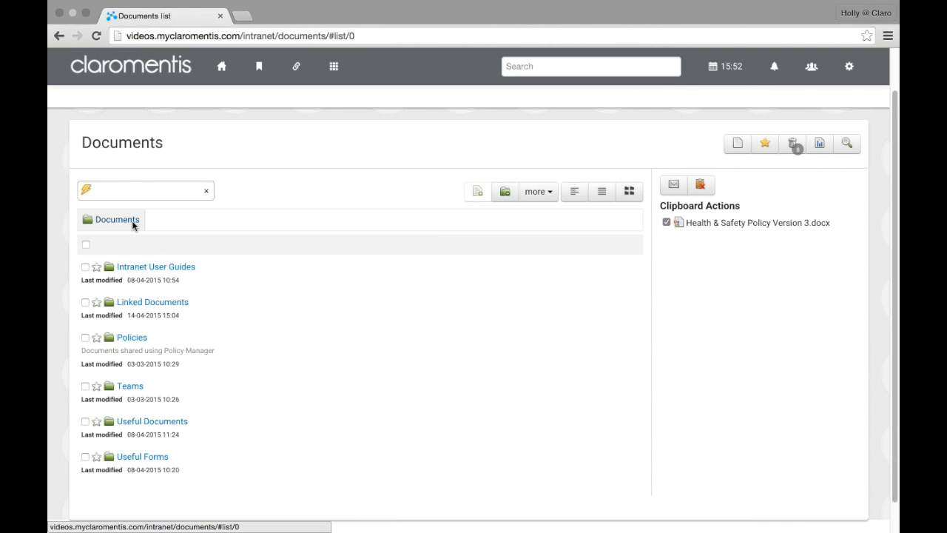
pyautogui.click(665, 222)
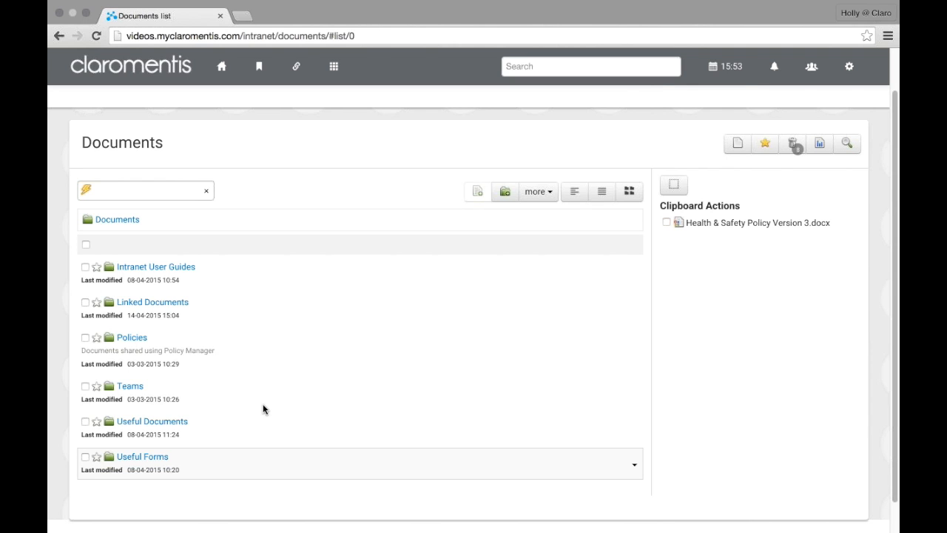
# Step: Open the Intranet User Guides folder and add Health & Safety Policy Version 3.docx to the clipboard
pyautogui.click(152, 273)
pyautogui.click(152, 271)
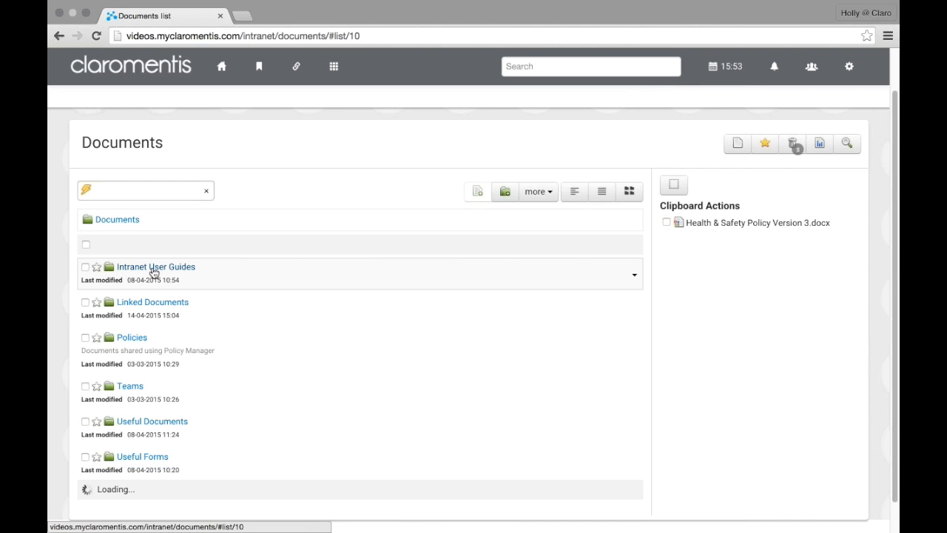
pyautogui.click(154, 271)
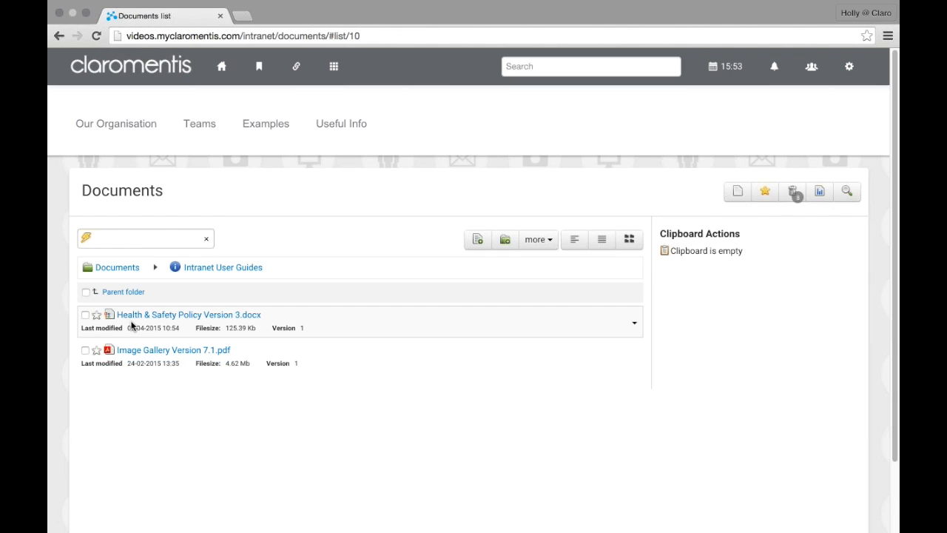
pyautogui.click(85, 316)
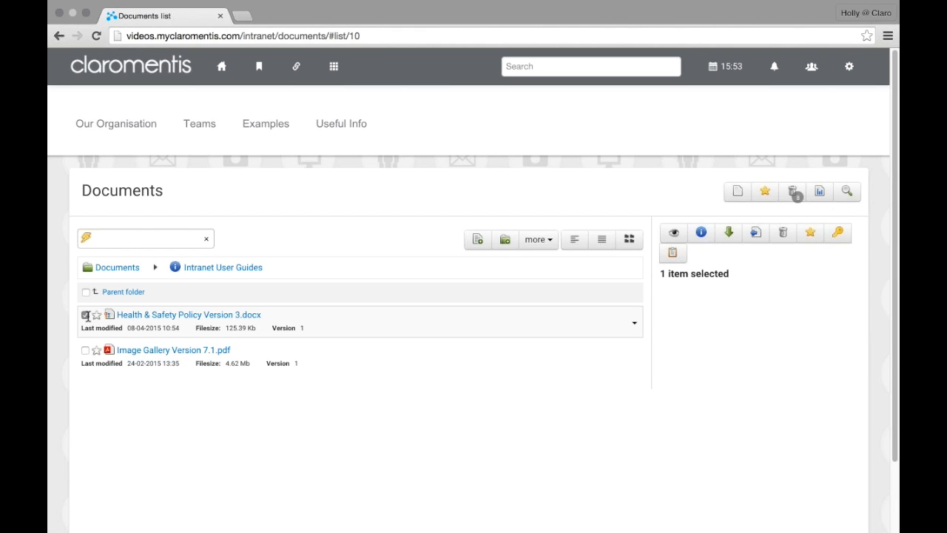
pyautogui.click(673, 255)
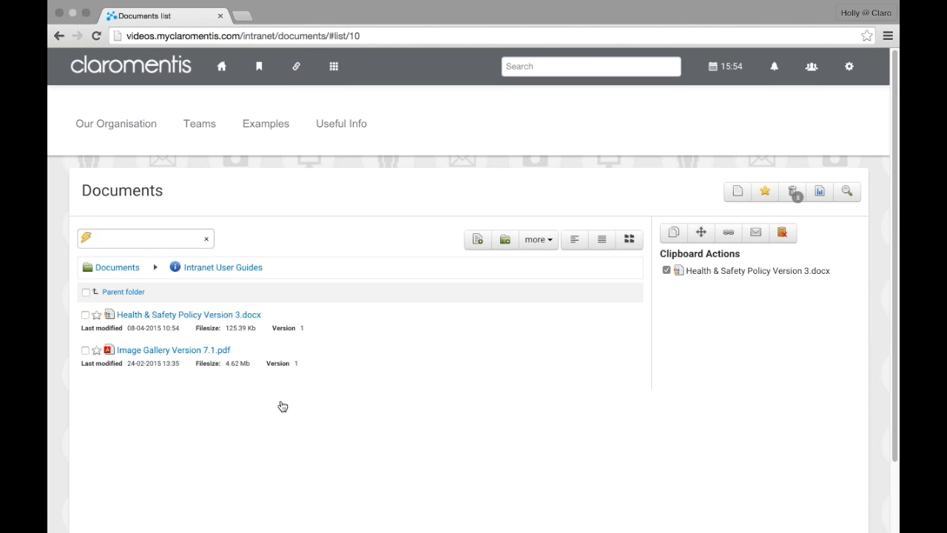
# Step: Create a link to the clipboard's Health & Safety Policy Version 3.docx in the Linked Documents folder
pyautogui.click(121, 274)
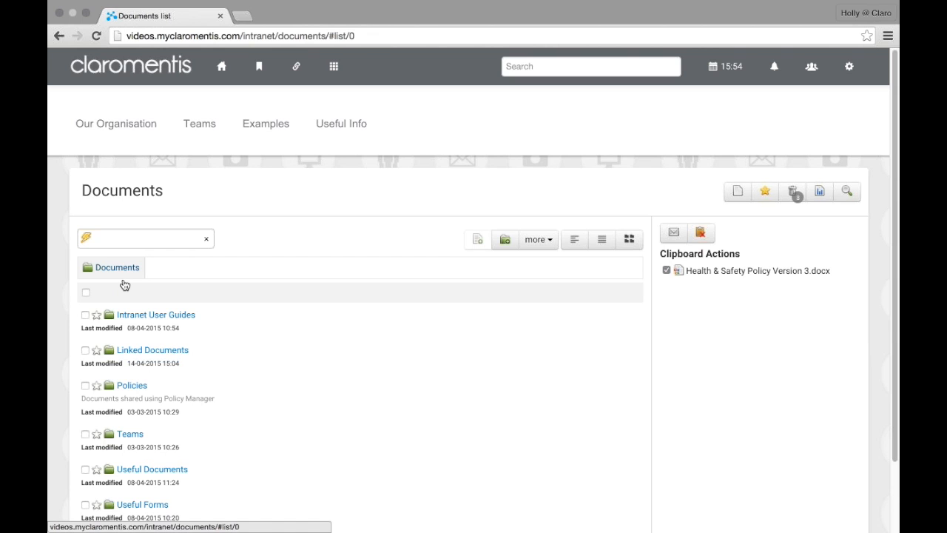
pyautogui.scroll(-2, 123, 278)
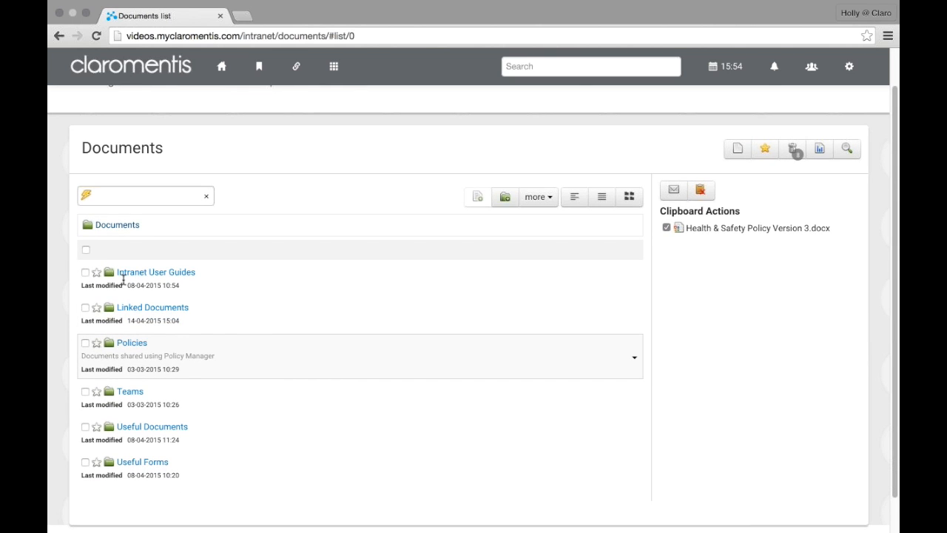
pyautogui.click(164, 309)
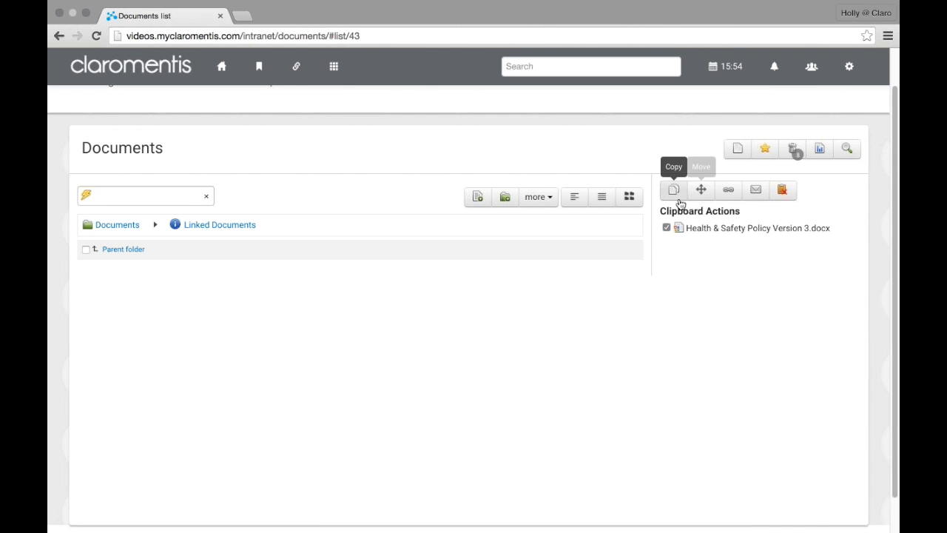
pyautogui.click(728, 191)
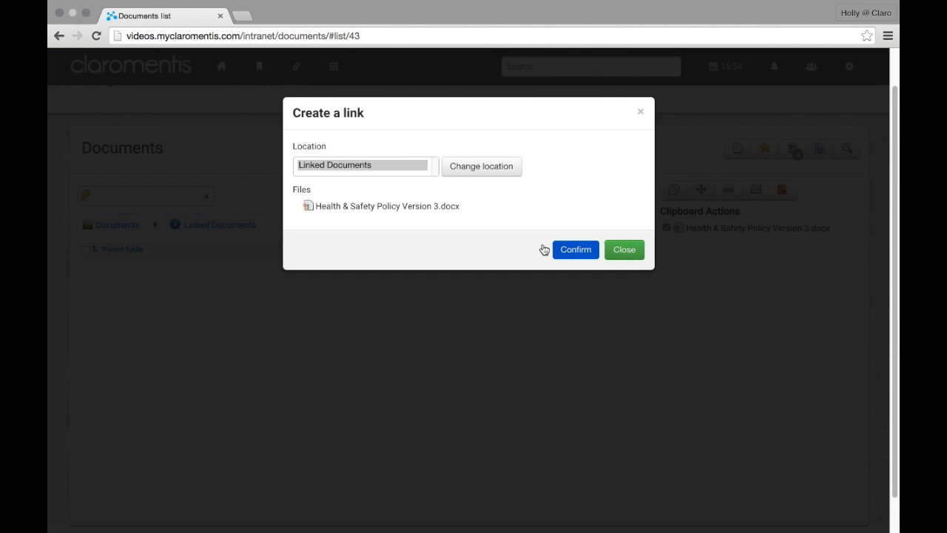
pyautogui.click(568, 252)
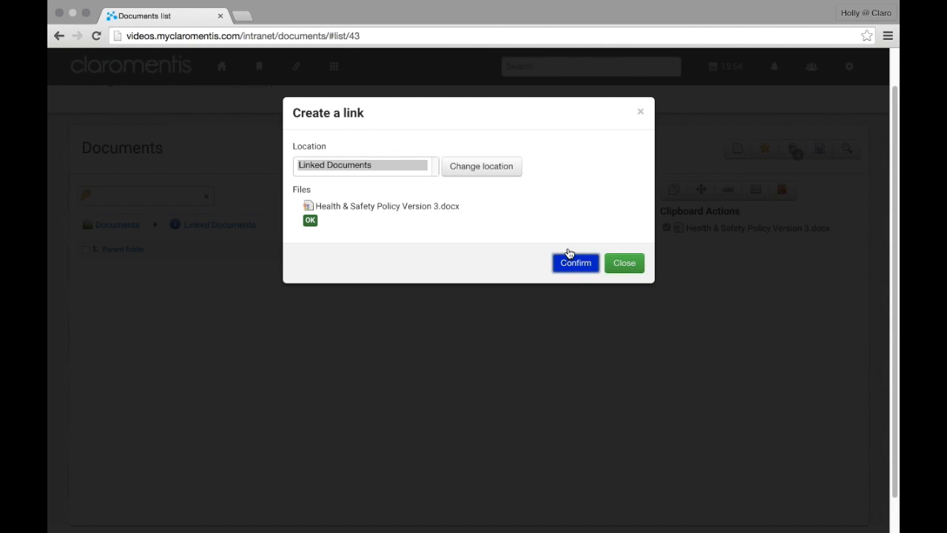
pyautogui.click(614, 265)
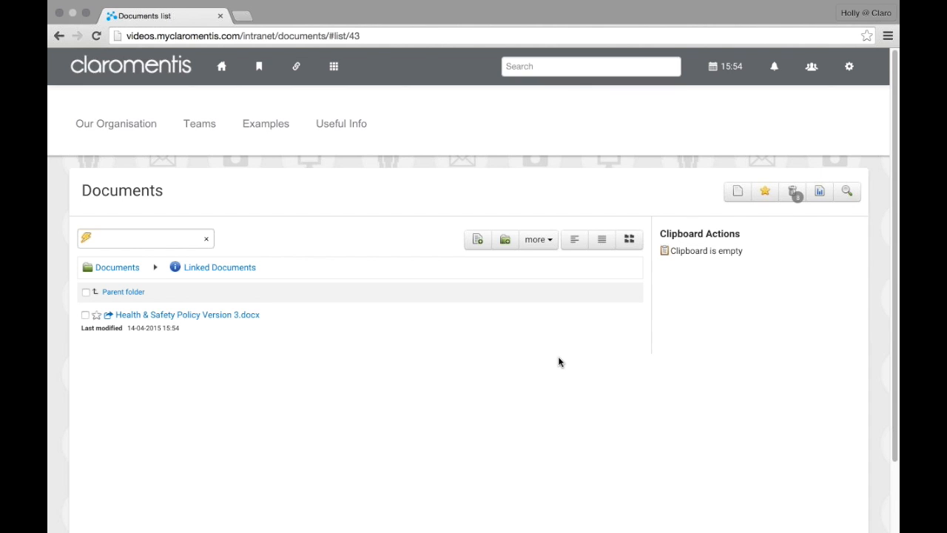
# Step: Compare the linked policy's entry in Linked Documents with the original file's entry in Intranet User Guides
pyautogui.scroll(-1, 518, 361)
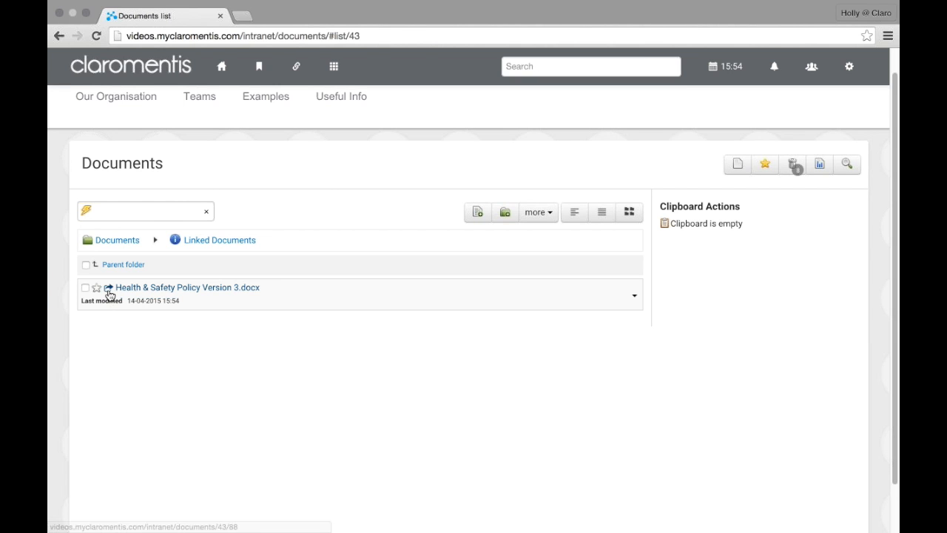
pyautogui.click(127, 247)
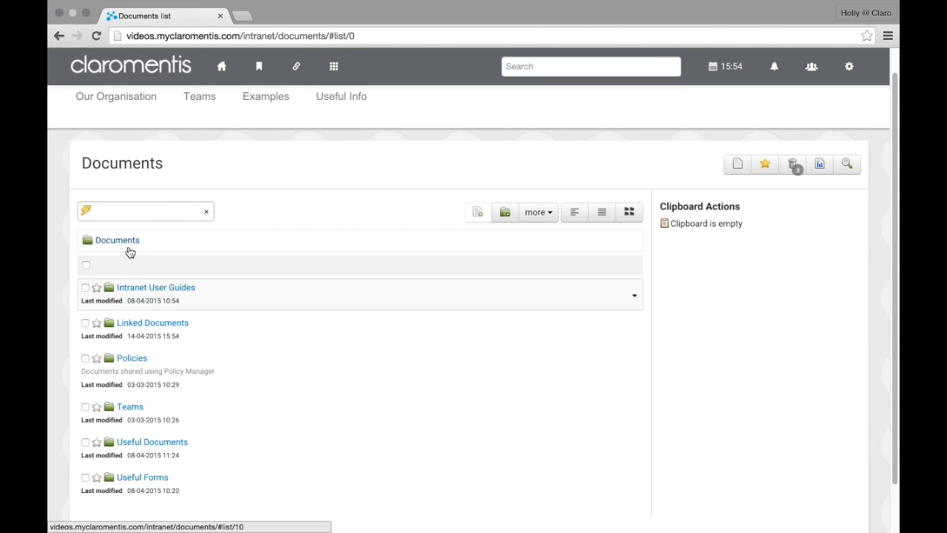
pyautogui.click(140, 323)
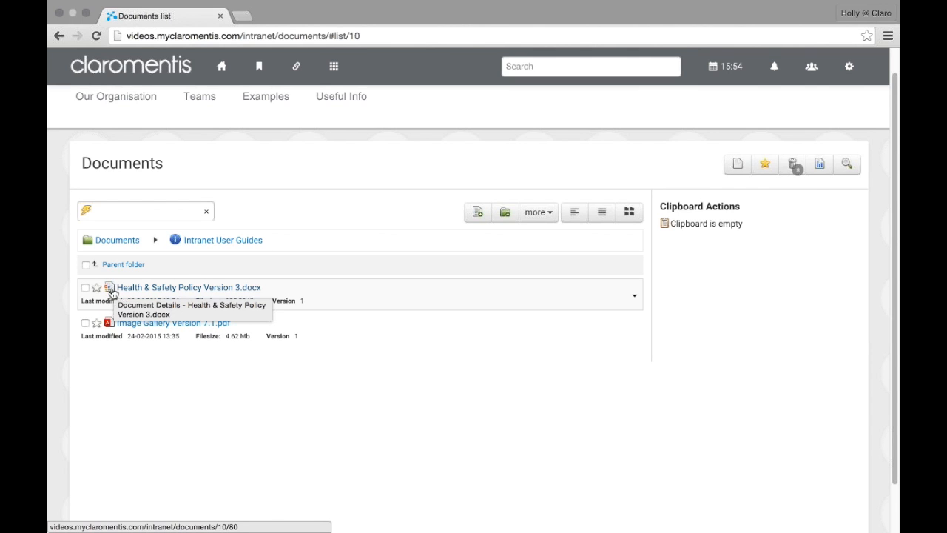
pyautogui.click(126, 242)
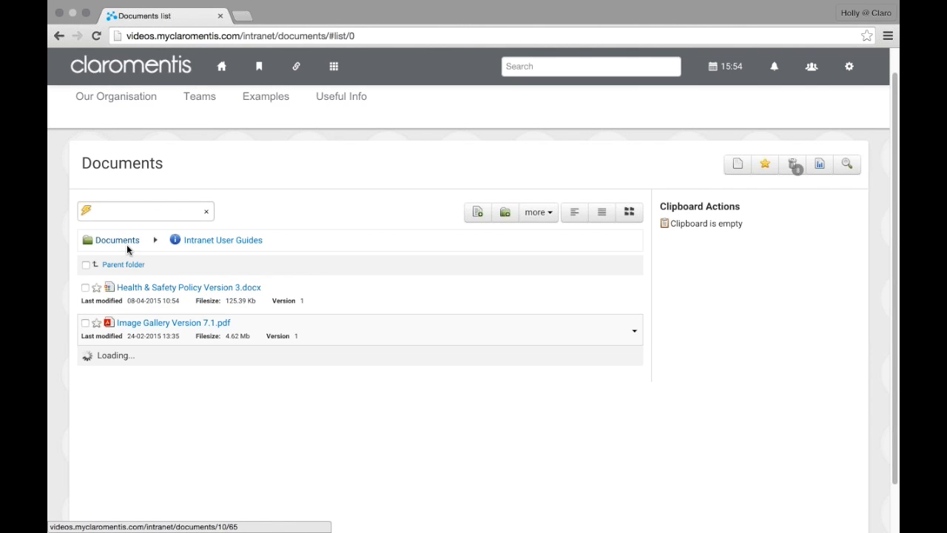
pyautogui.click(178, 323)
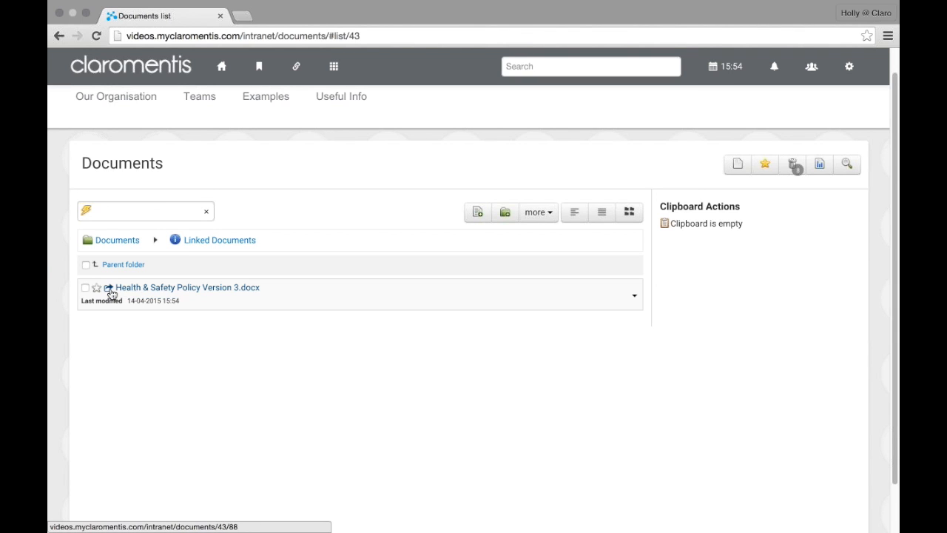
# Step: Preview the linked Health & Safety Policy document, check its available actions and follow its original location to the source document
pyautogui.click(116, 292)
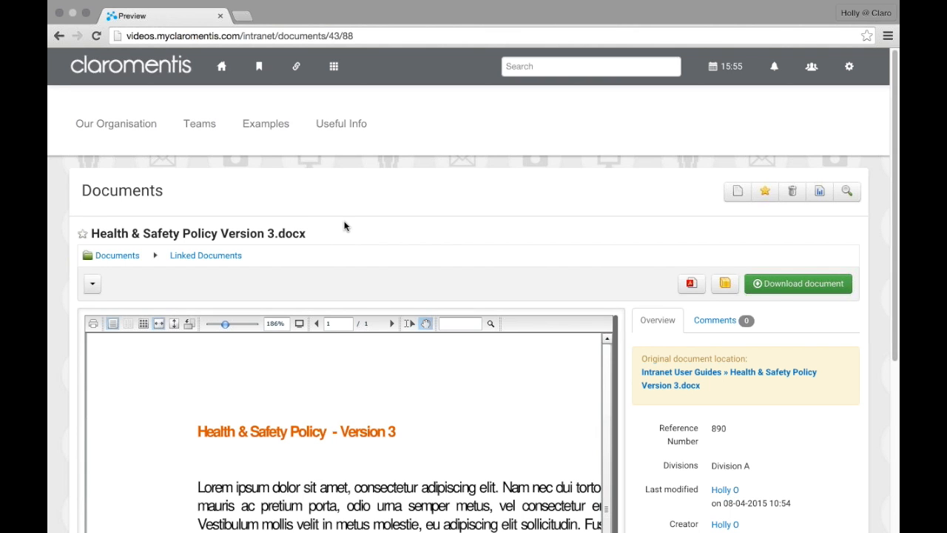
pyautogui.scroll(-2, 419, 208)
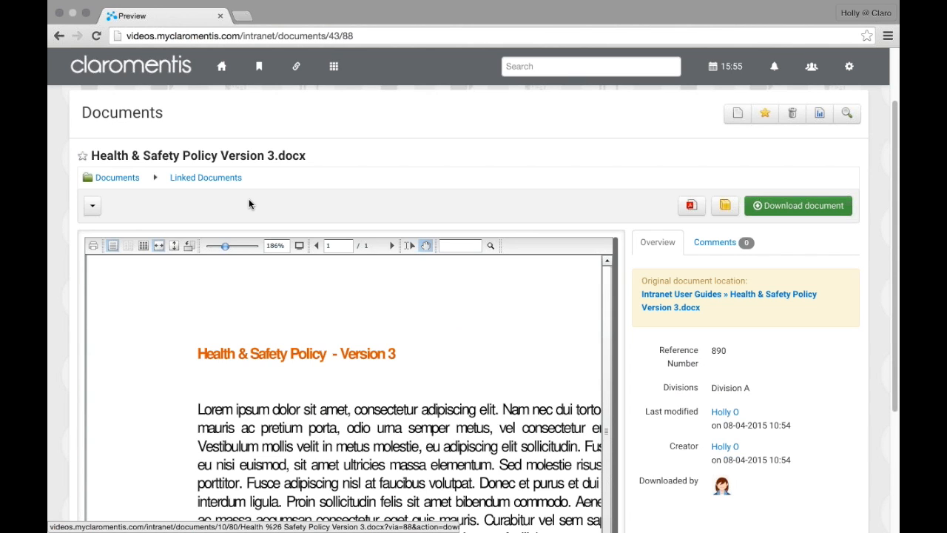
pyautogui.click(93, 205)
pyautogui.click(674, 297)
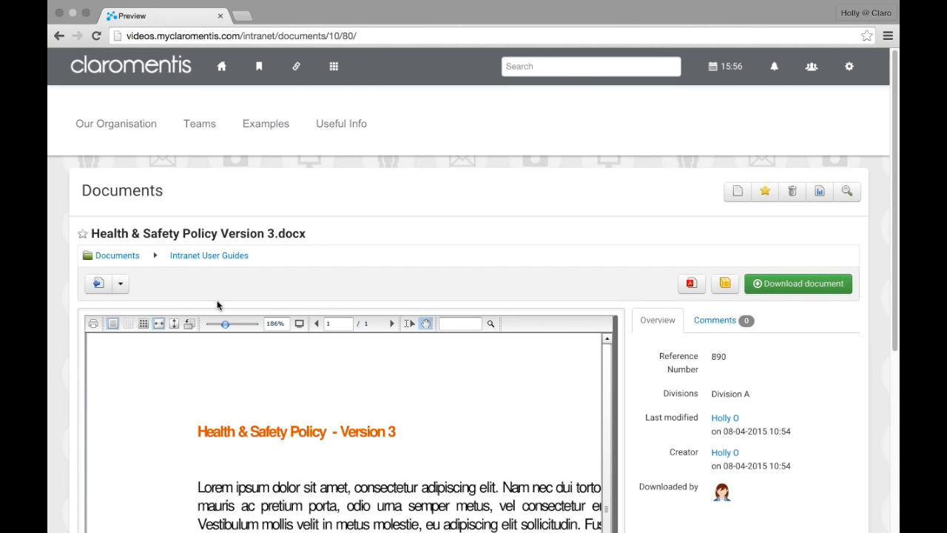
# Step: Return to the Intranet User Guides folder and place Health & Safety Policy Version 3.docx on the clipboard again
pyautogui.click(133, 256)
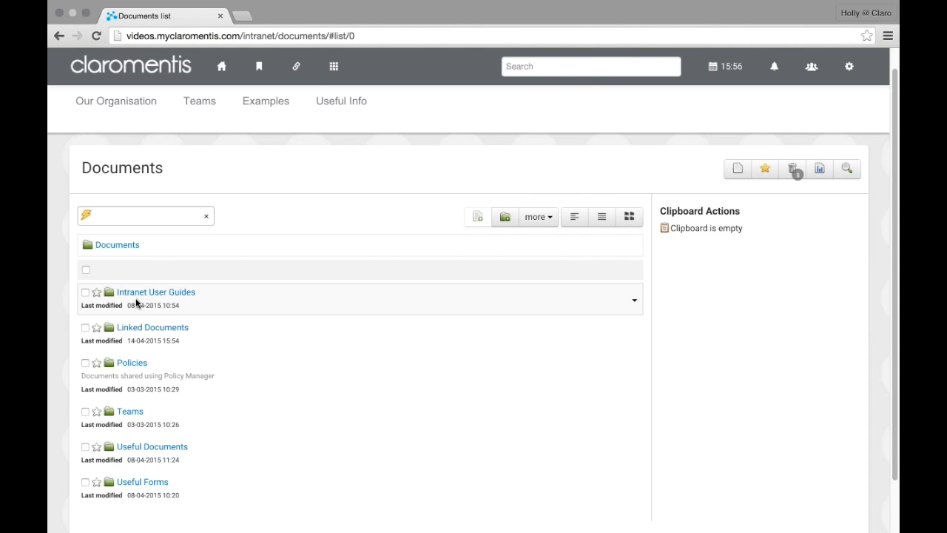
pyautogui.click(136, 295)
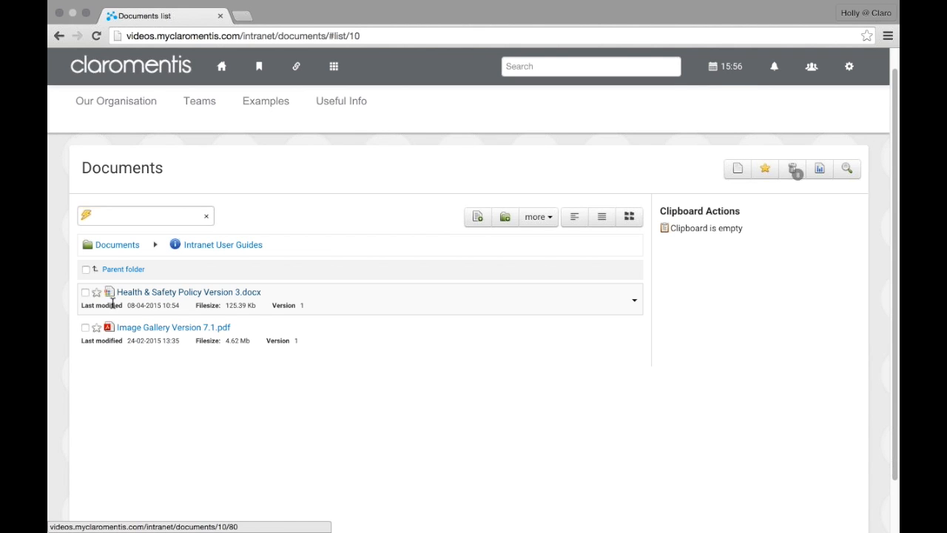
pyautogui.click(86, 293)
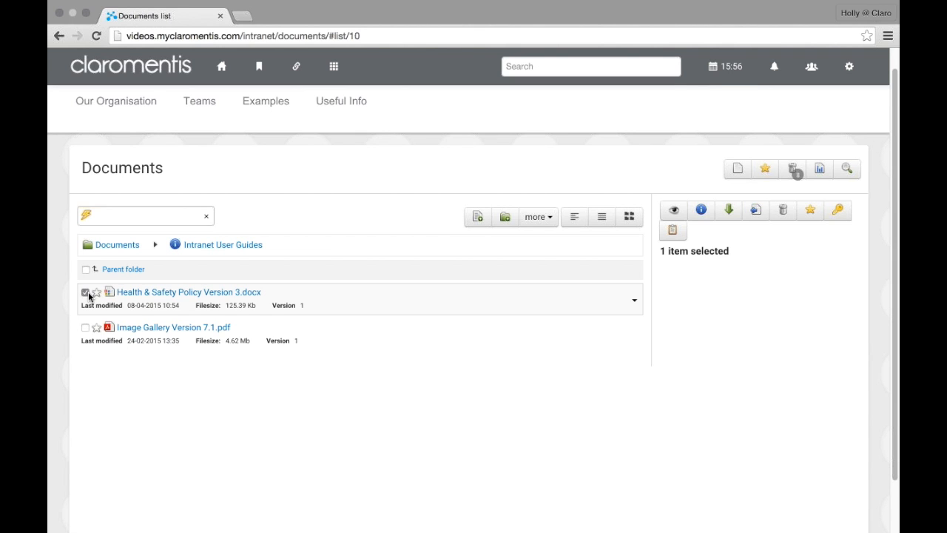
pyautogui.click(673, 231)
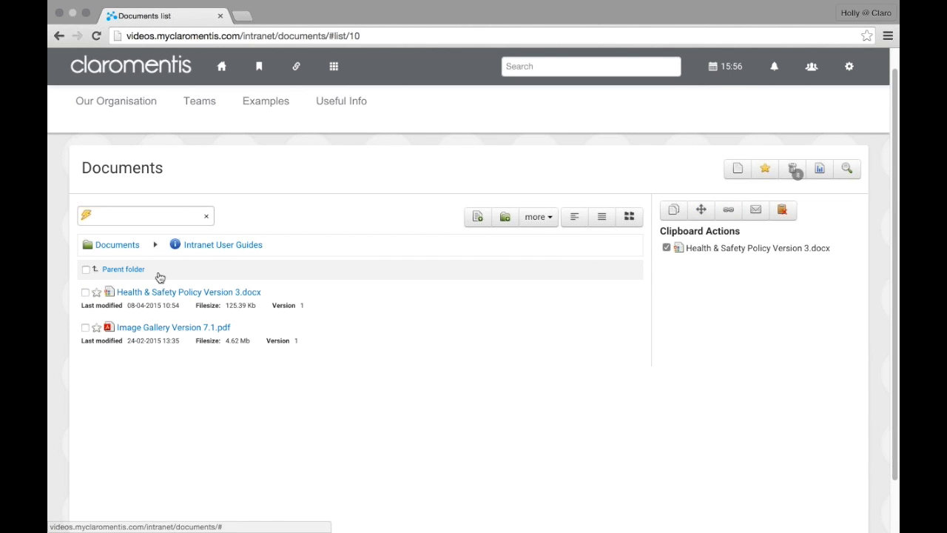
# Step: Create a link to the clipboard's Health & Safety Policy Version 3.docx in the Support folder under Teams
pyautogui.click(126, 247)
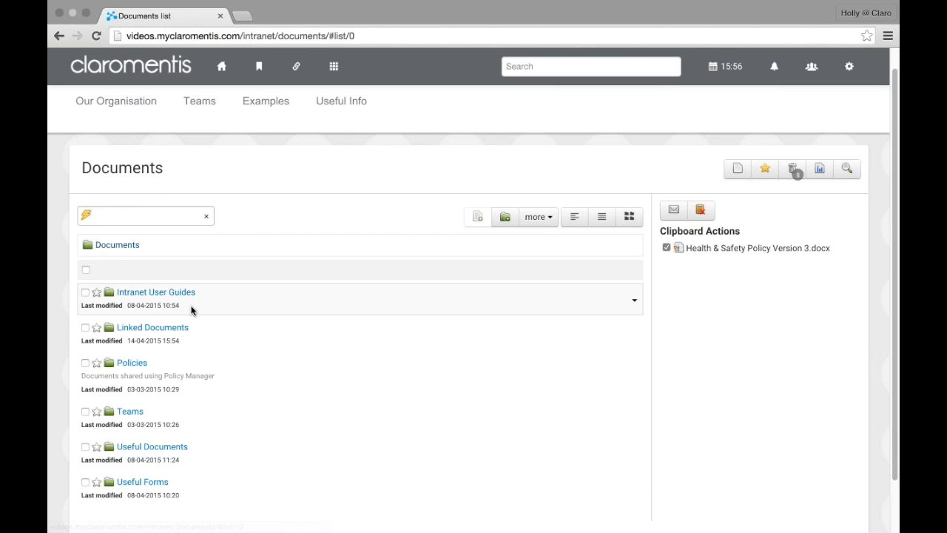
pyautogui.scroll(-1, 191, 310)
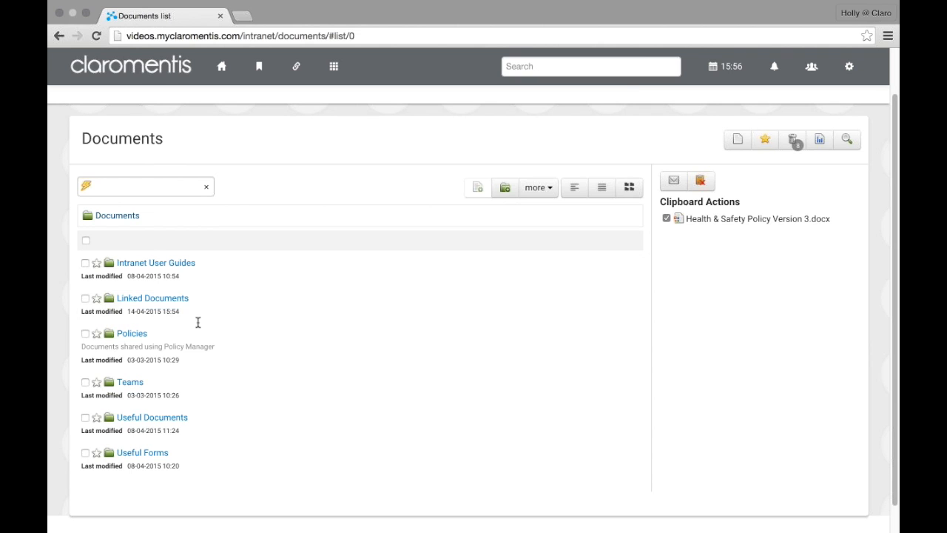
pyautogui.click(130, 382)
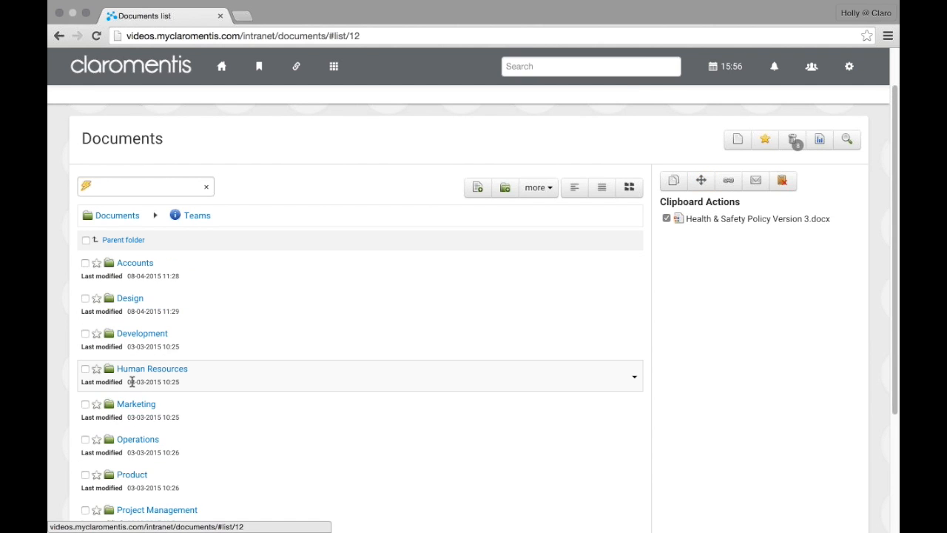
pyautogui.scroll(-1, 133, 384)
pyautogui.scroll(-4, 135, 383)
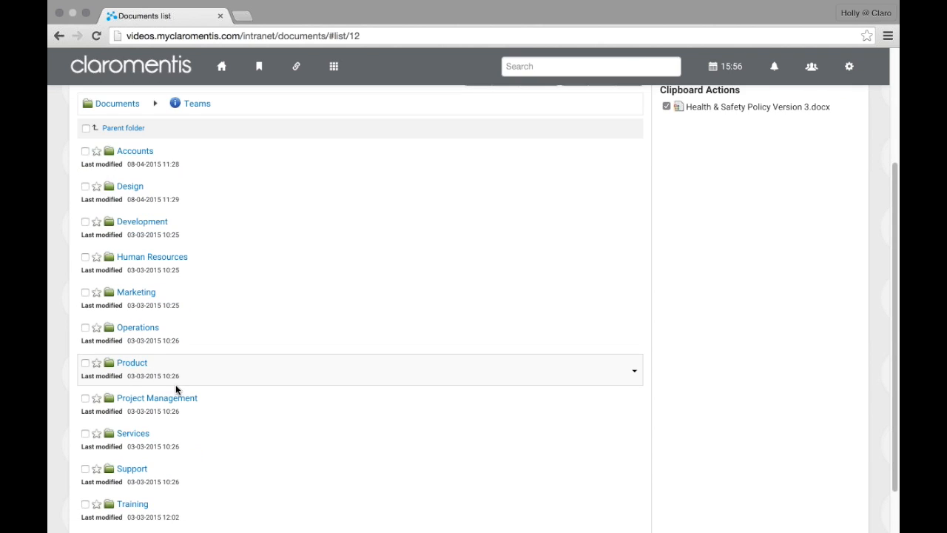
pyautogui.rightClick(143, 453)
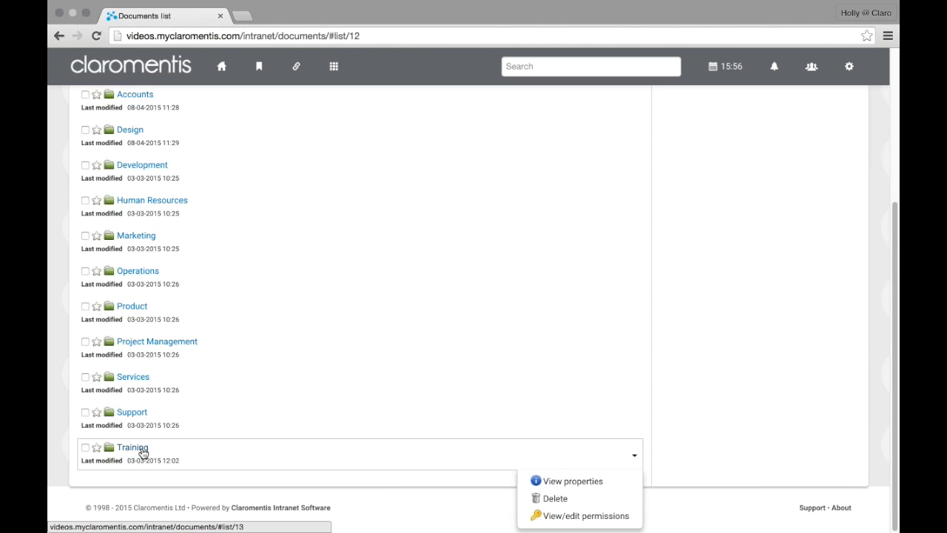
pyautogui.click(145, 448)
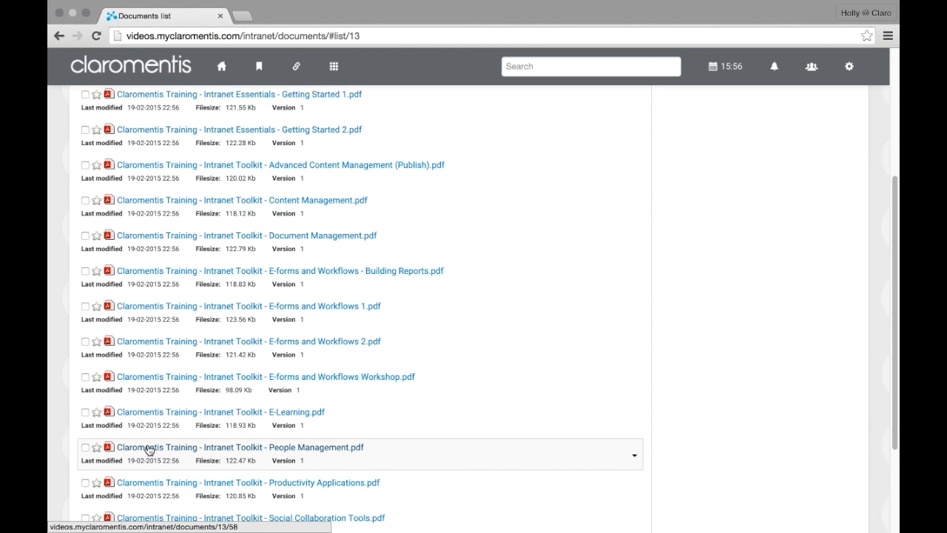
pyautogui.click(59, 36)
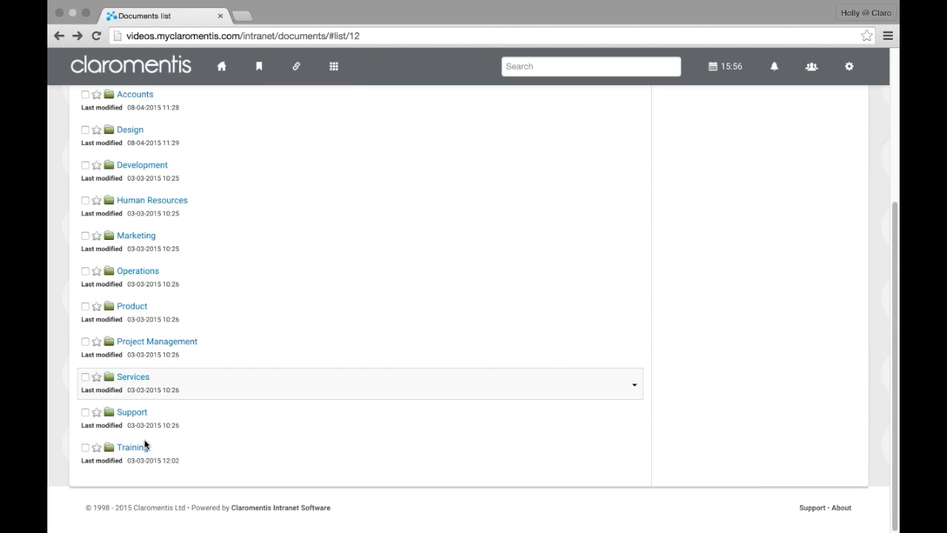
pyautogui.click(132, 413)
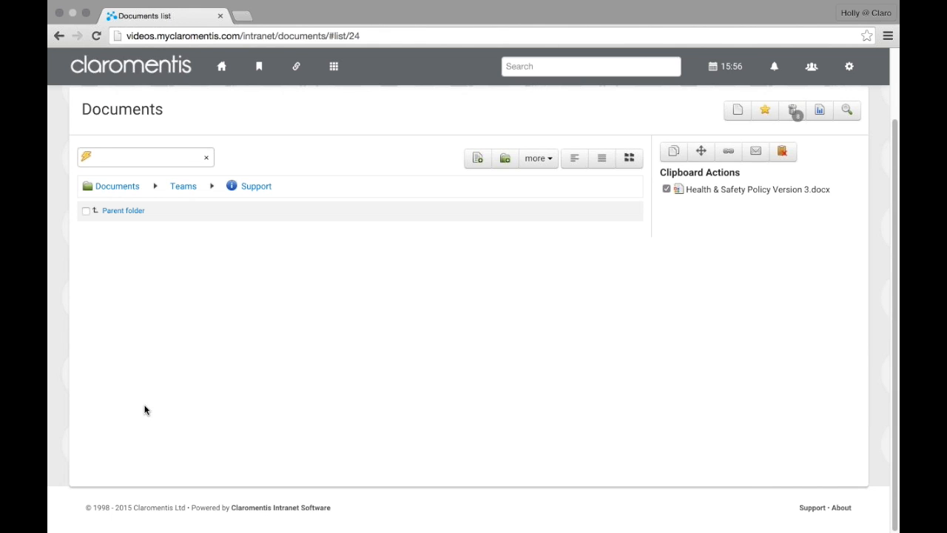
pyautogui.click(729, 159)
pyautogui.click(590, 253)
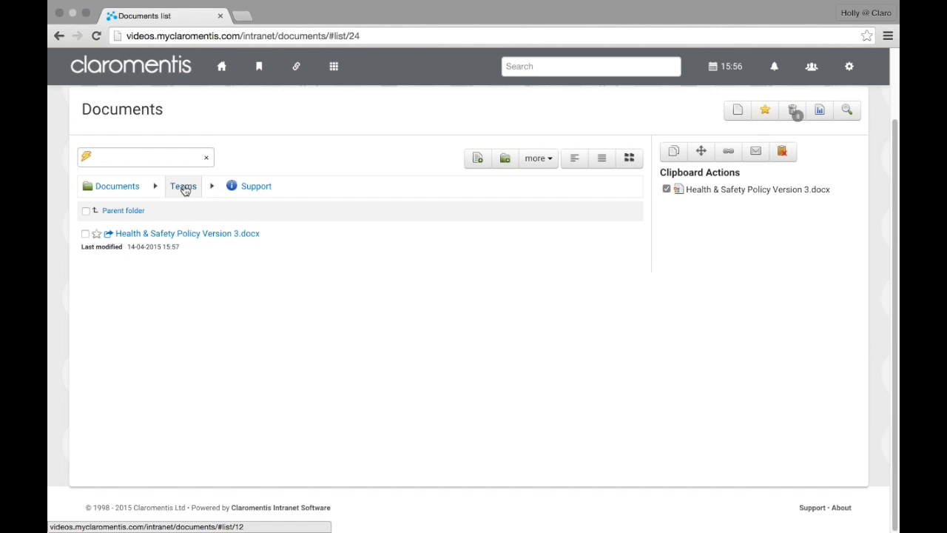
# Step: Create a link to Health & Safety Policy Version 3.docx in the Services folder under Teams and clear the clipboard
pyautogui.click(184, 188)
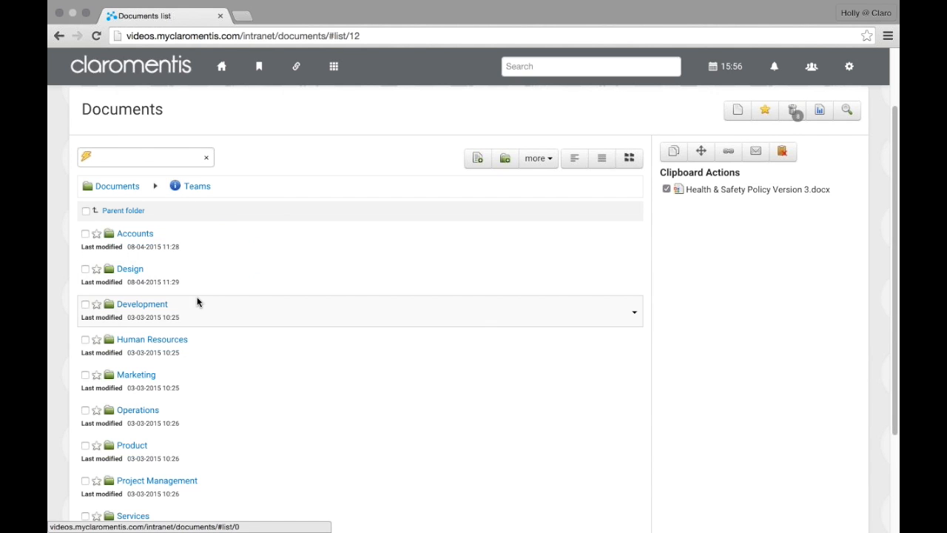
pyautogui.scroll(-4, 197, 301)
pyautogui.click(134, 378)
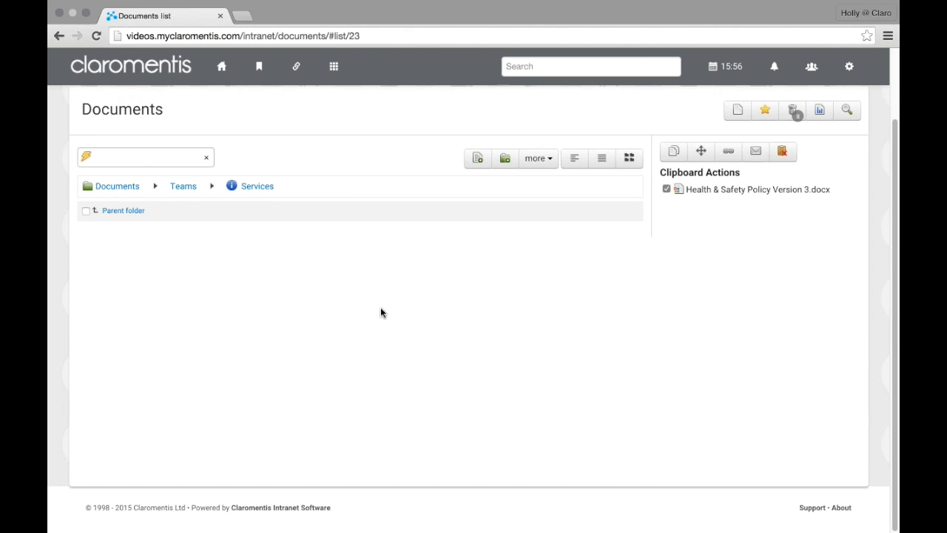
pyautogui.click(726, 154)
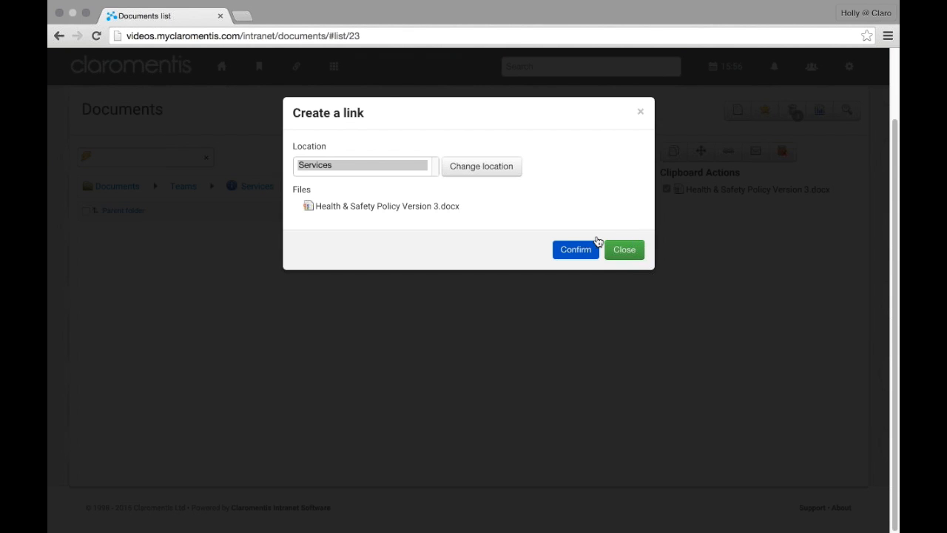
pyautogui.click(584, 252)
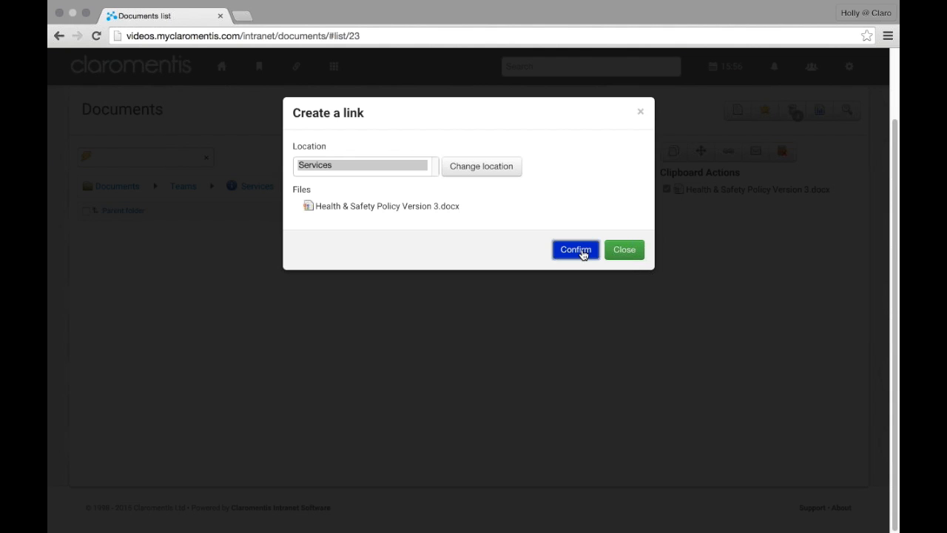
pyautogui.click(626, 263)
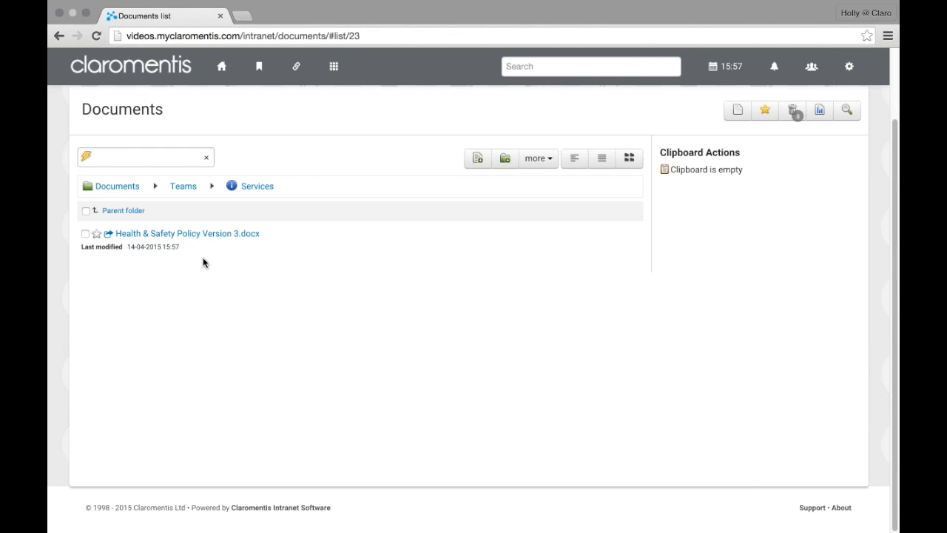
# Step: Preview the linked policy in Services, follow its original location to the source document and return to the main Documents folder
pyautogui.click(155, 239)
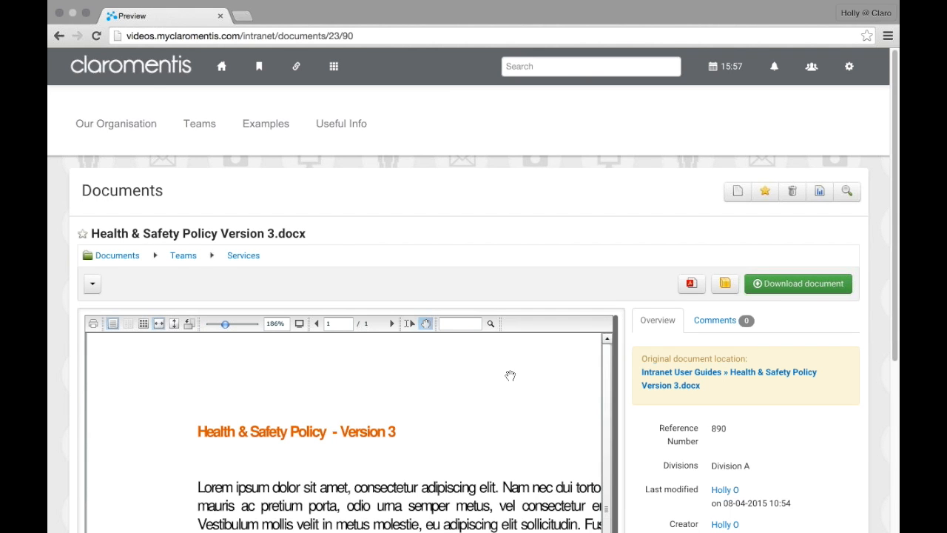
pyautogui.scroll(-5, 571, 380)
pyautogui.click(684, 377)
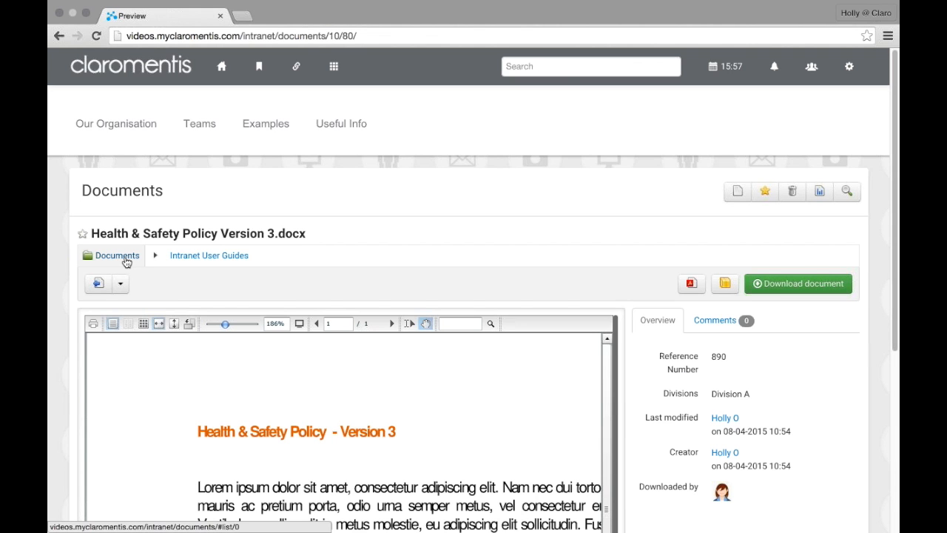
pyautogui.click(127, 262)
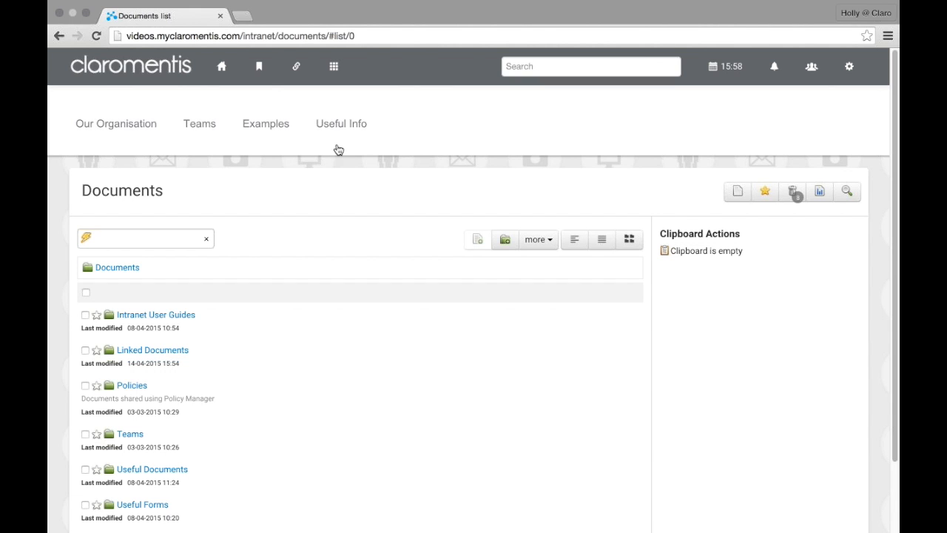
# Step: Go to the intranet home page, open the Blog application and view its home page of posts
pyautogui.click(228, 72)
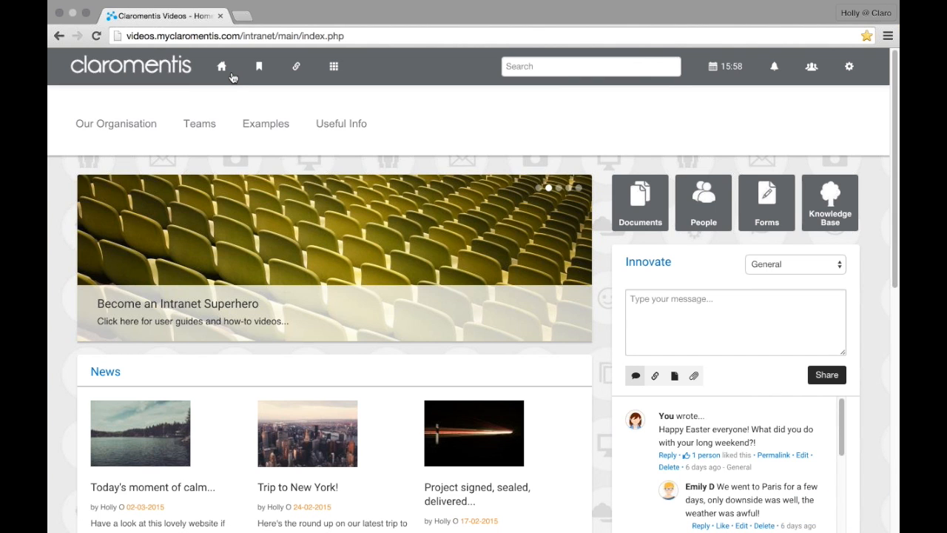
pyautogui.click(334, 66)
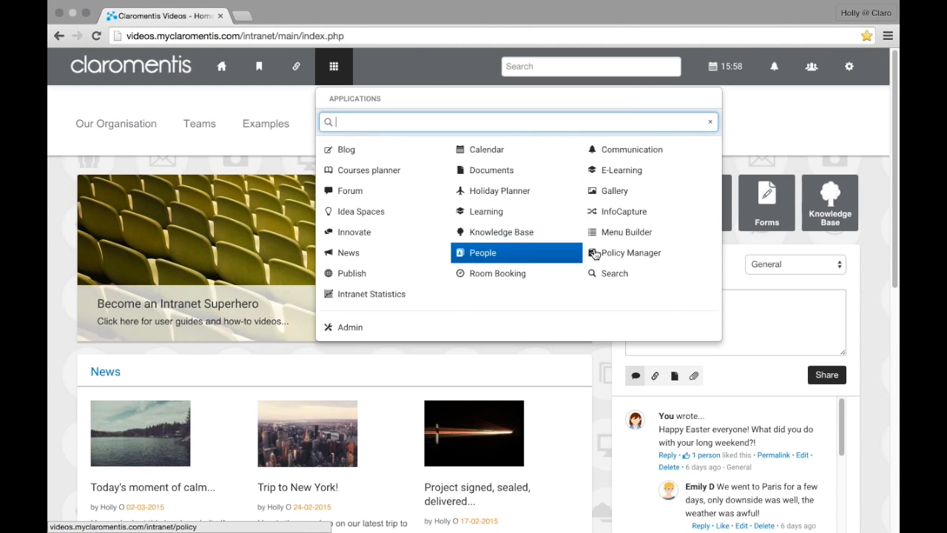
pyautogui.click(372, 151)
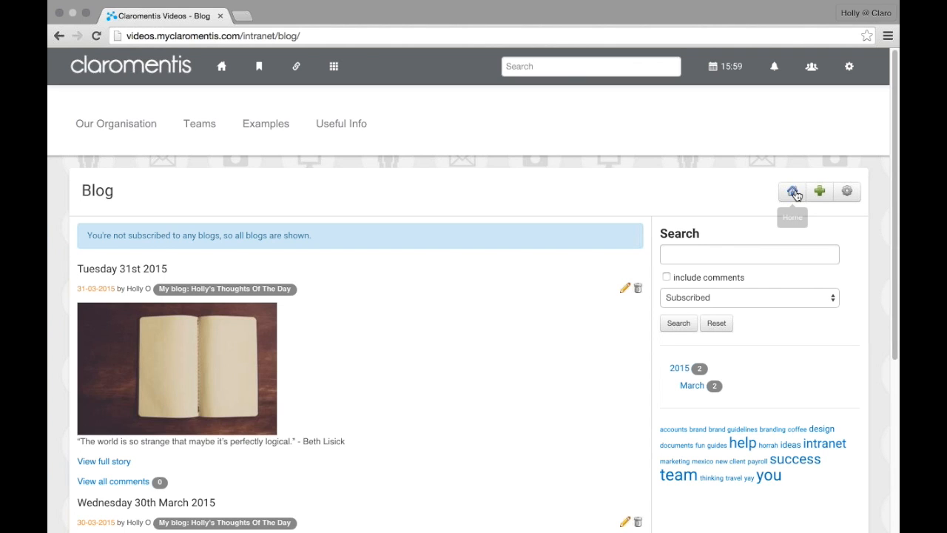
pyautogui.click(793, 193)
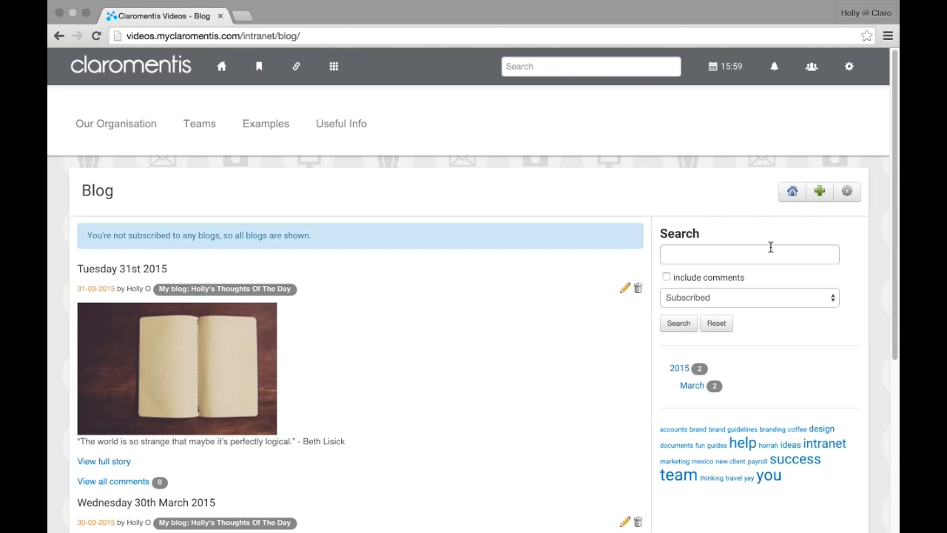
# Step: Open the form for a new blog article and review its additional options and the full set of fields
pyautogui.click(817, 198)
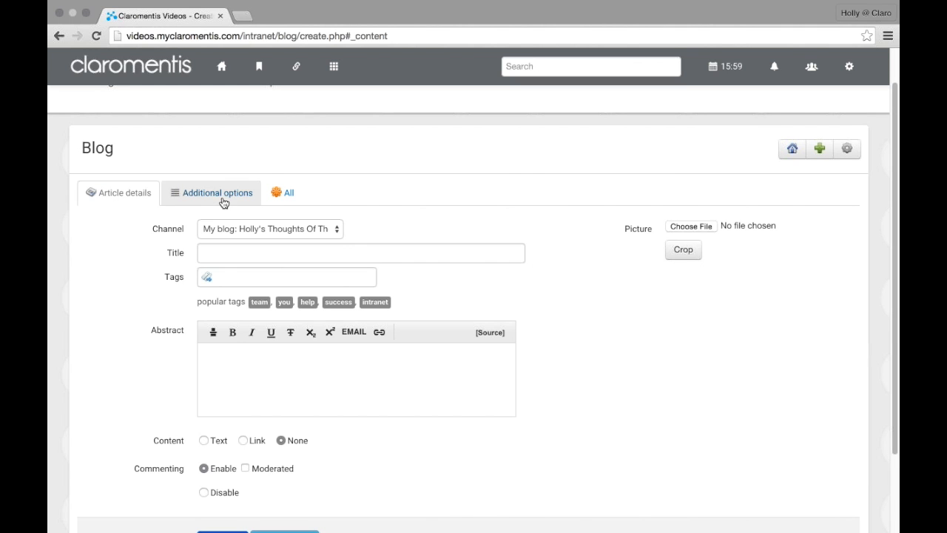
pyautogui.click(254, 192)
pyautogui.click(275, 193)
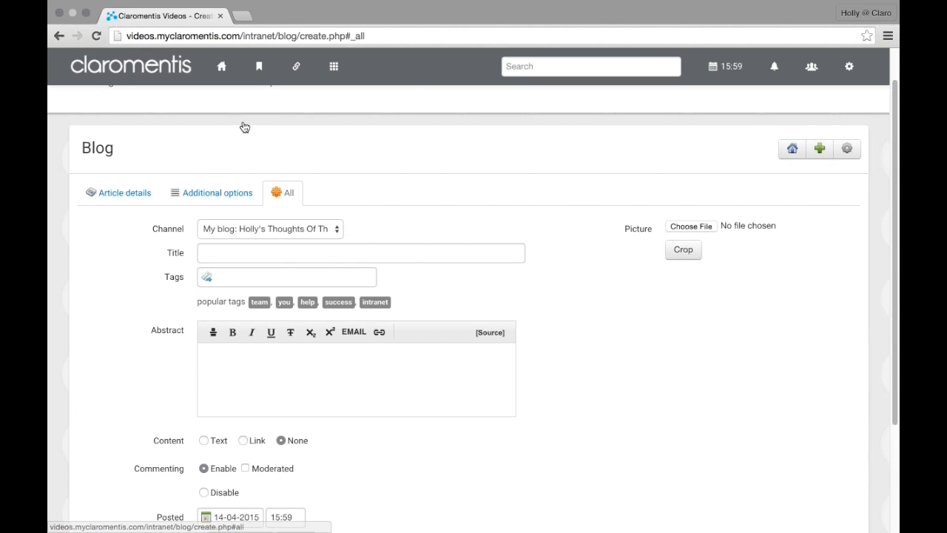
# Step: Open the Blog administration, review the owner and permissions of the Thoughts Of The Day channel and return to the channel list
pyautogui.click(334, 68)
pyautogui.click(395, 330)
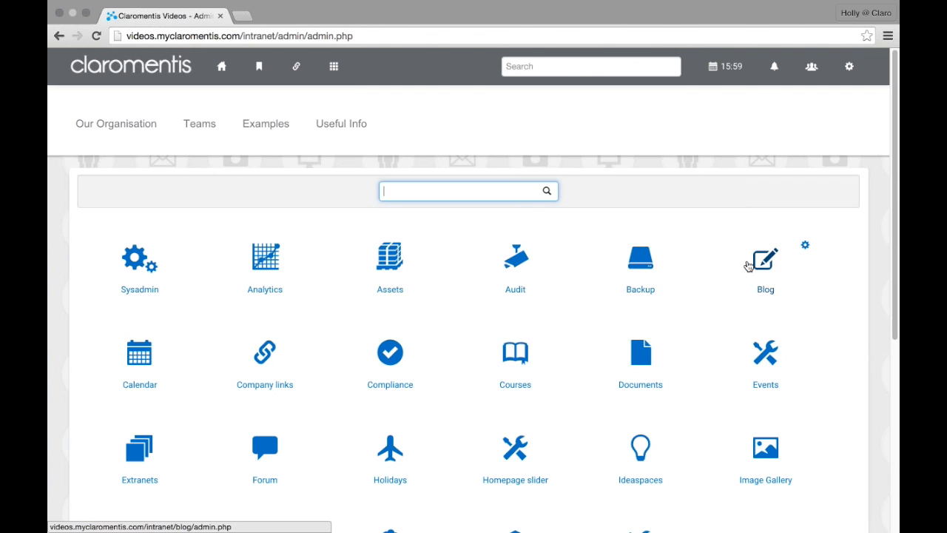
pyautogui.click(748, 265)
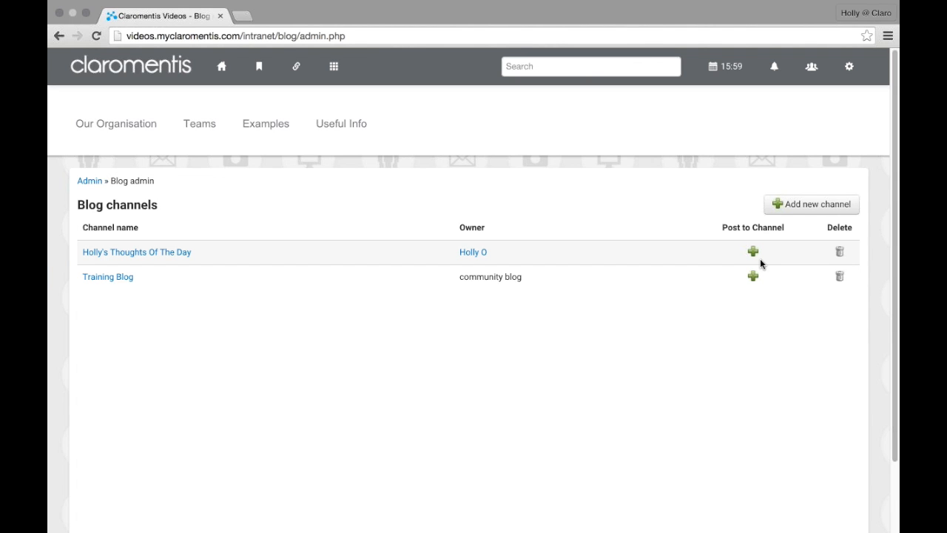
pyautogui.click(156, 262)
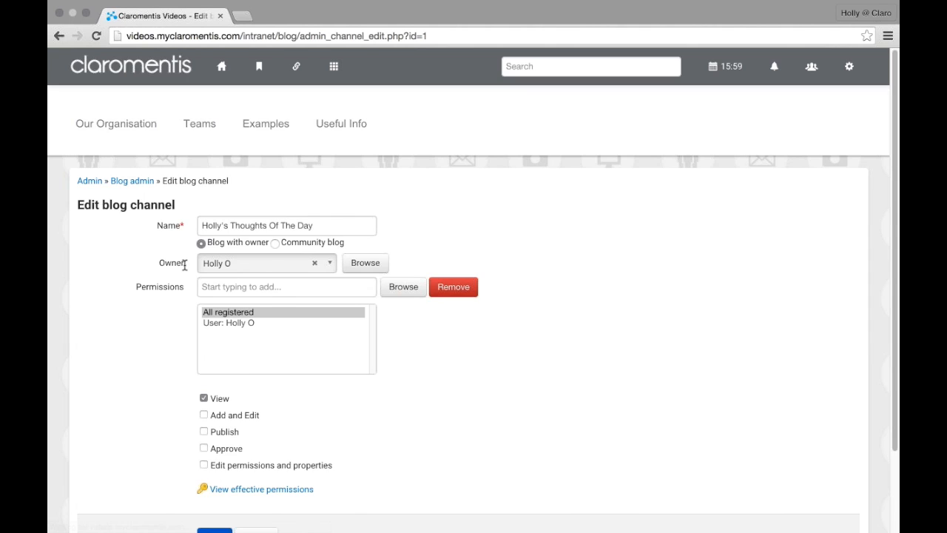
pyautogui.scroll(-2, 230, 282)
pyautogui.scroll(1, 230, 282)
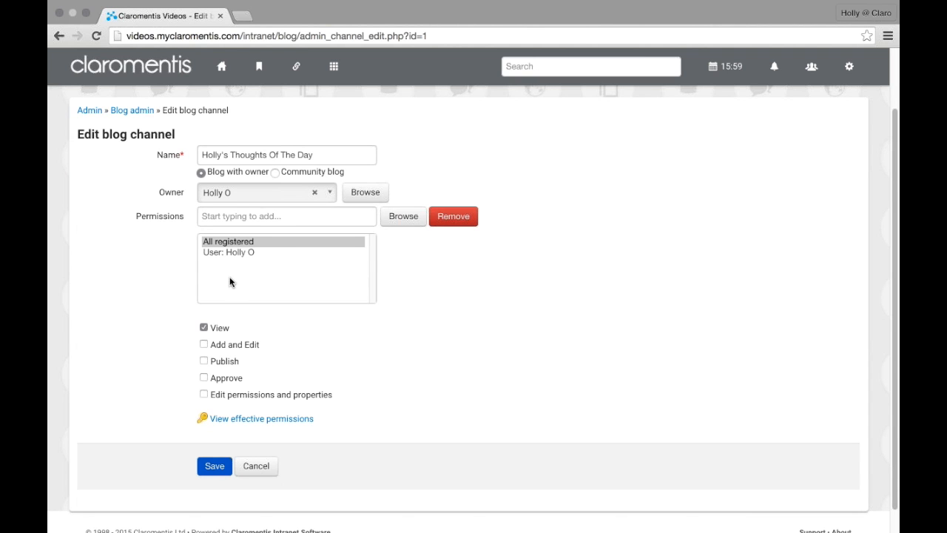
pyautogui.click(130, 113)
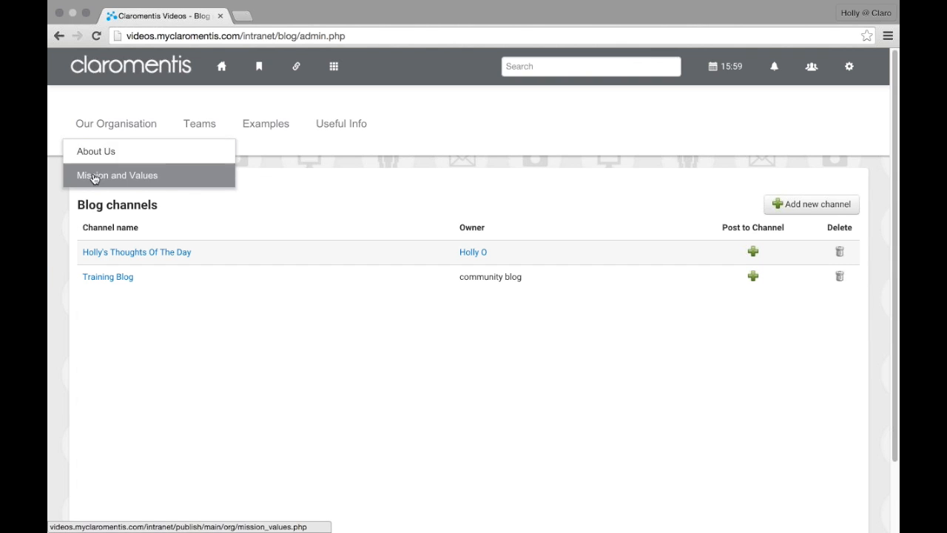
# Step: View the Admin overview, reopen the blog channel list from it and go back to the intranet home page
pyautogui.click(95, 182)
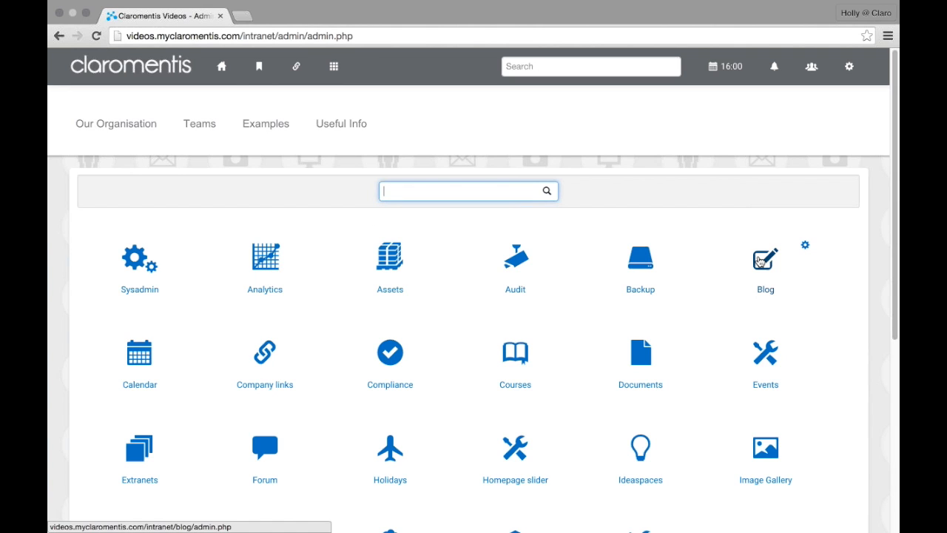
pyautogui.click(760, 261)
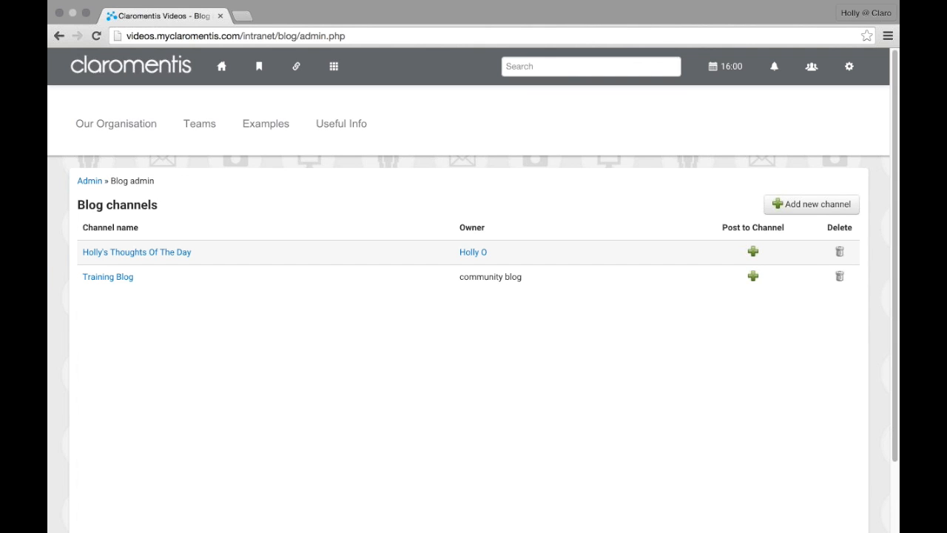
pyautogui.moveTo(341, 117)
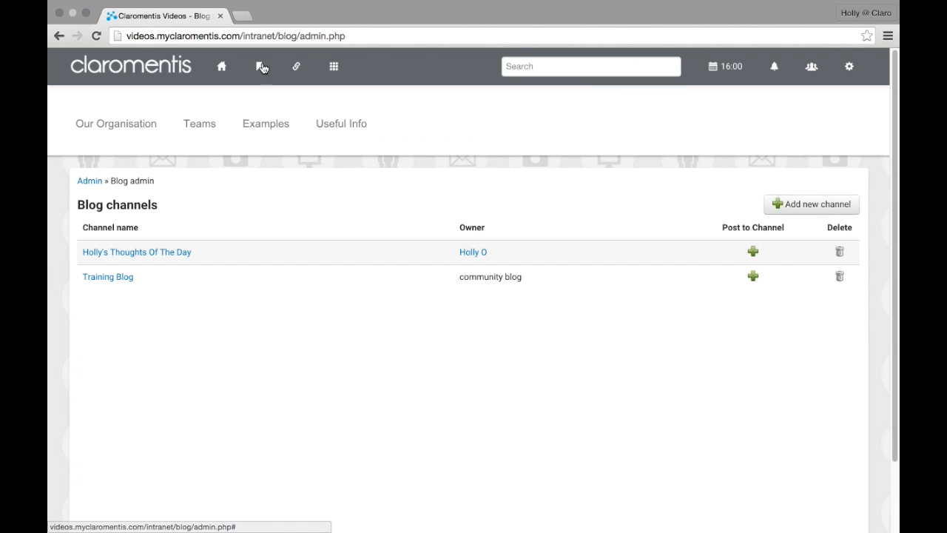
pyautogui.click(237, 70)
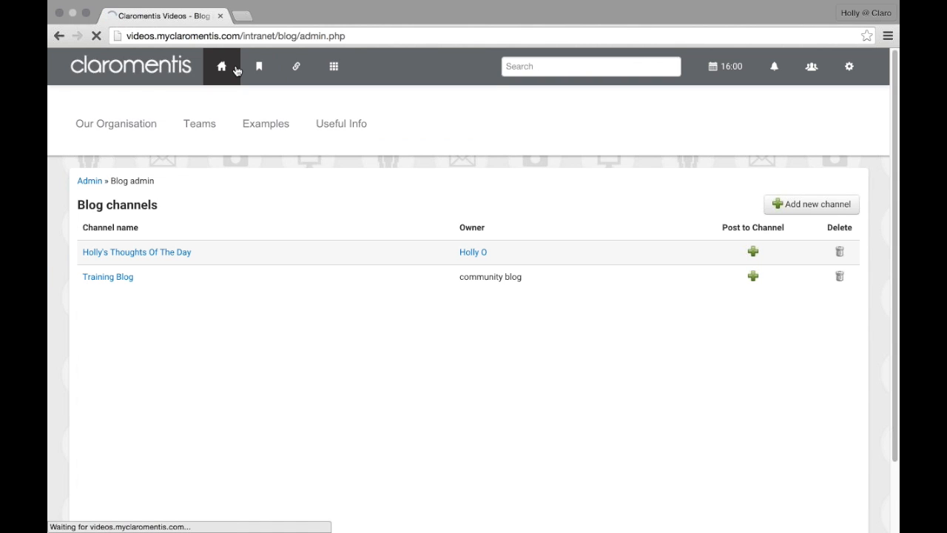